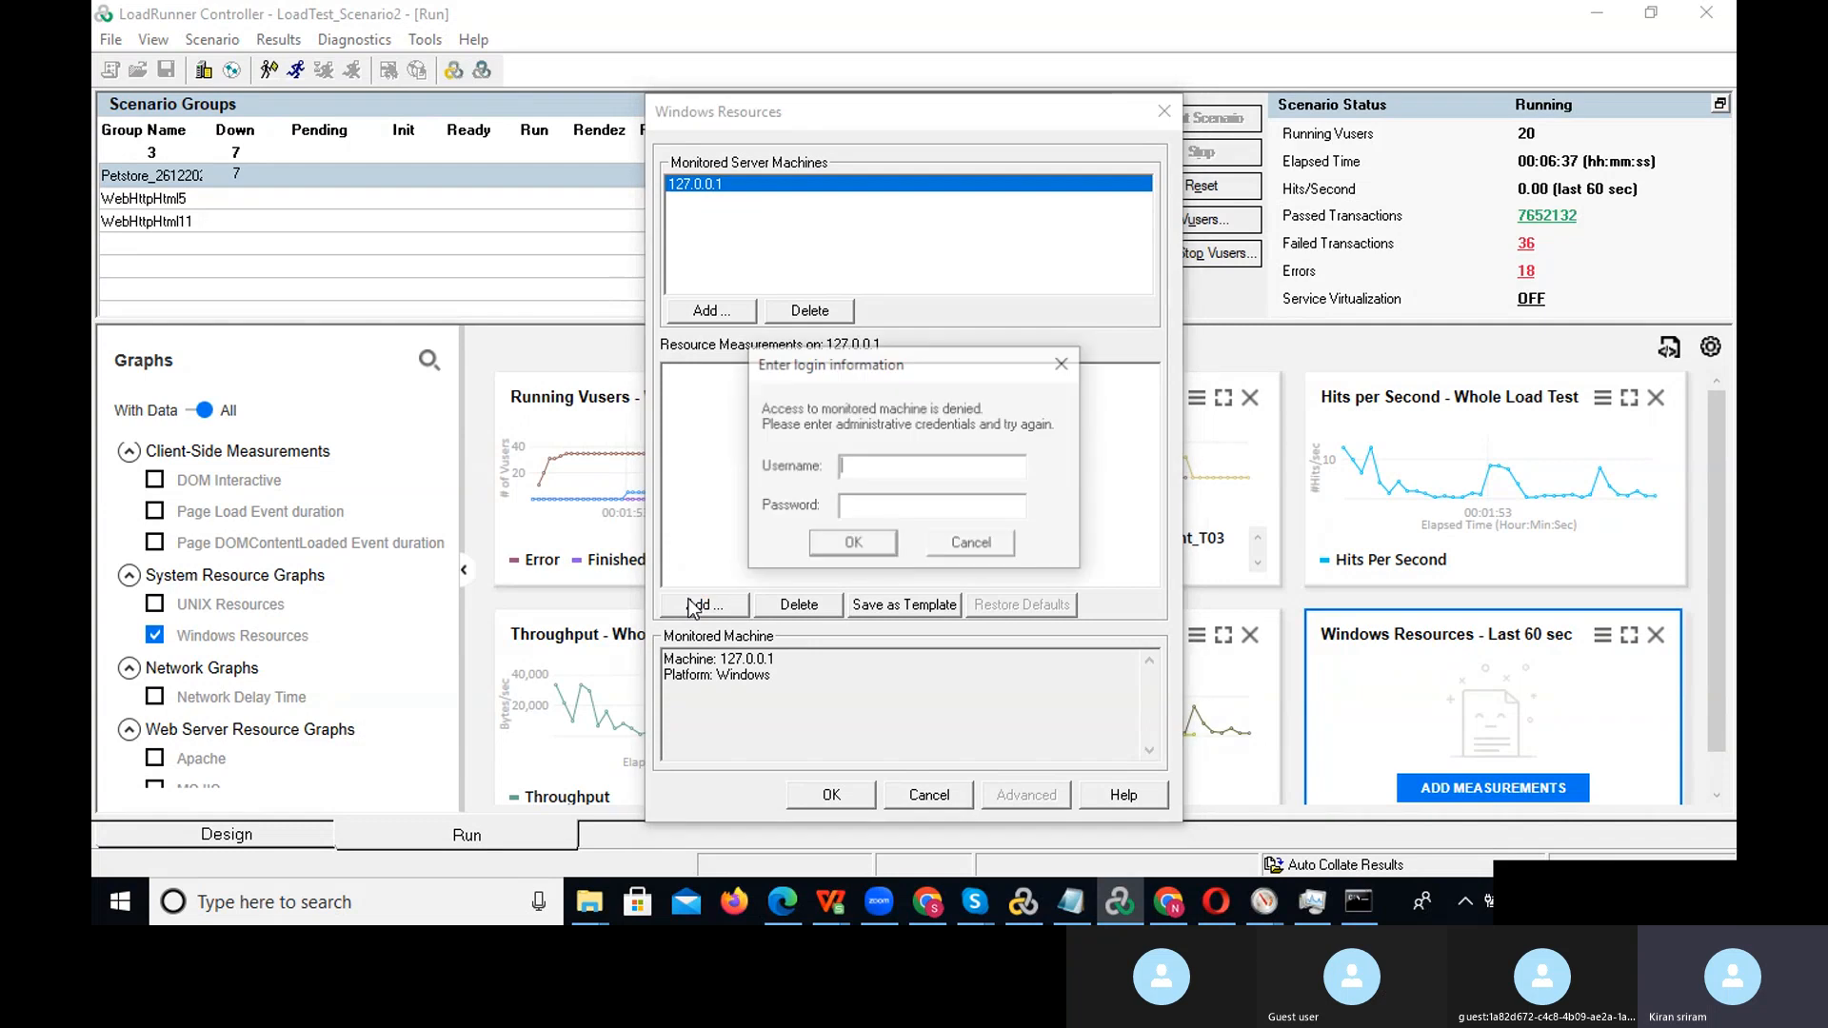
Cancel the login for monitored machine 127.0.0.1 and close the Windows Resources measurement settings
left_click(1063, 365)
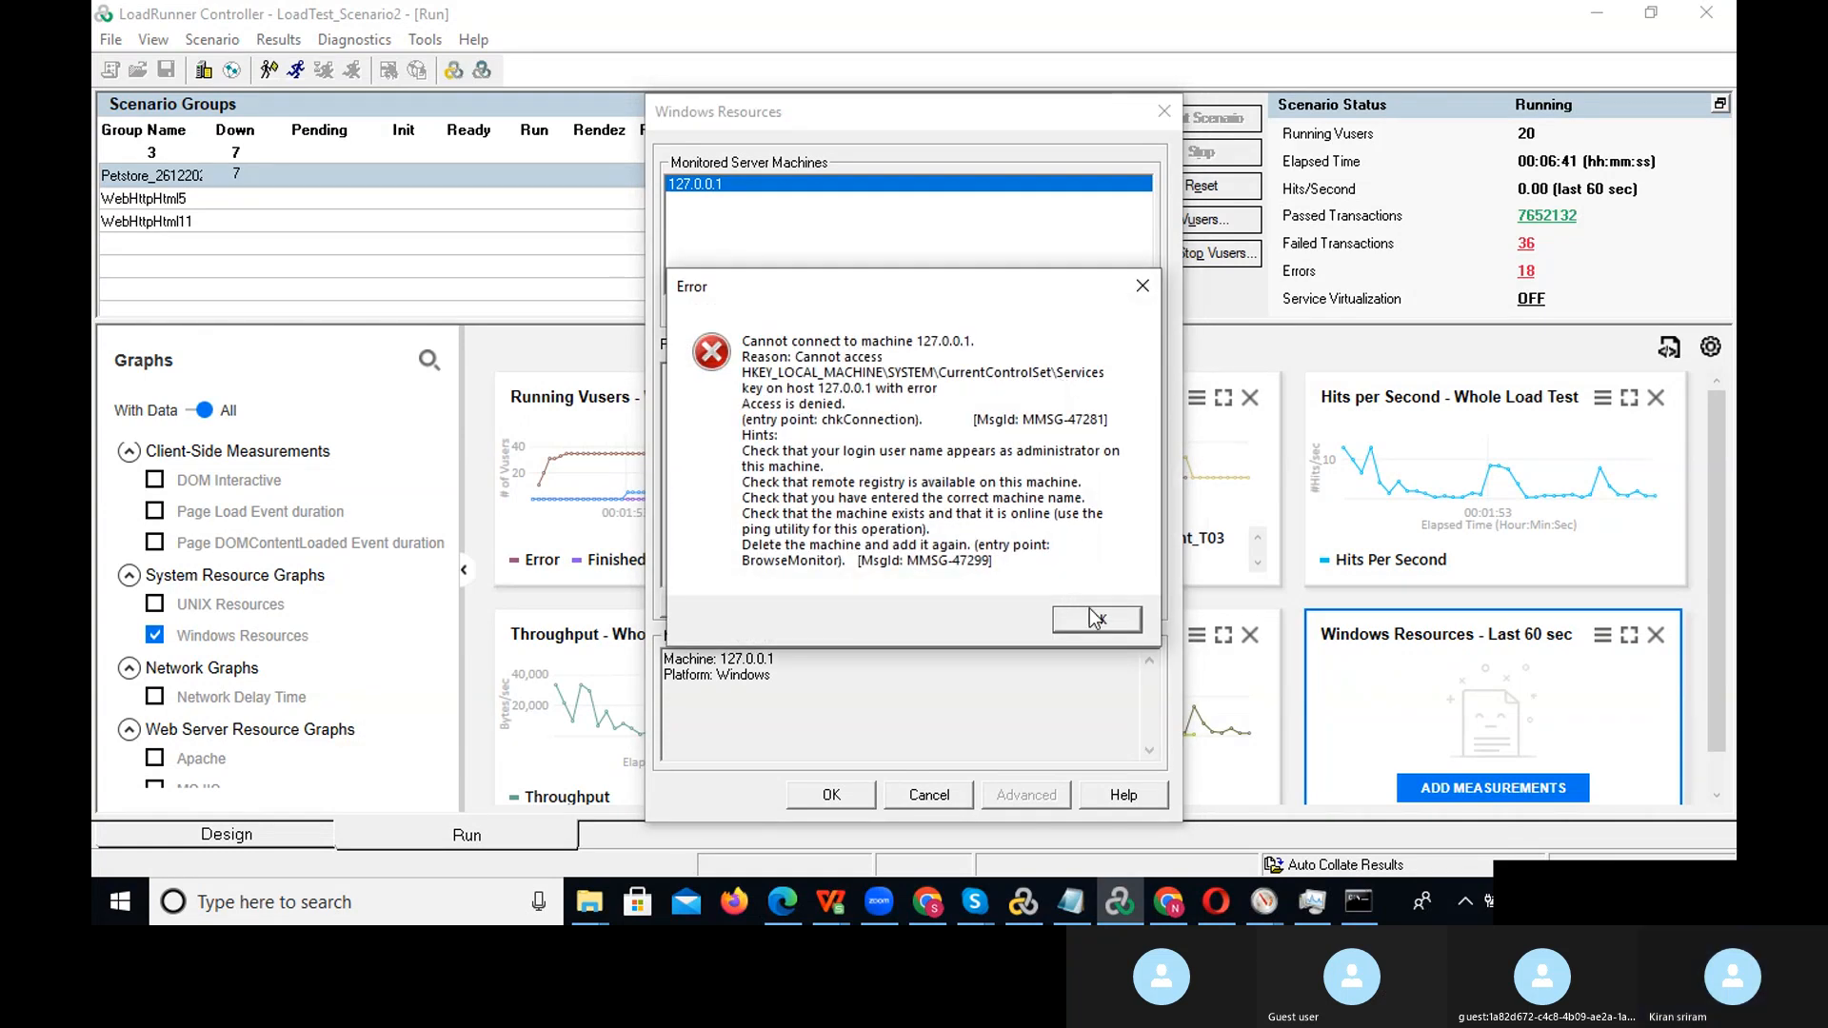
left_click(1095, 619)
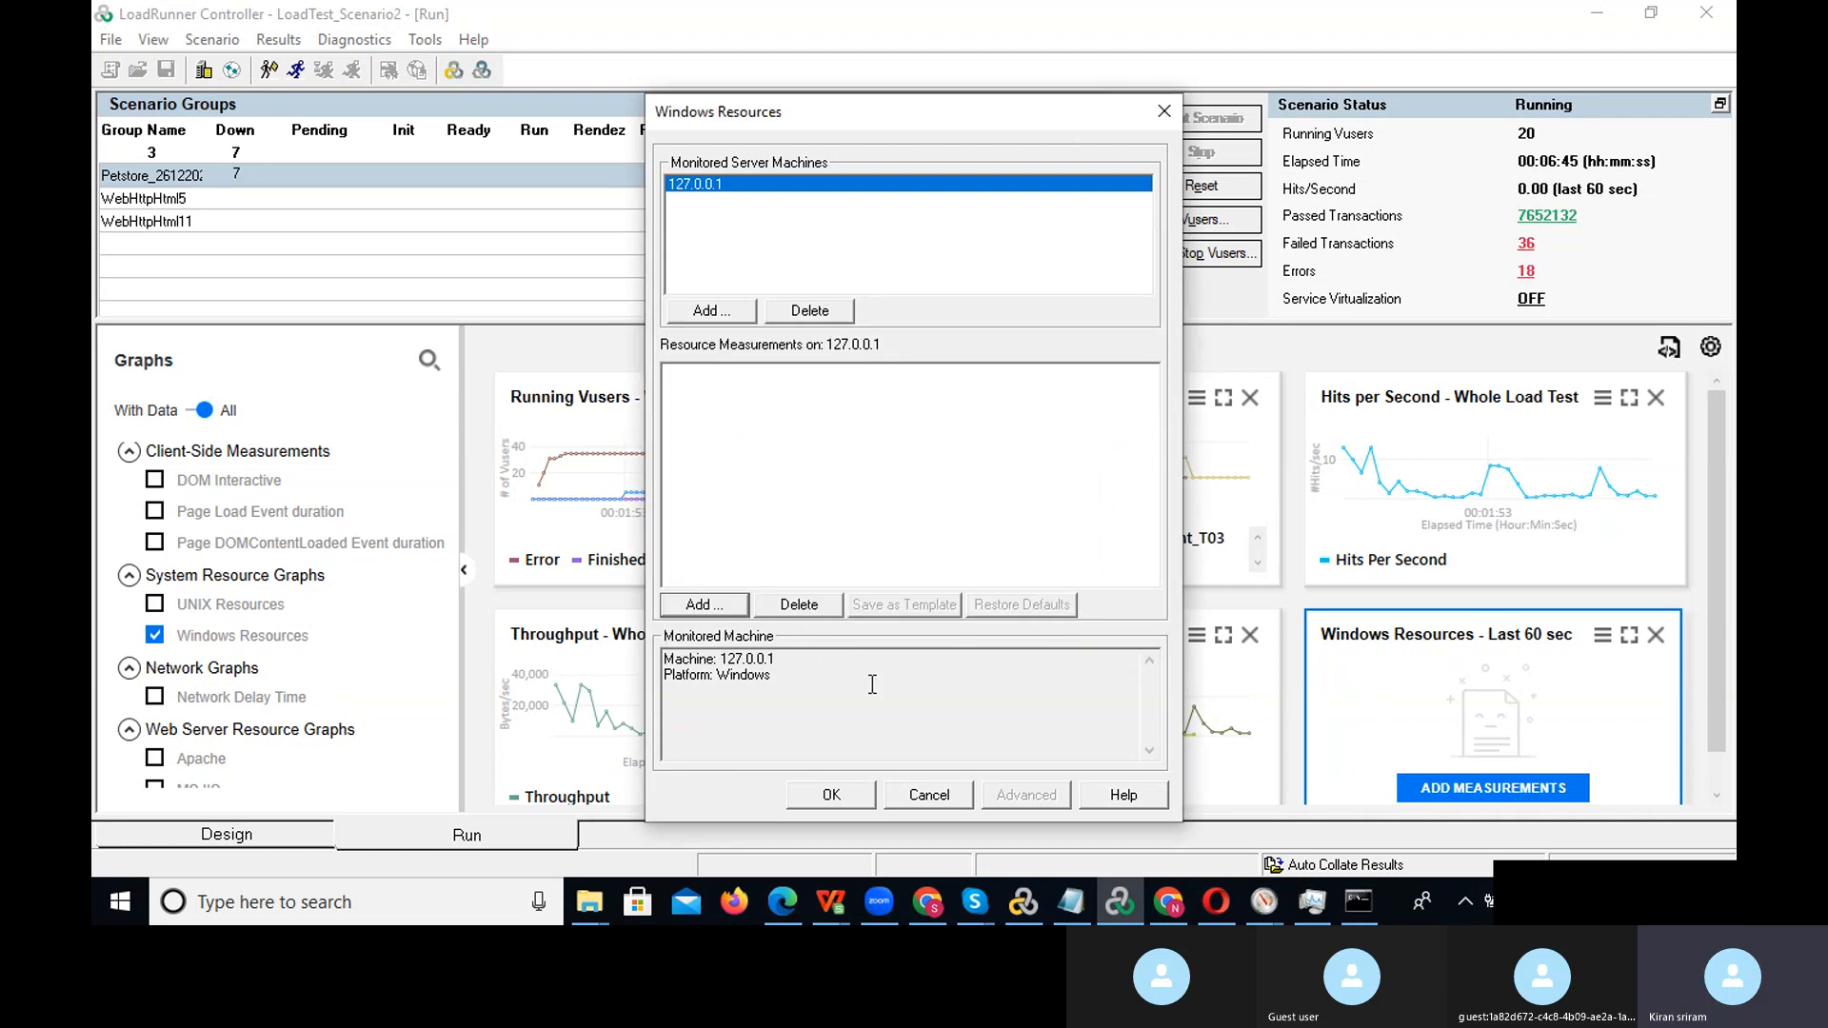
left_click(811, 796)
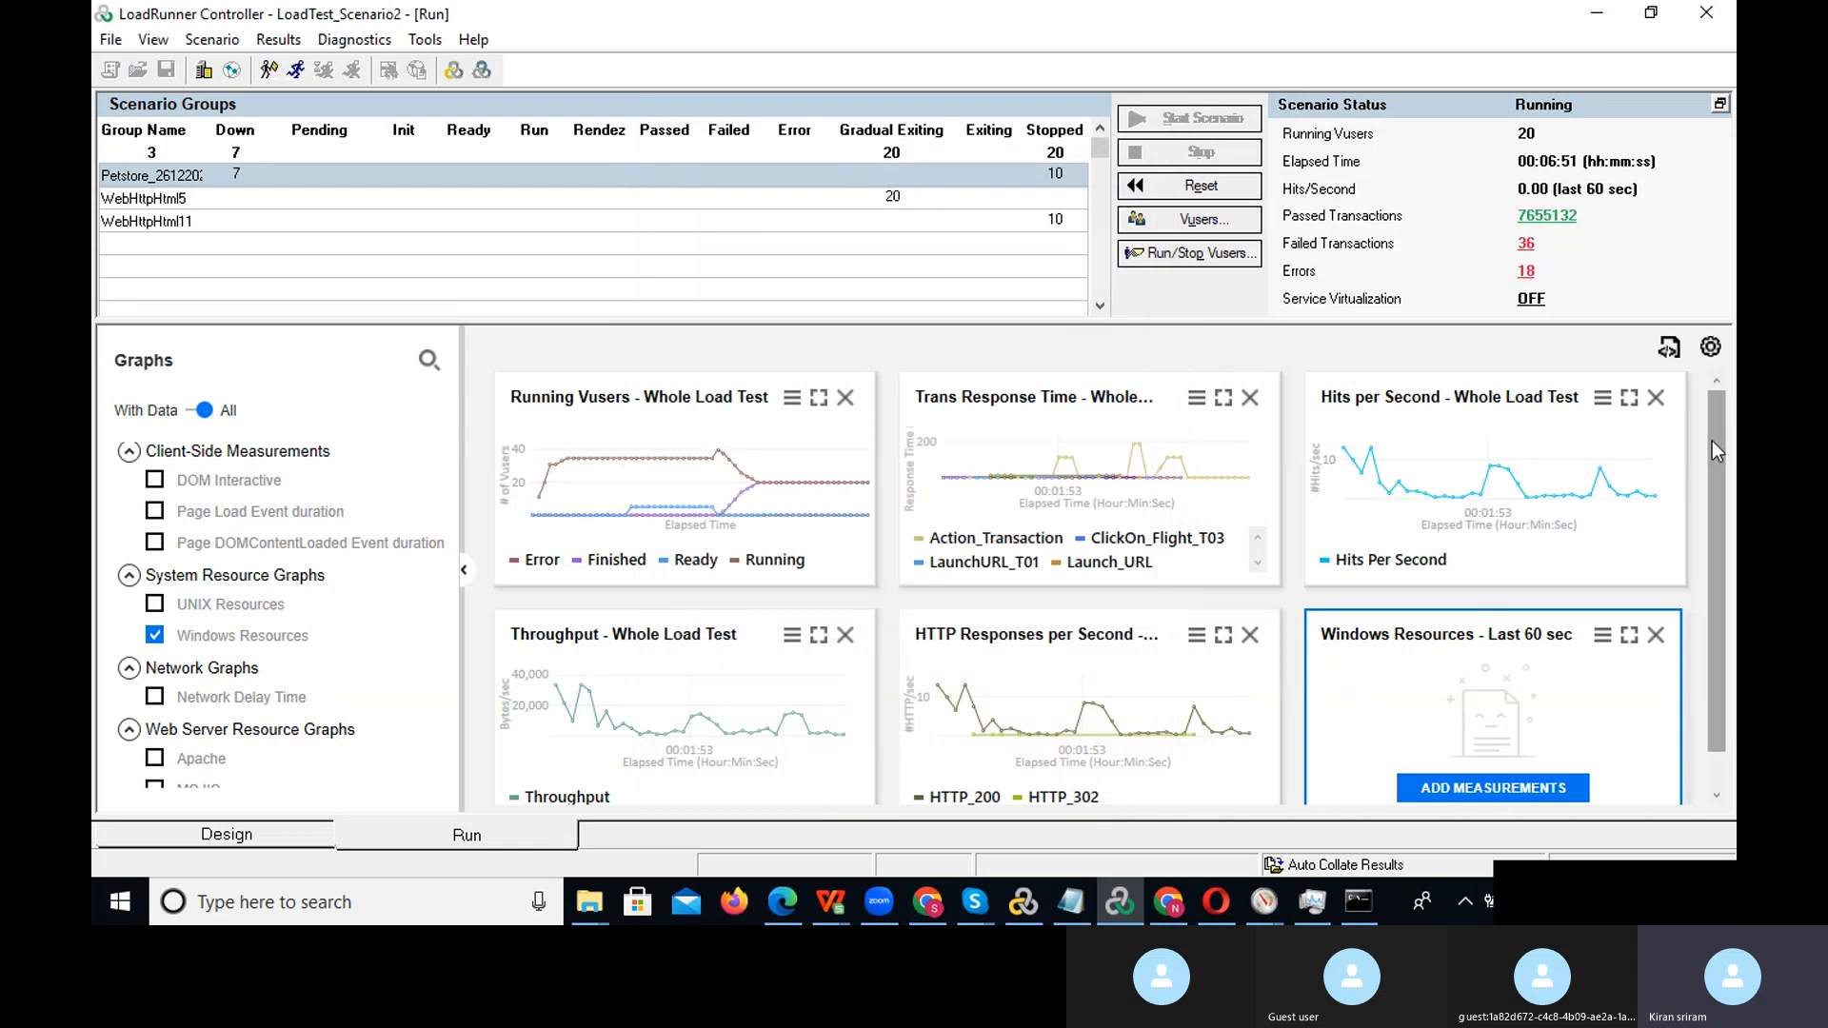
scroll(1712, 441, "down", 2)
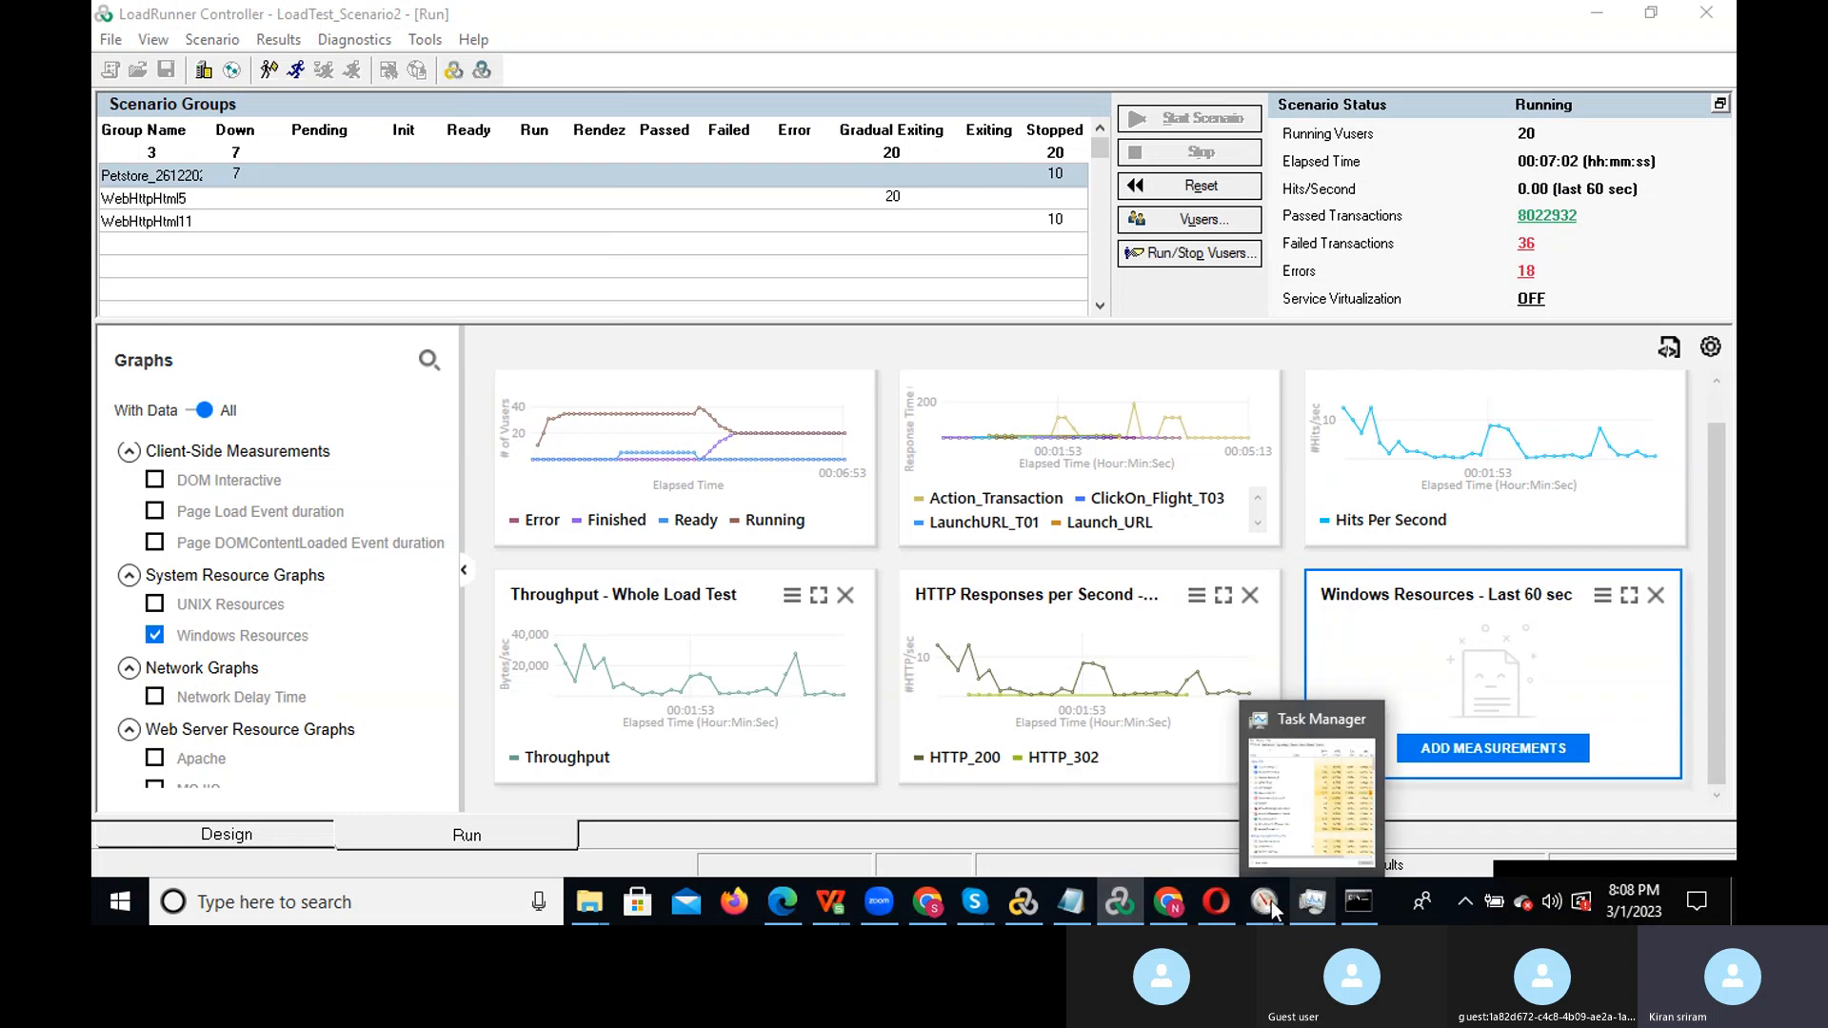
left_click(1089, 636)
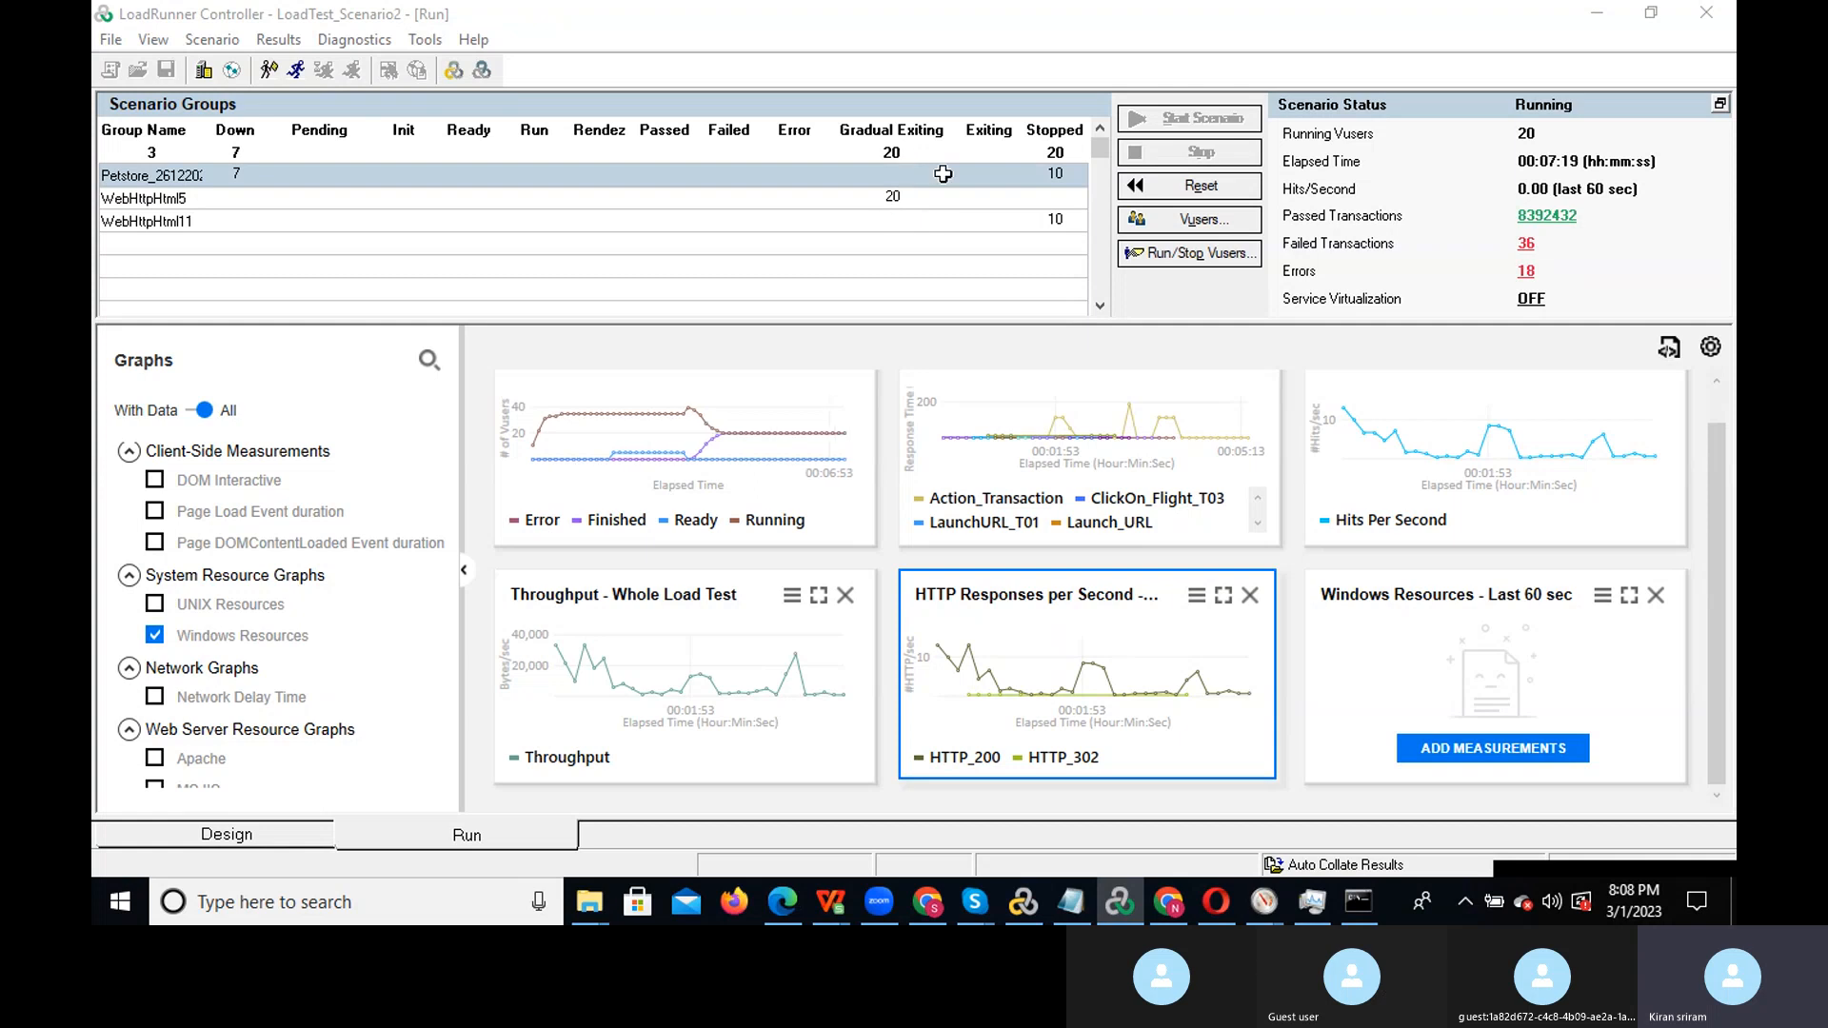
Examine the scenario's individual -27792 error messages with the message column widened, and close the output window
left_click(1526, 274)
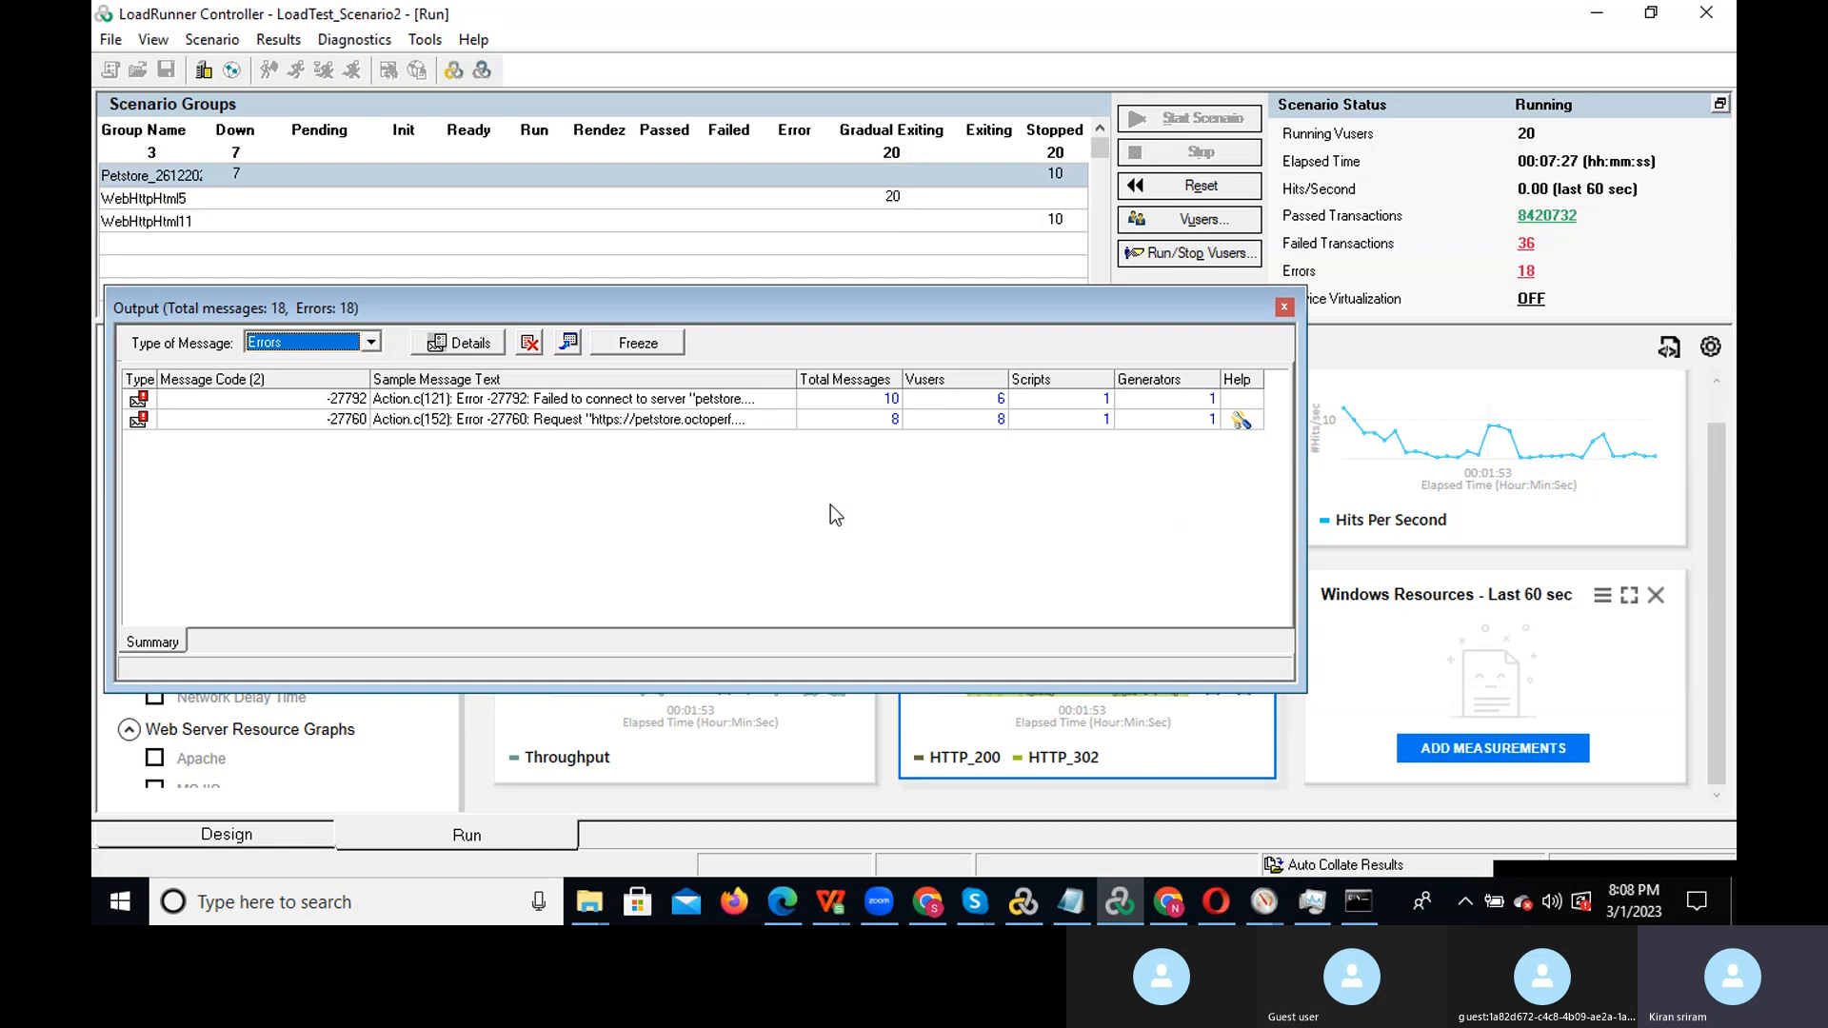
left_click(742, 400)
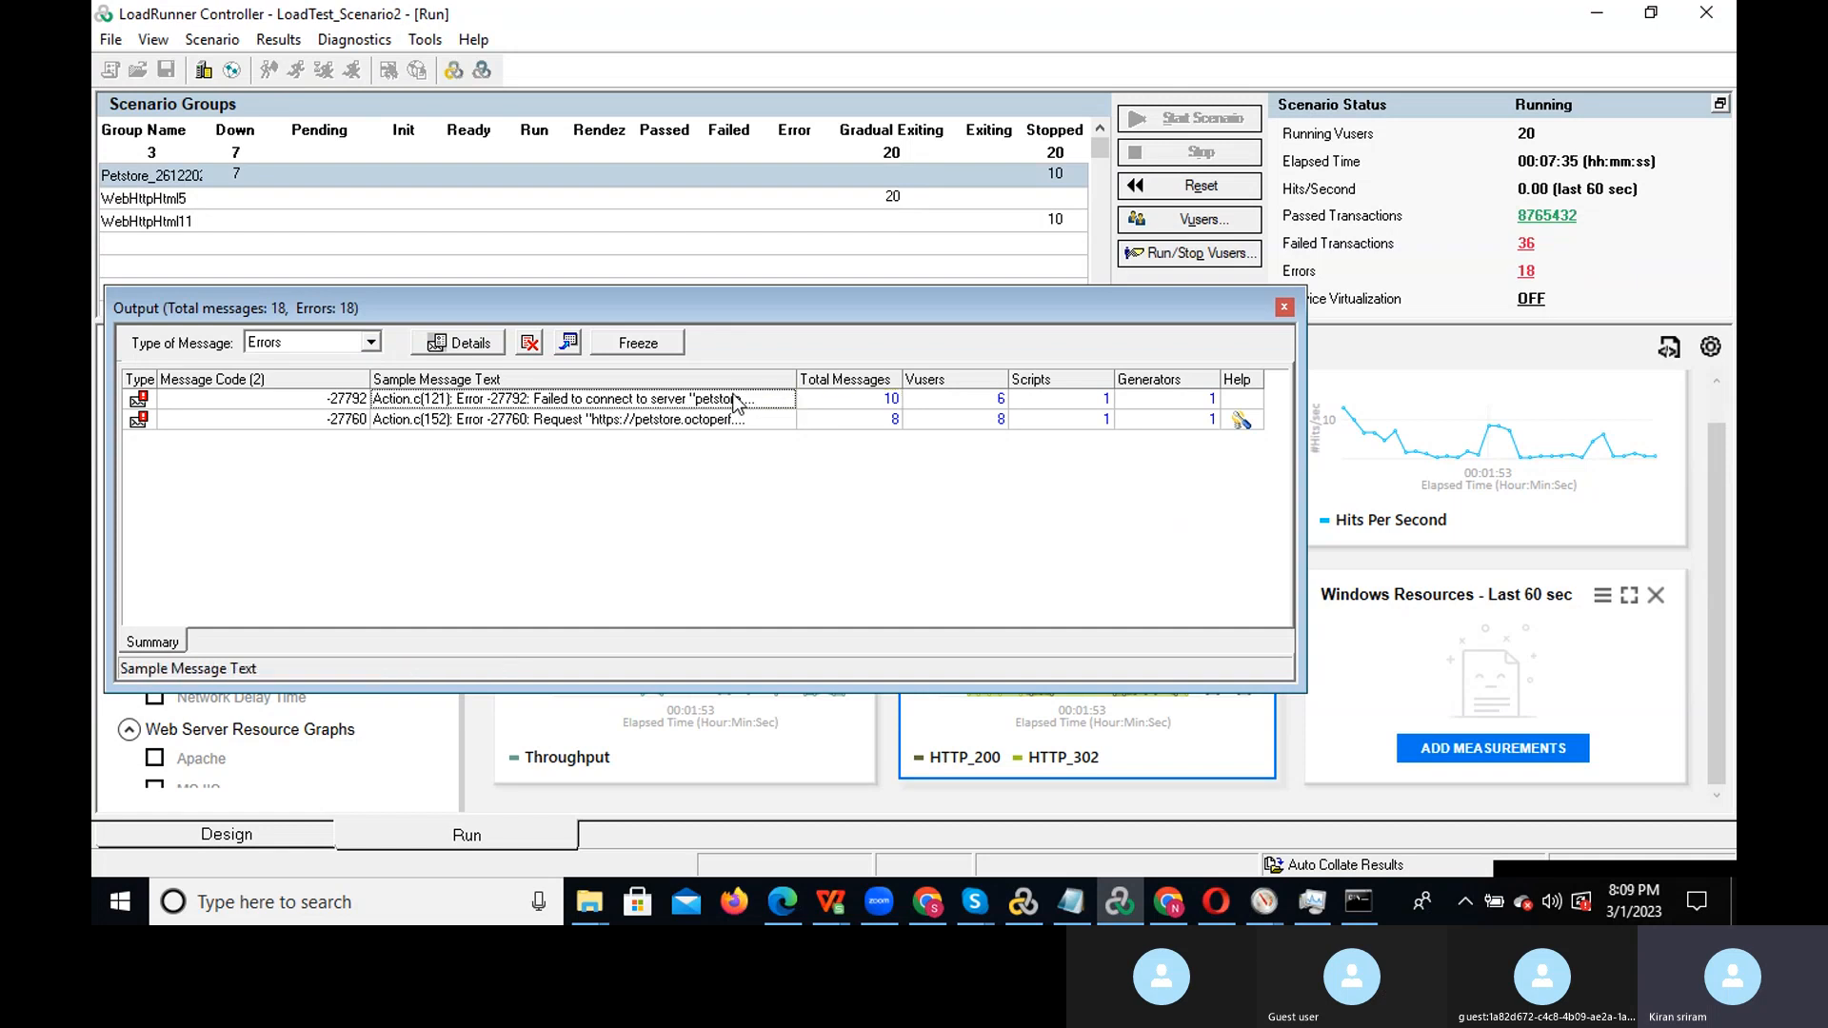
left_click(895, 400)
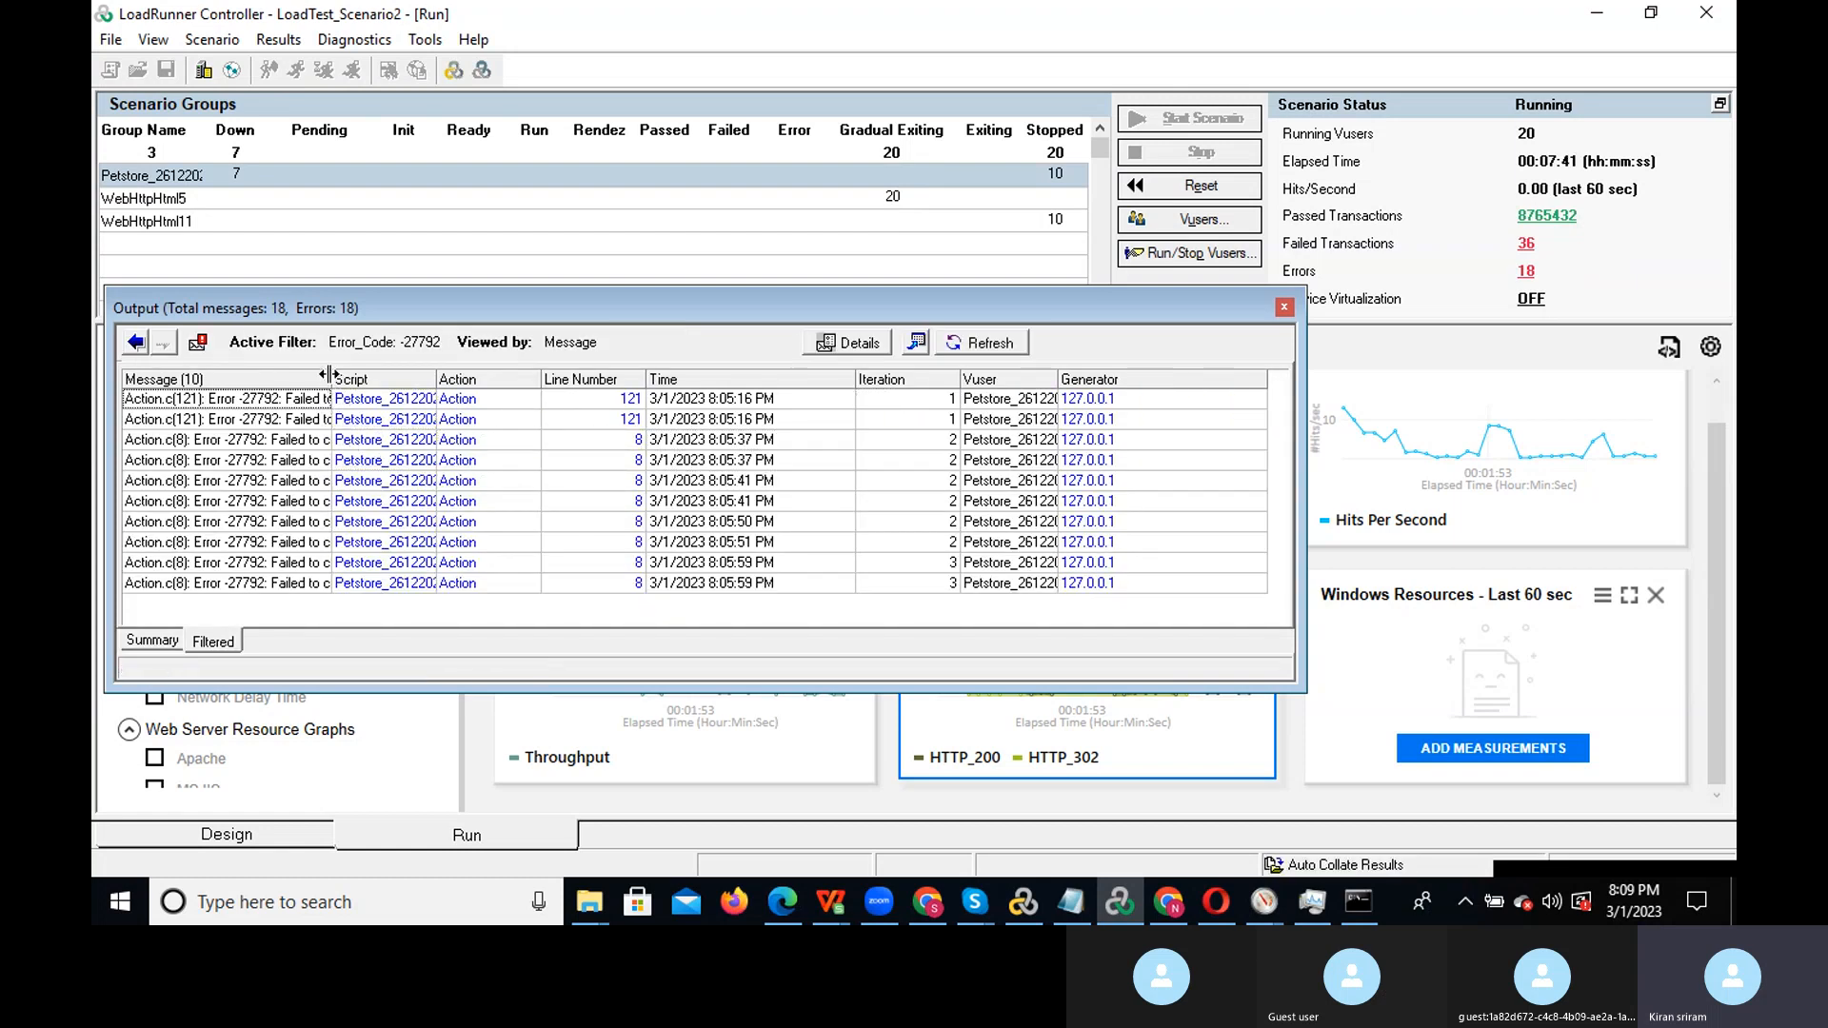
left_click_drag(329, 374, 443, 374)
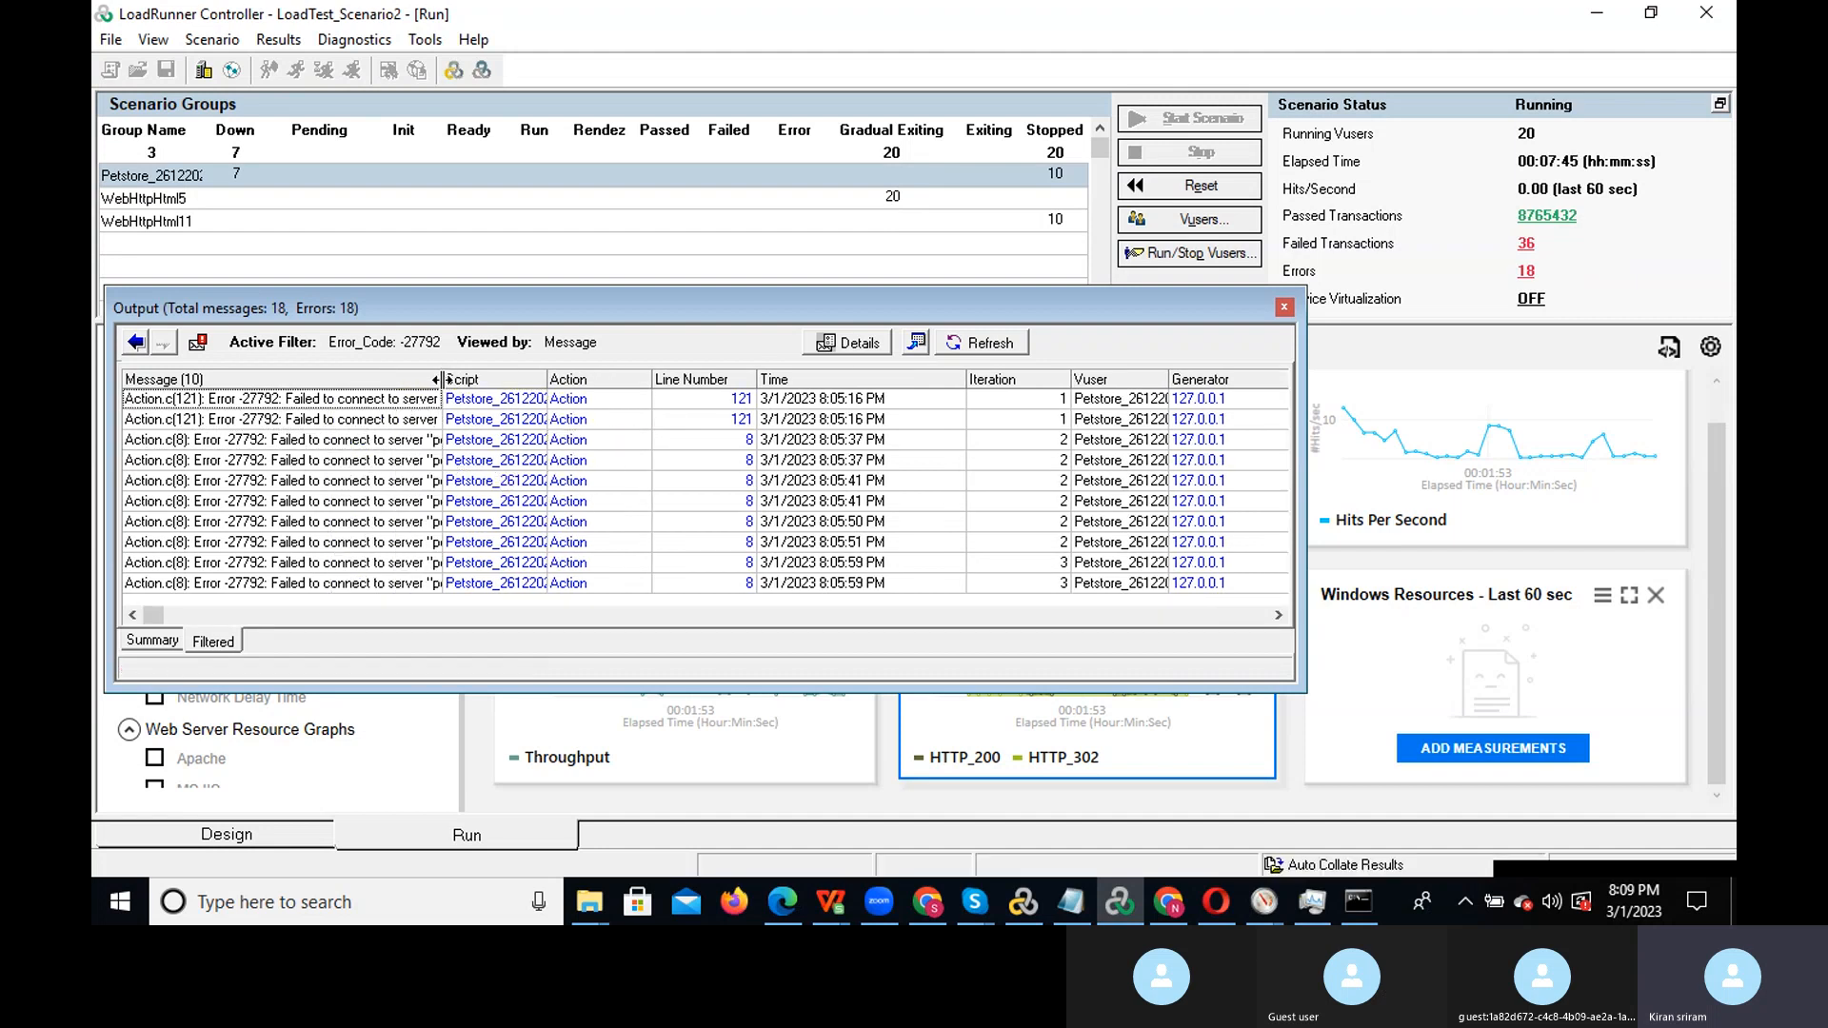
left_click_drag(444, 379, 631, 379)
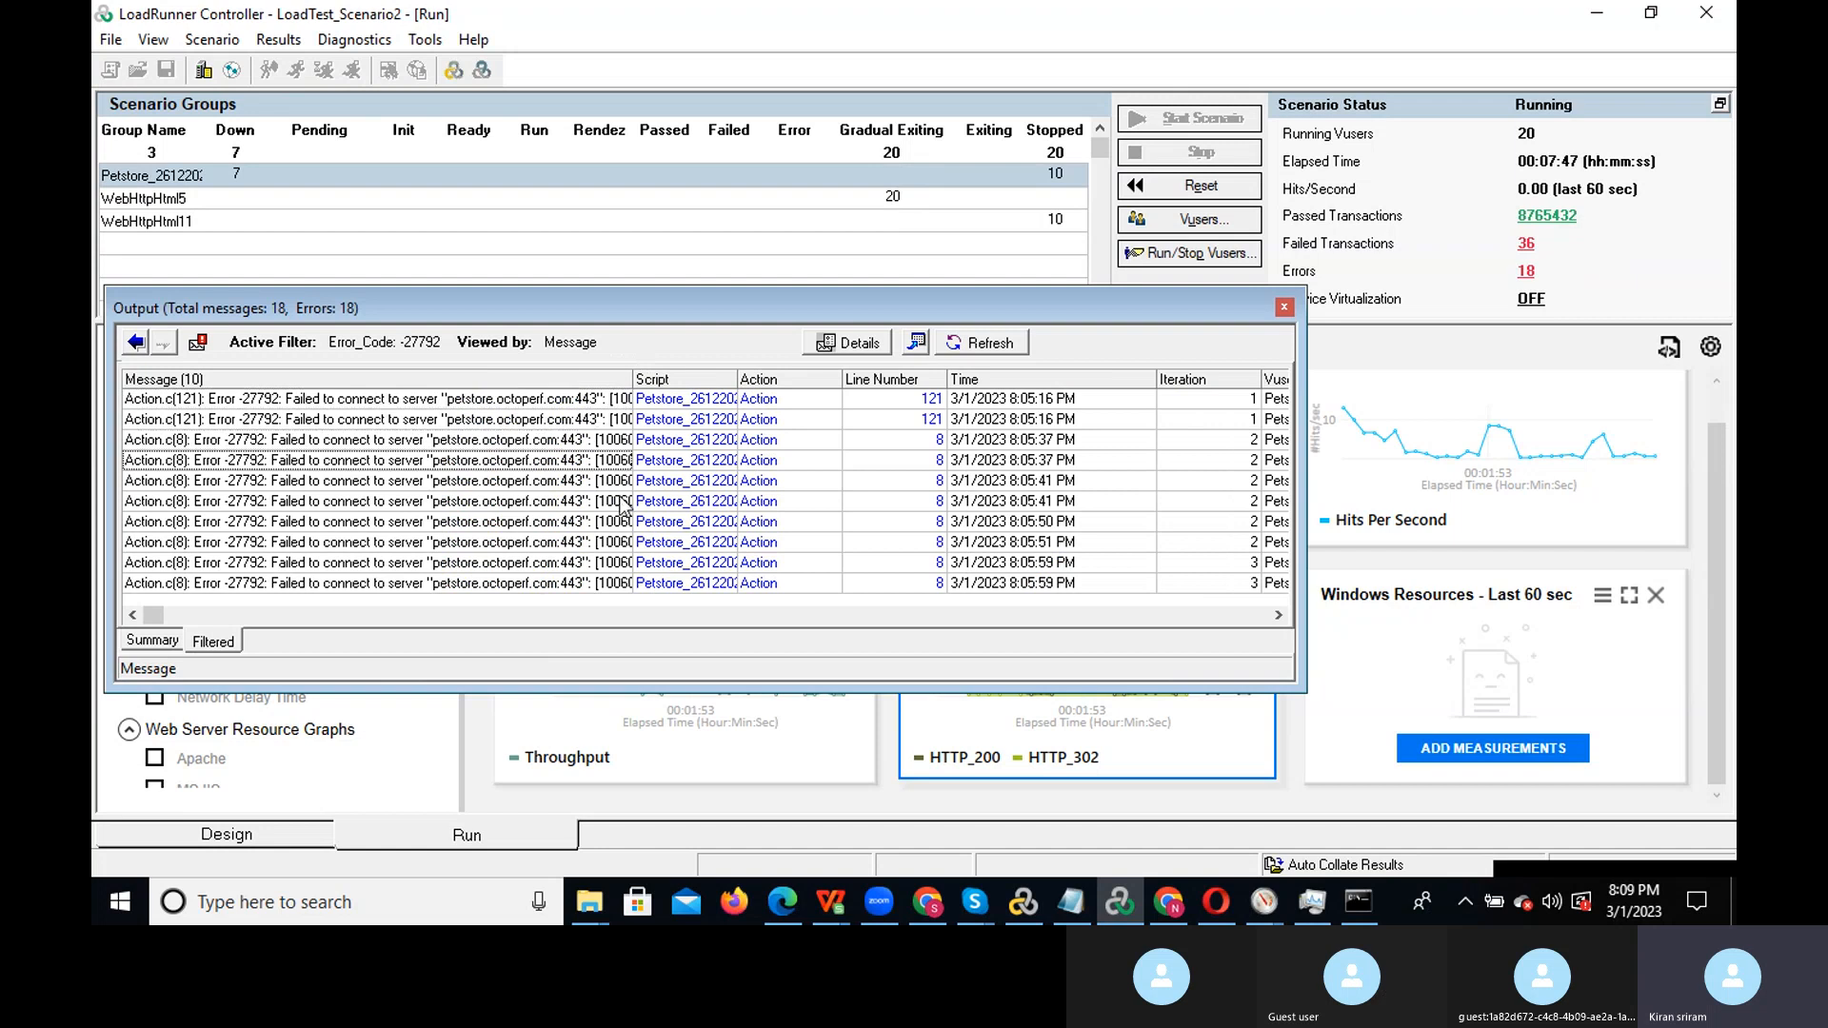
left_click(1284, 309)
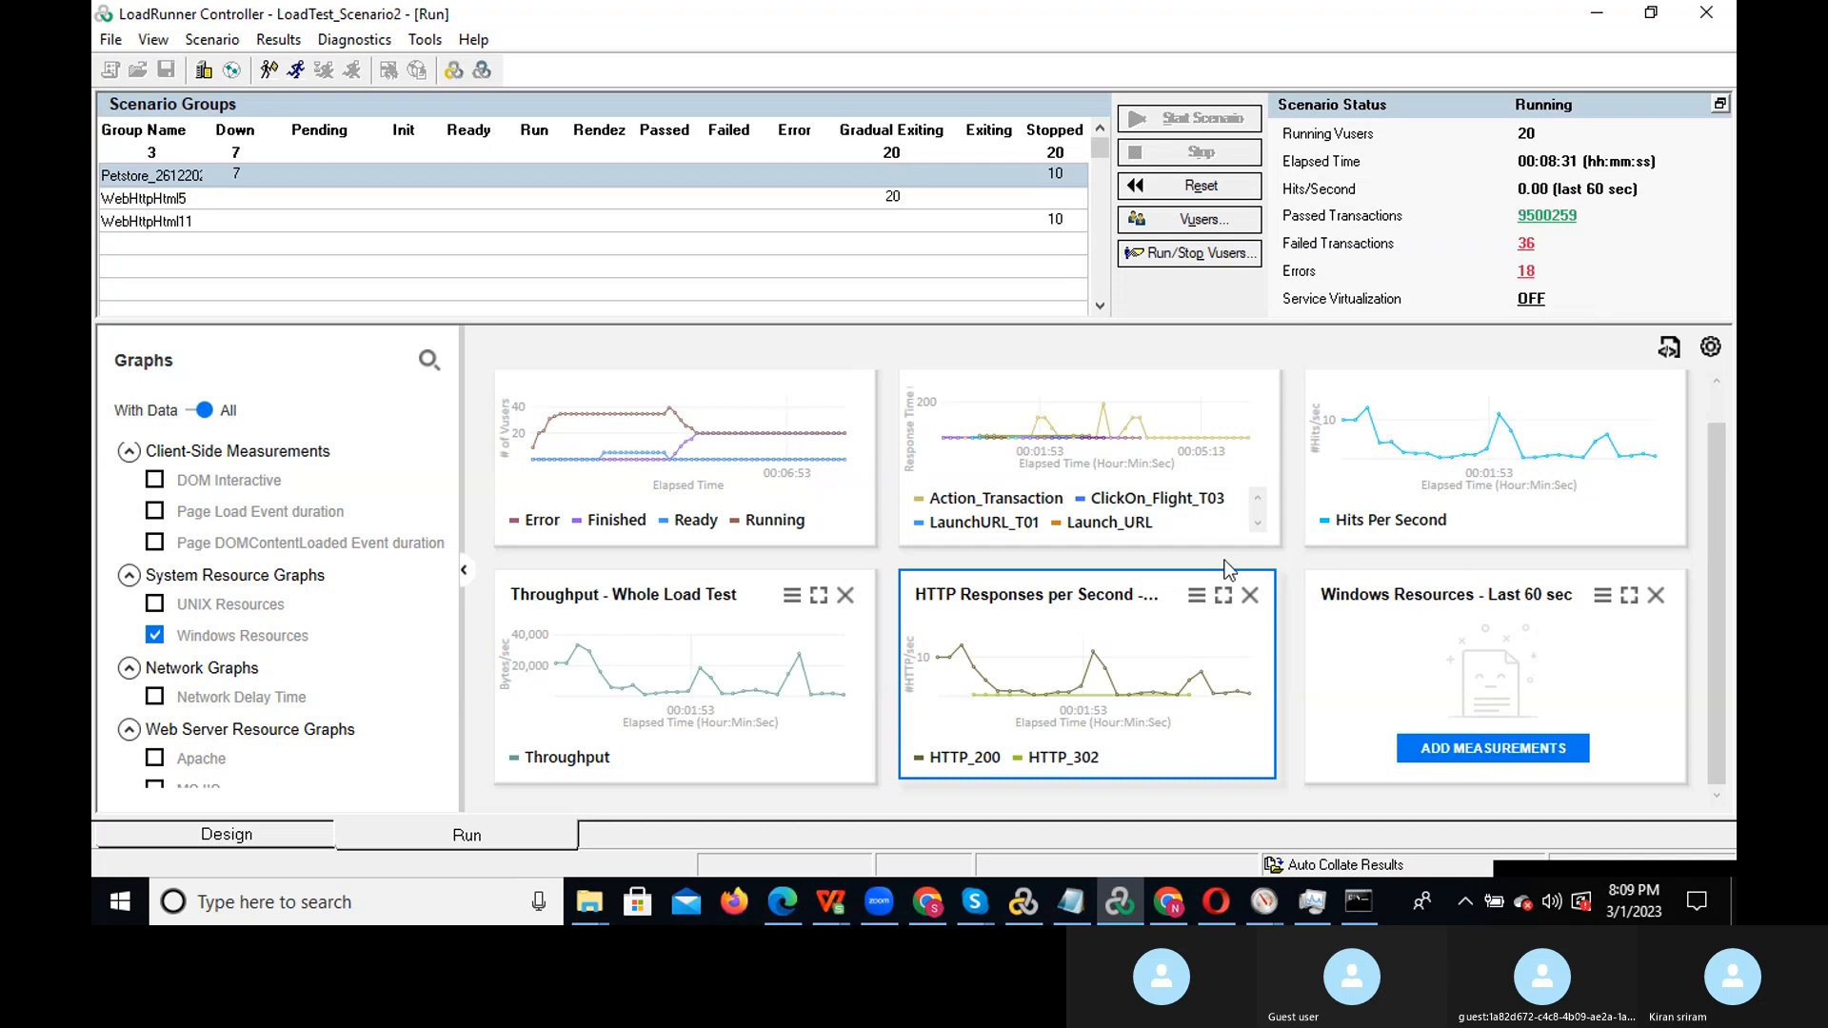
Bring up the Performance Monitor warning about counters and dismiss it
left_click(1260, 901)
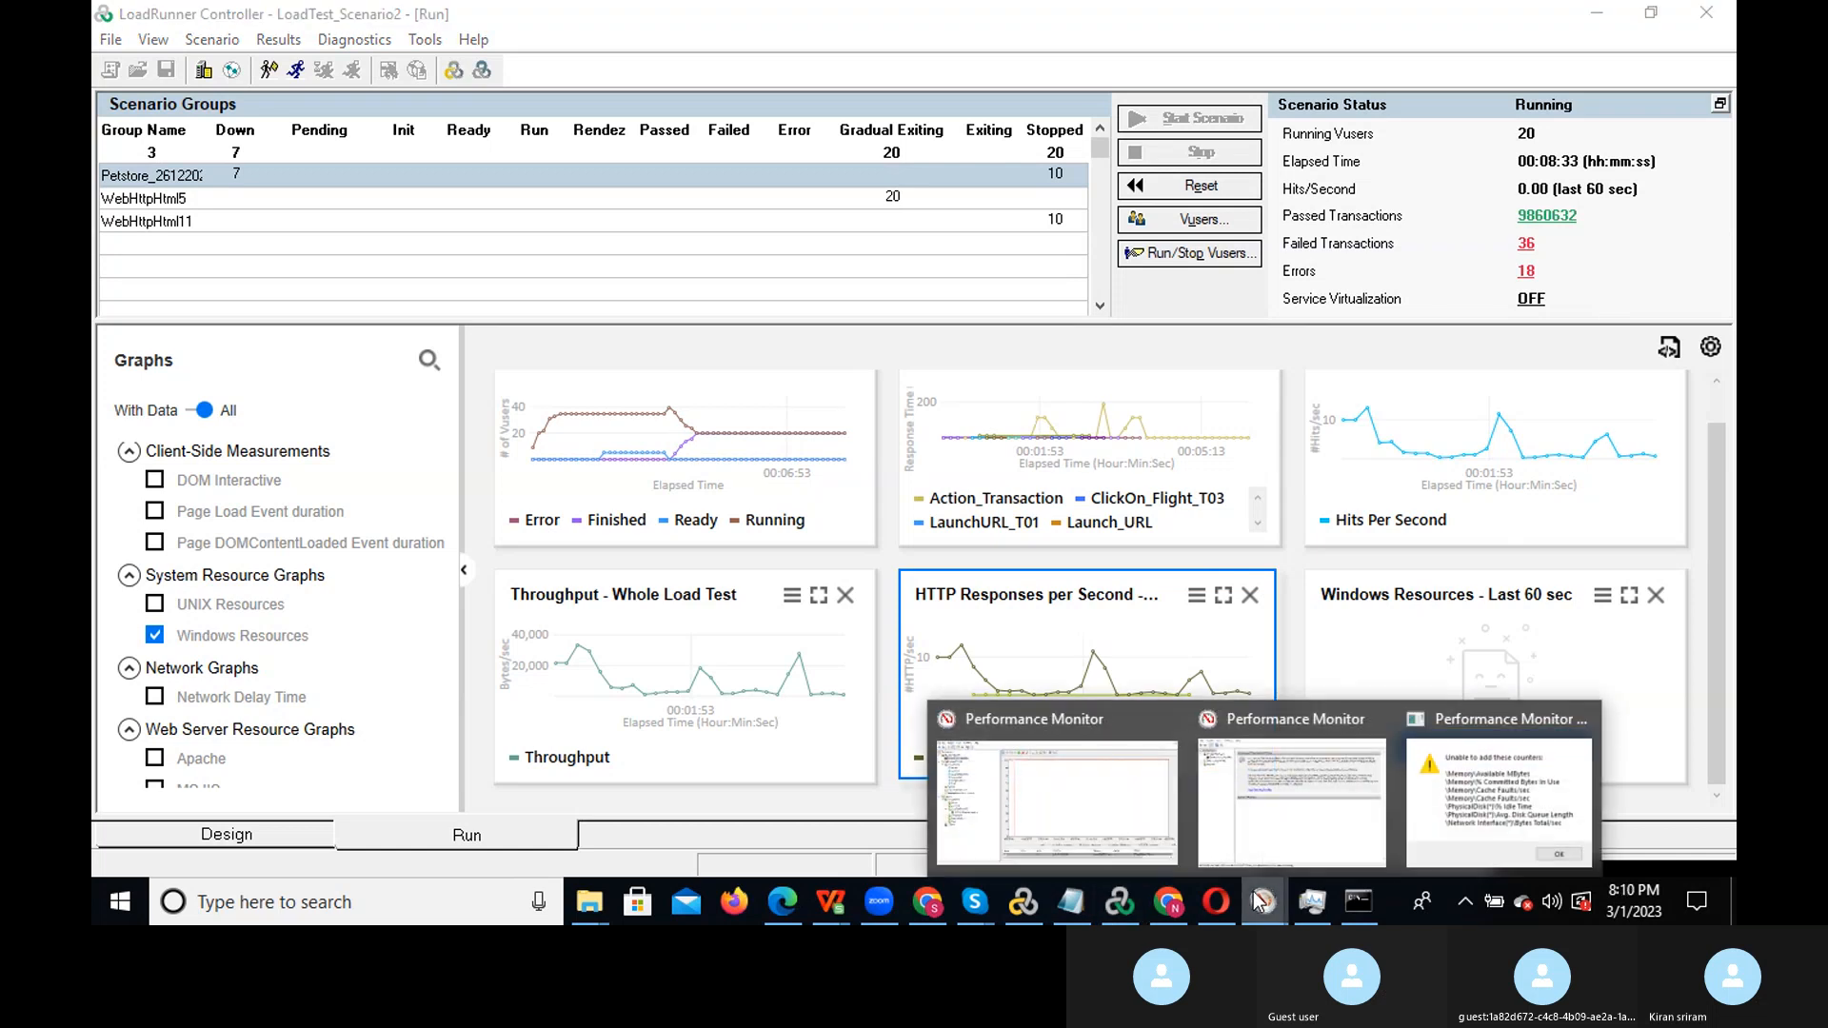
left_click(1474, 805)
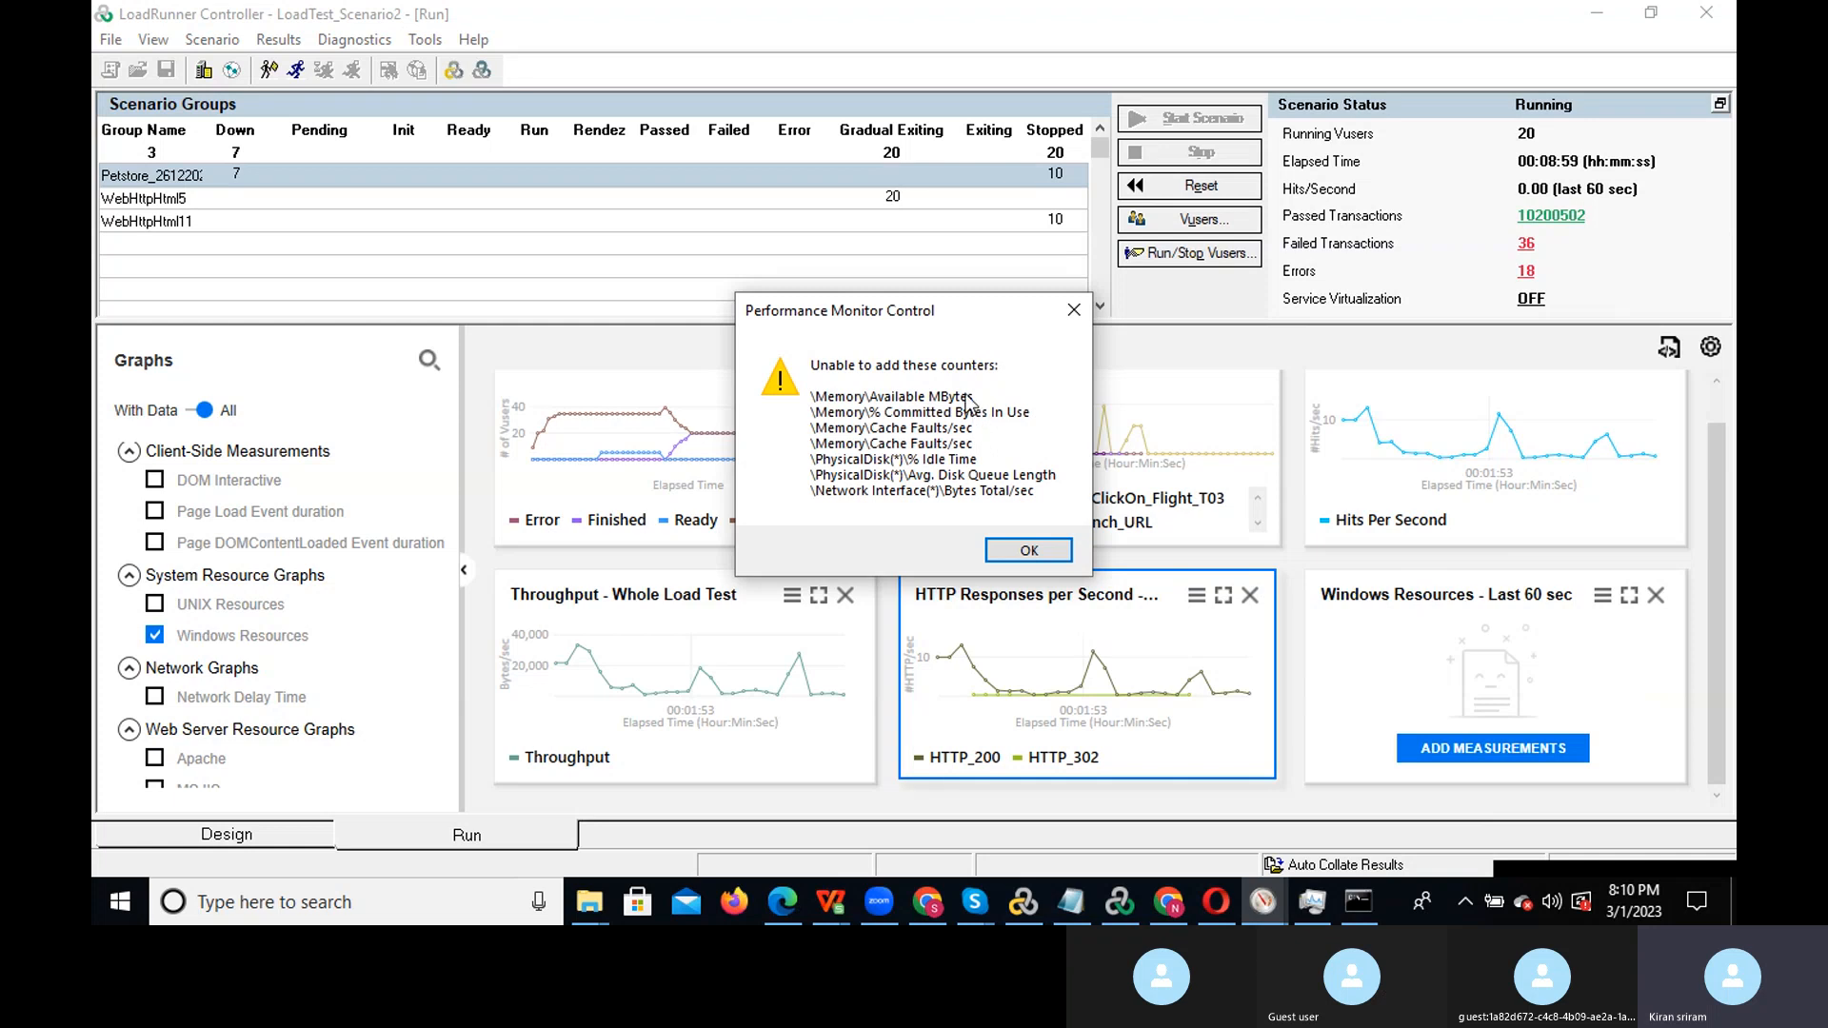
left_click(1018, 551)
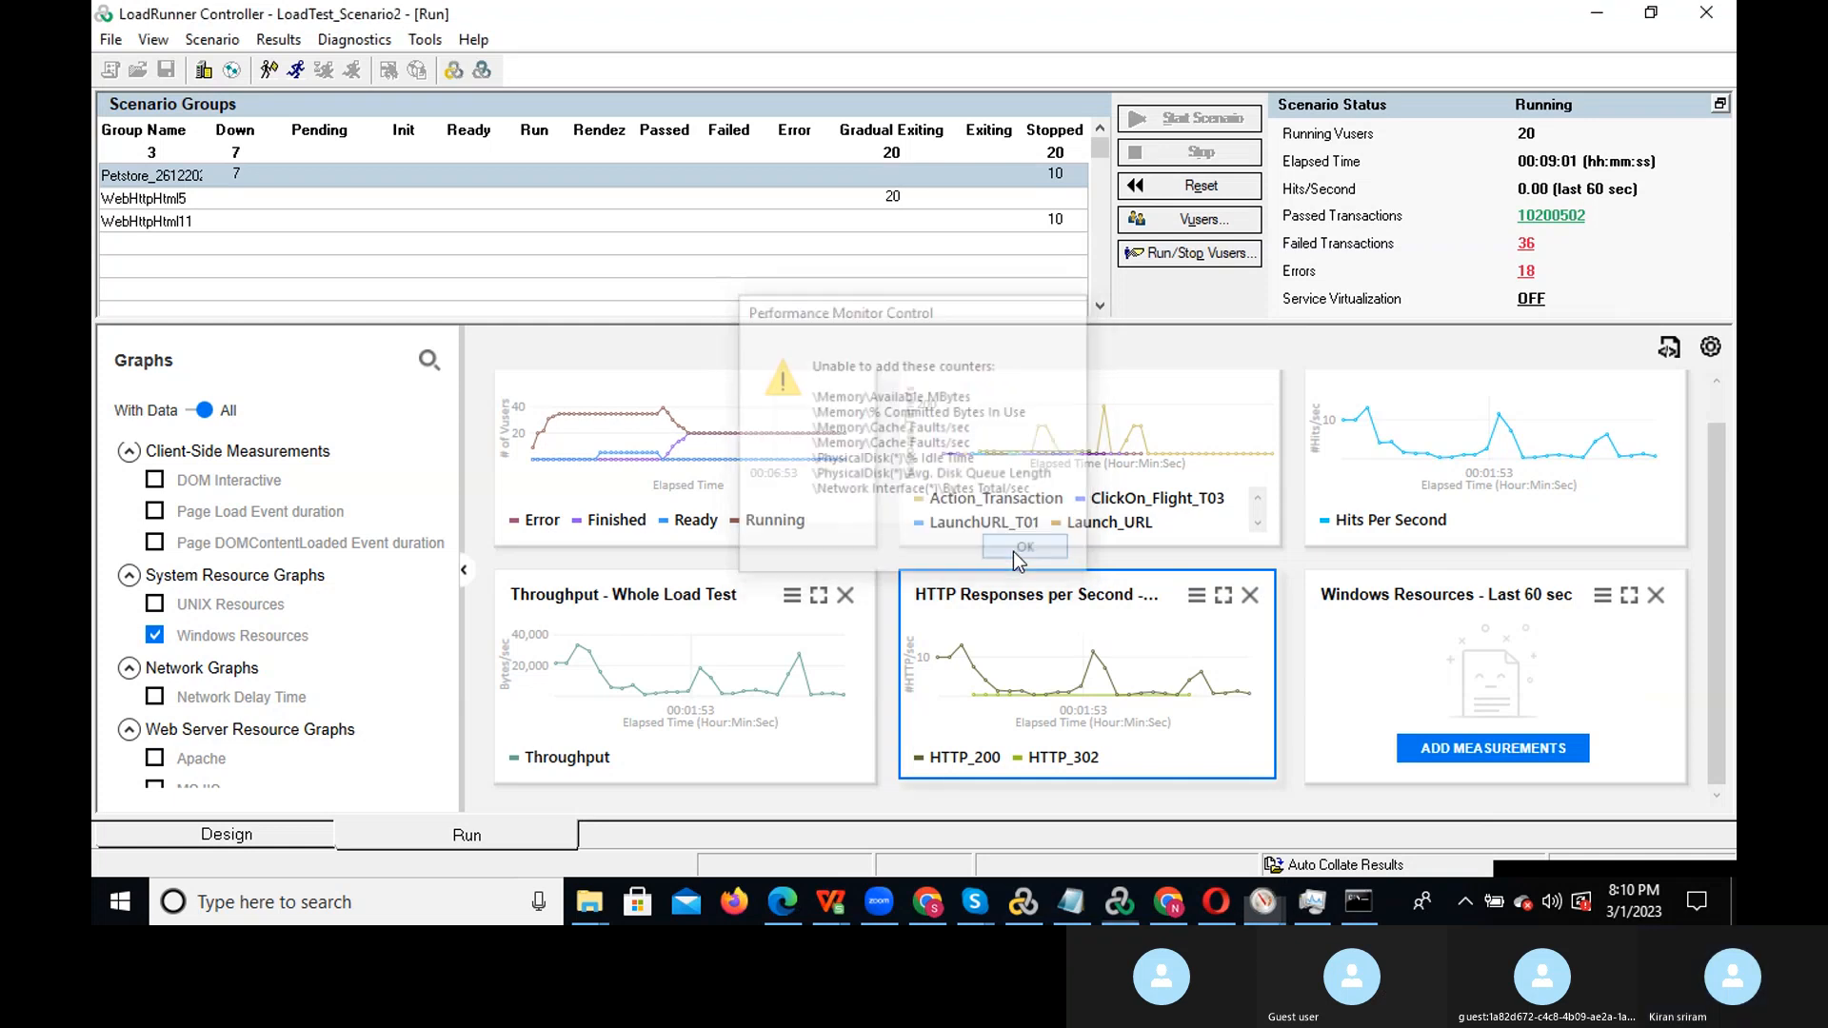
left_click(1017, 552)
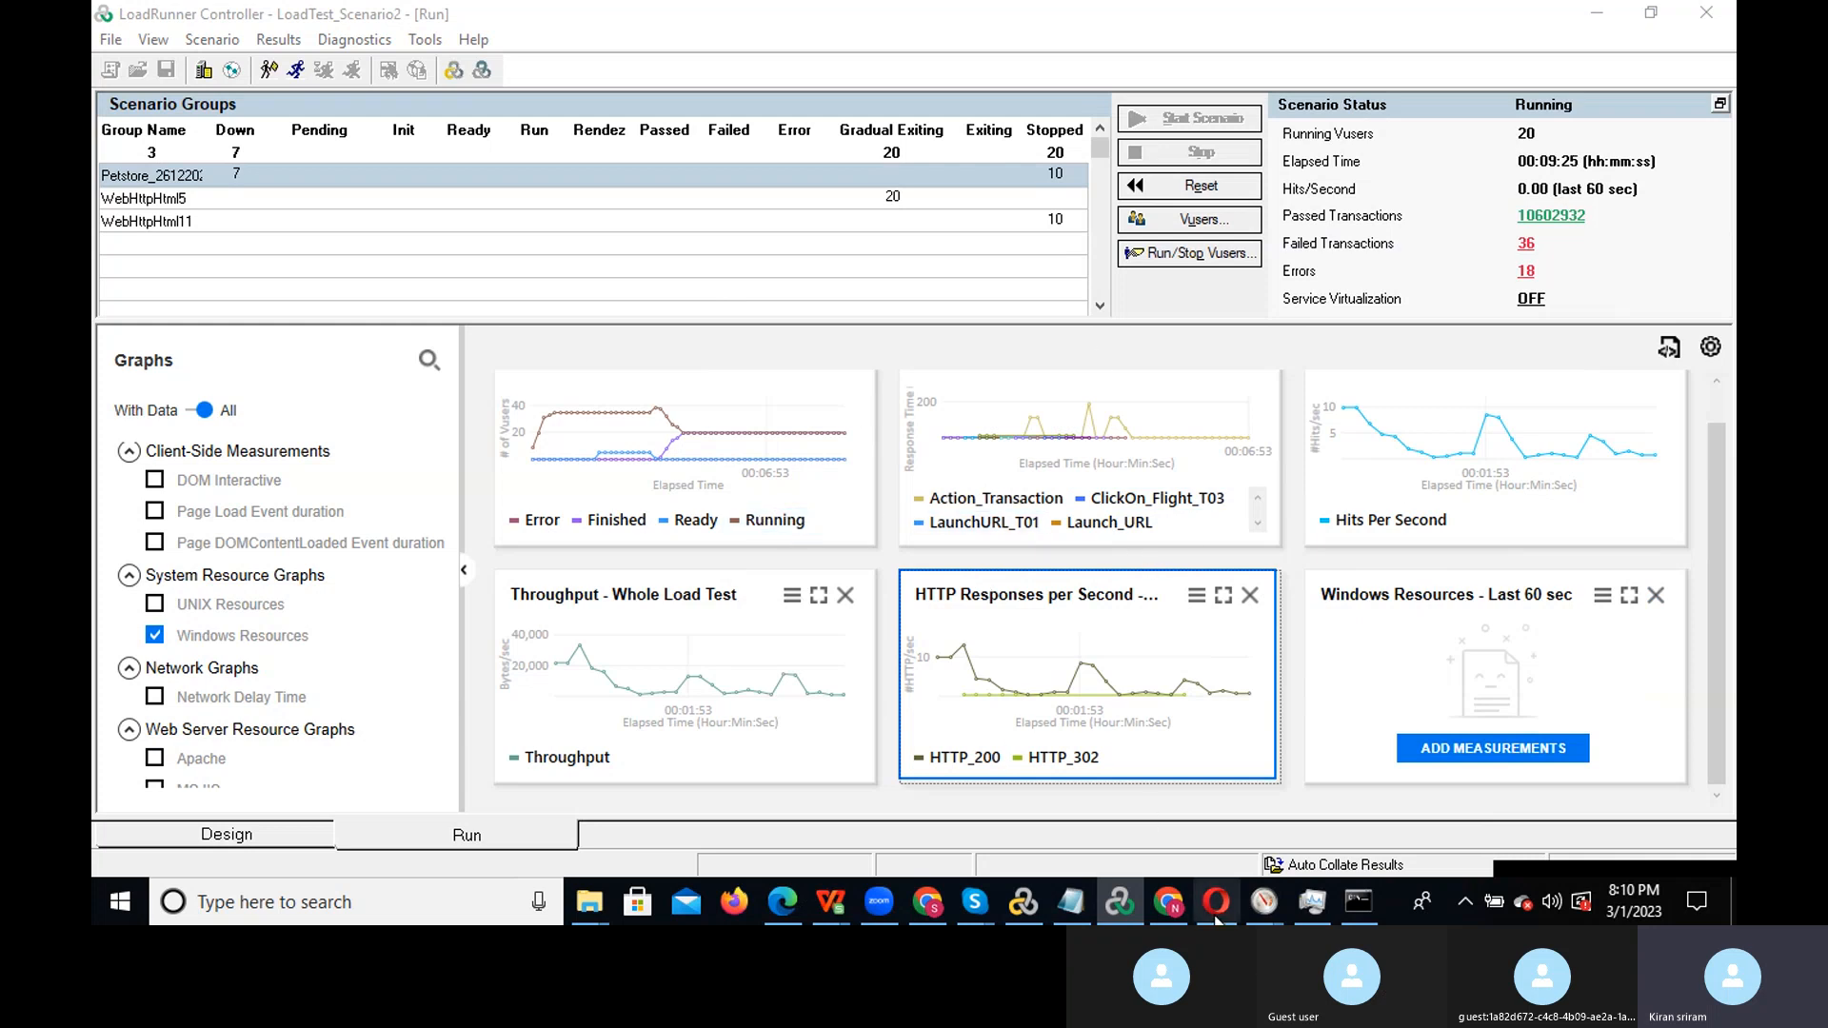
Check the Skype call window, return to LoadRunner Controller and select the gradual exiting count of WebHttpHtml5
mouse_move(967, 904)
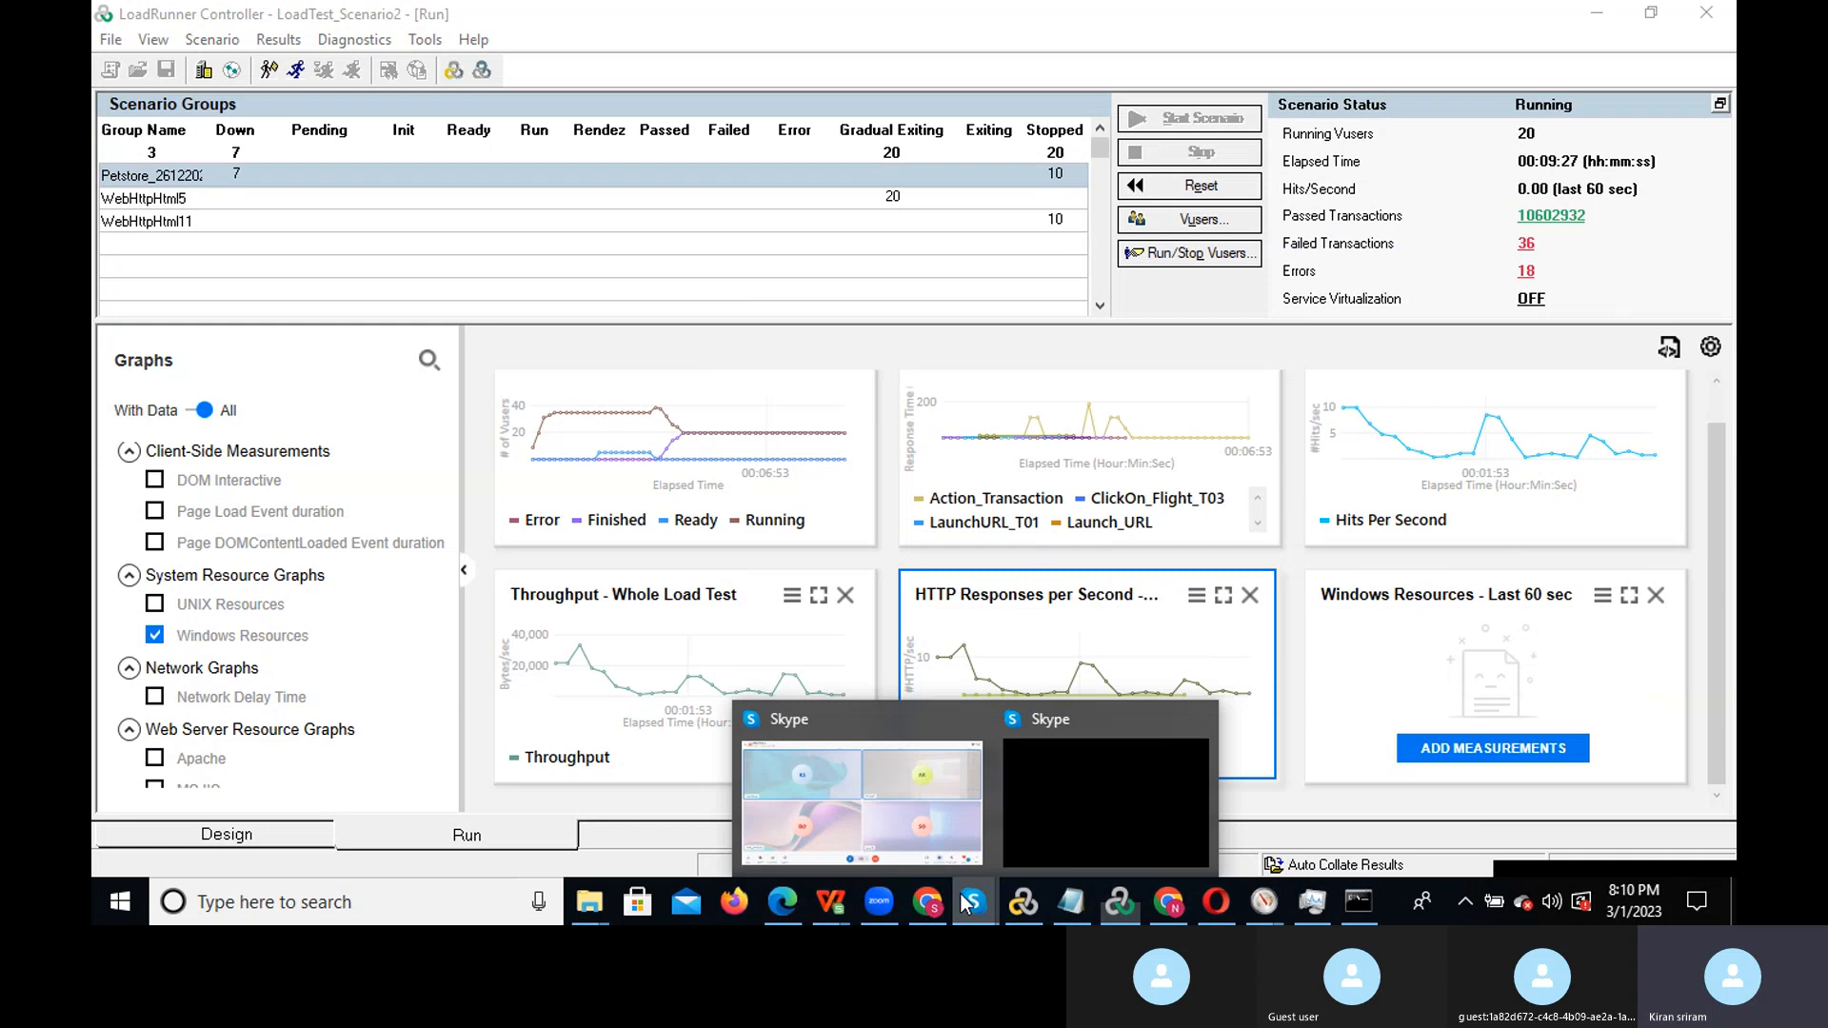
left_click(930, 813)
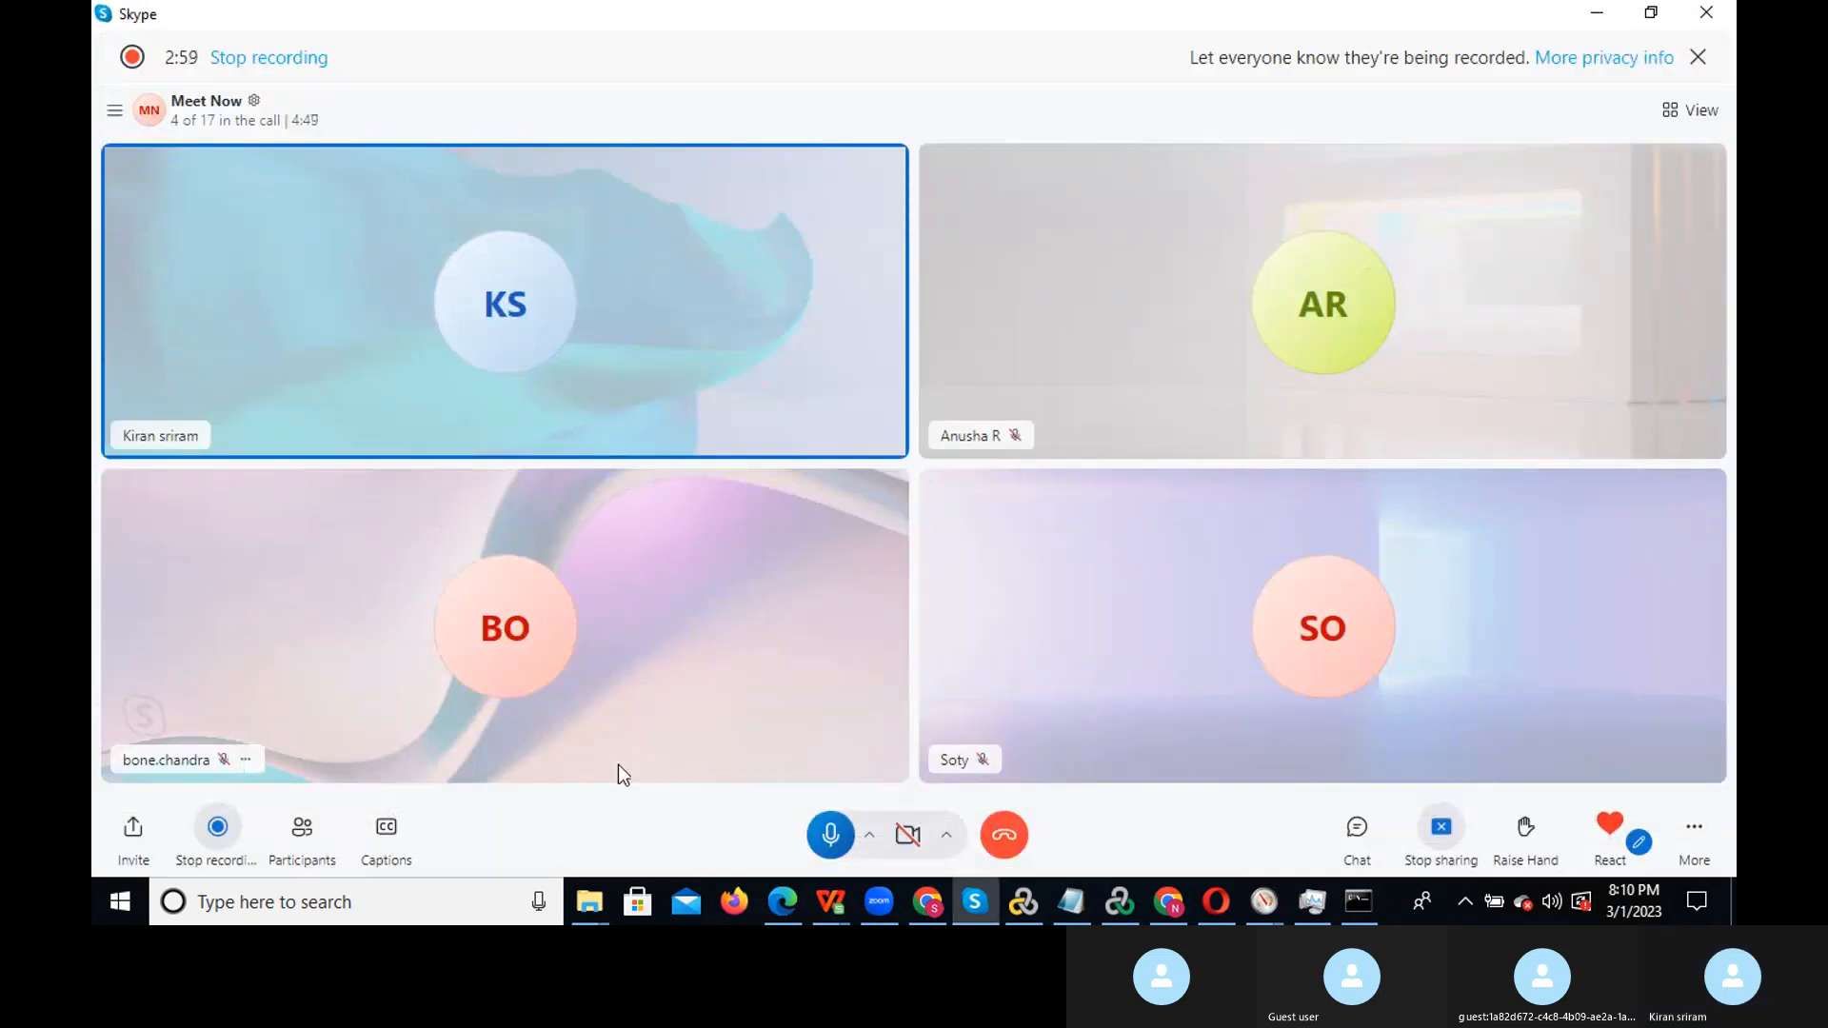
left_click(1597, 13)
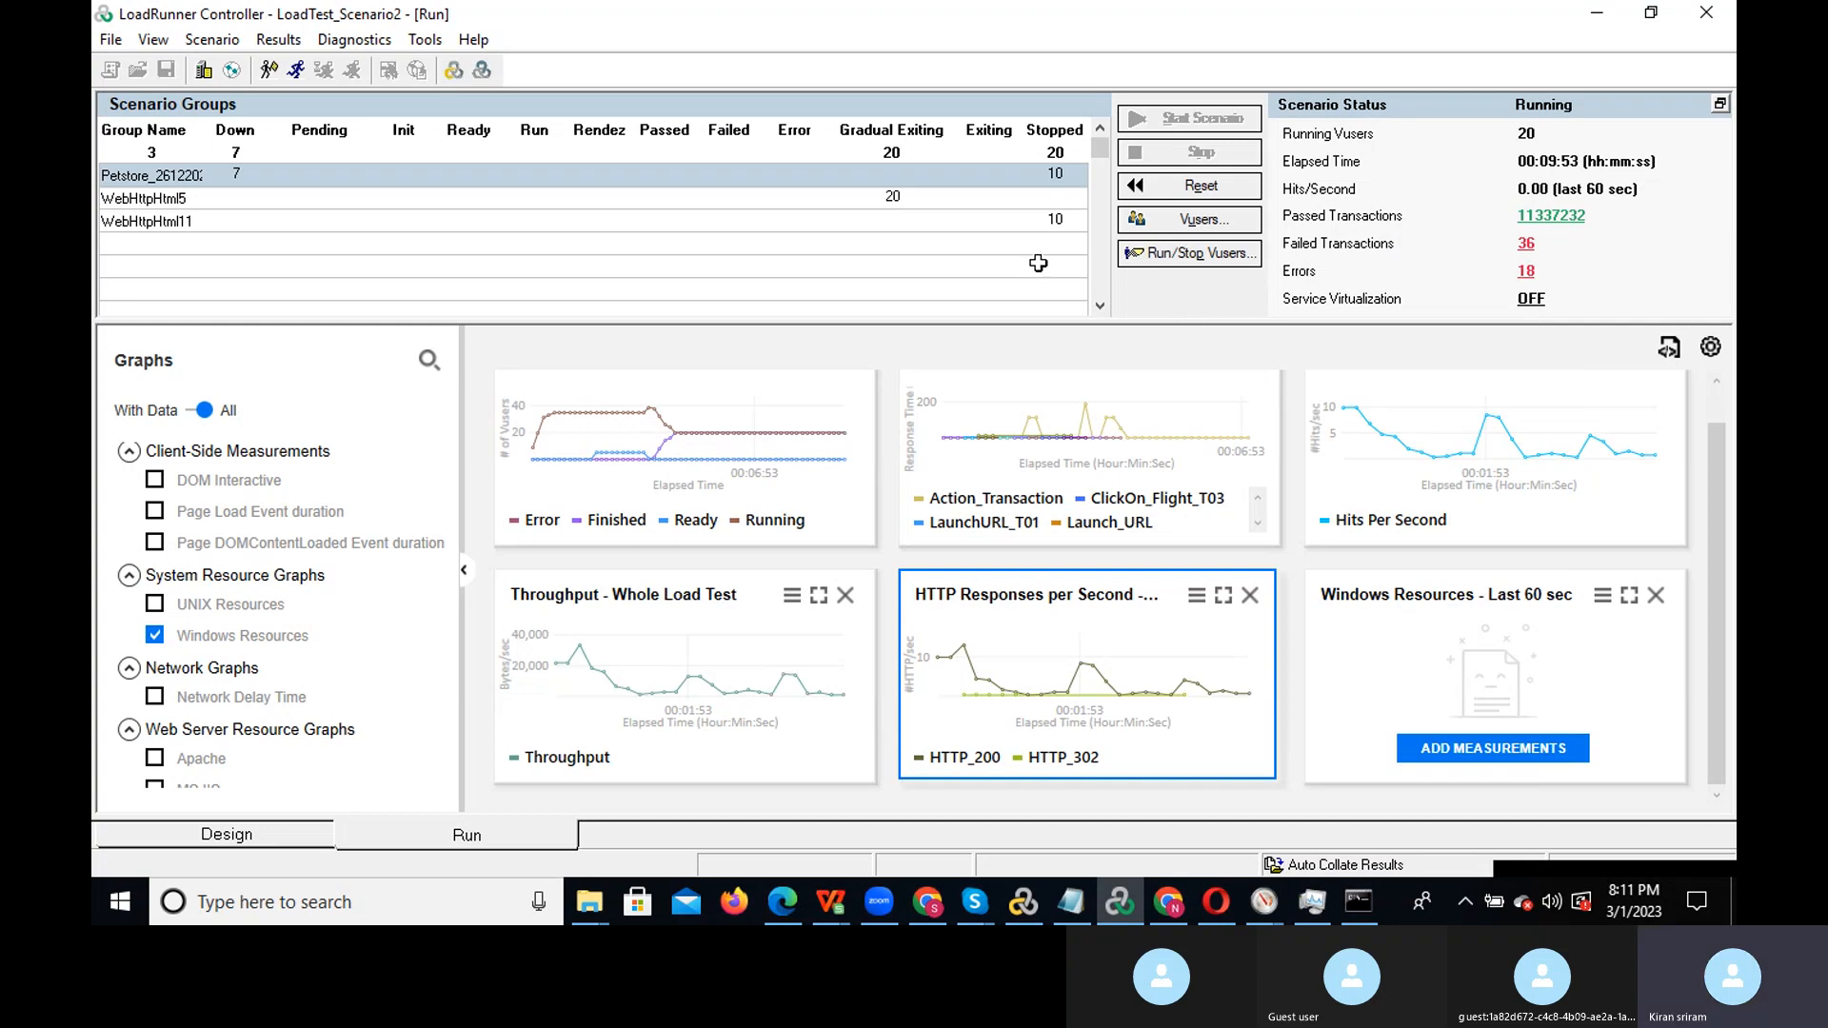
left_click(895, 194)
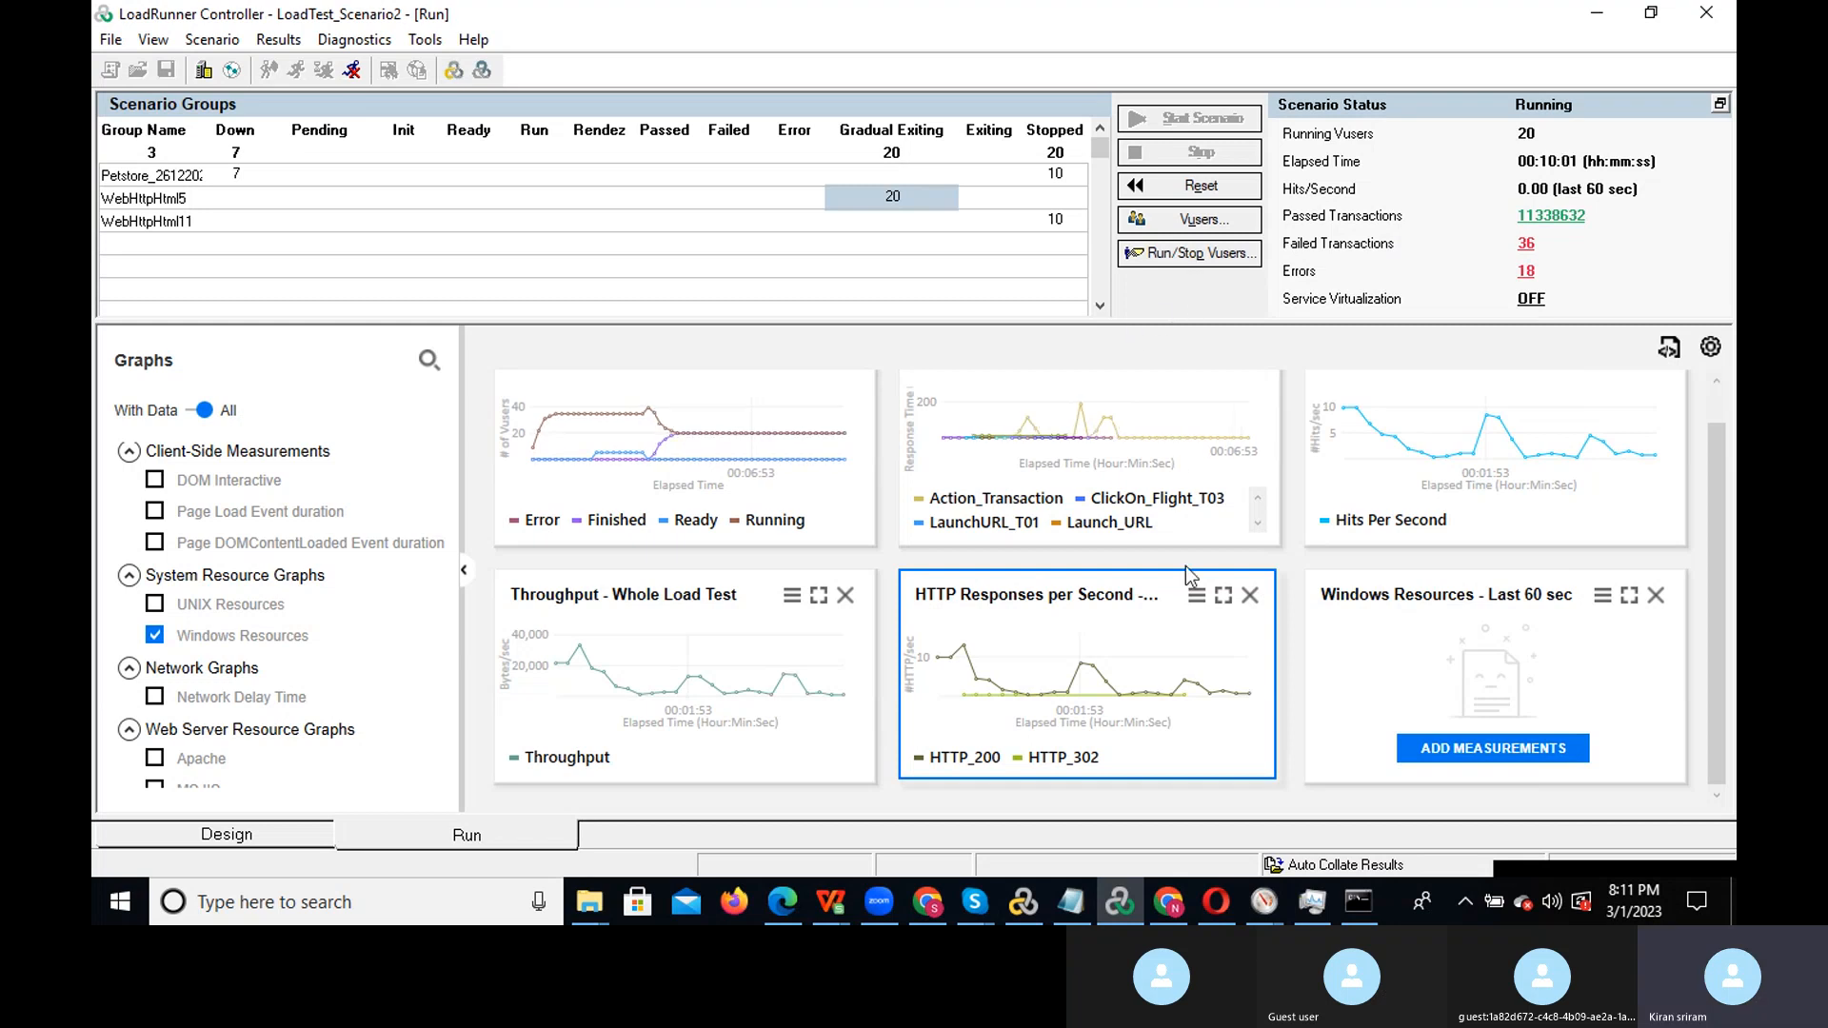
Switch to Performance Monitor and examine the Total Committed and % Processor Time counters
mouse_move(1265, 900)
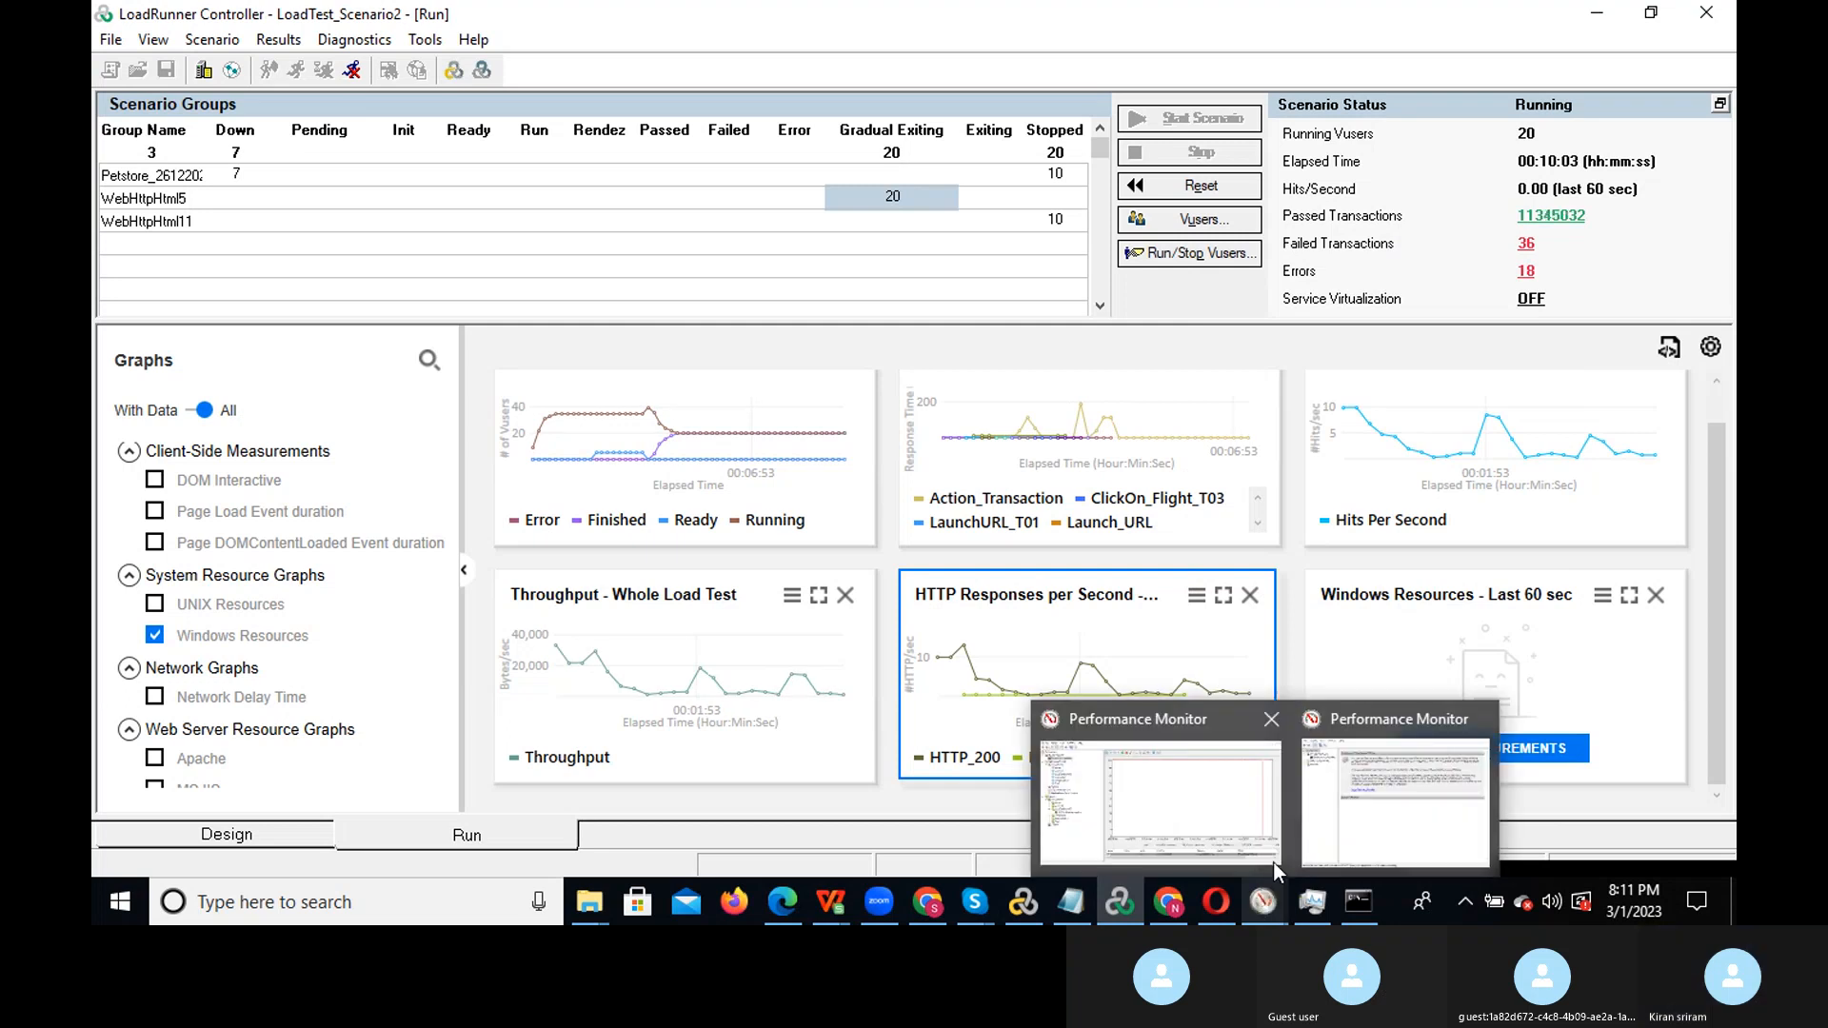
left_click(1238, 807)
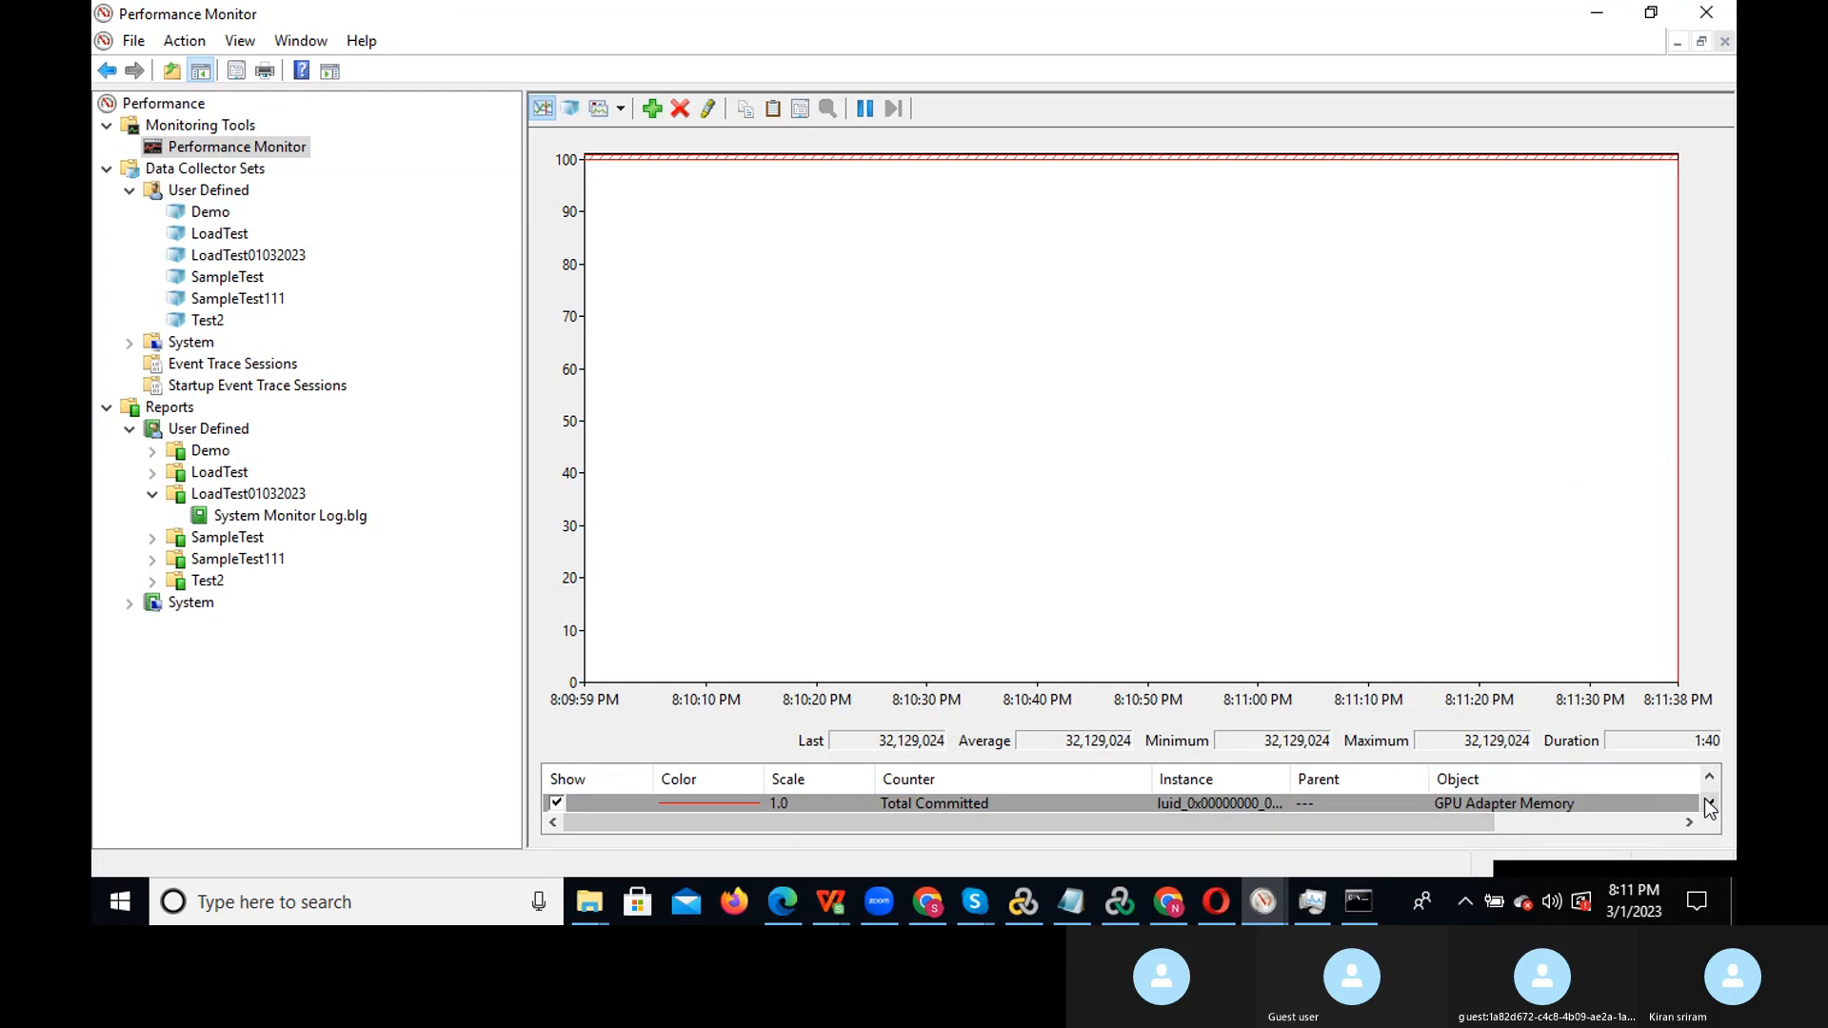
left_click(969, 800)
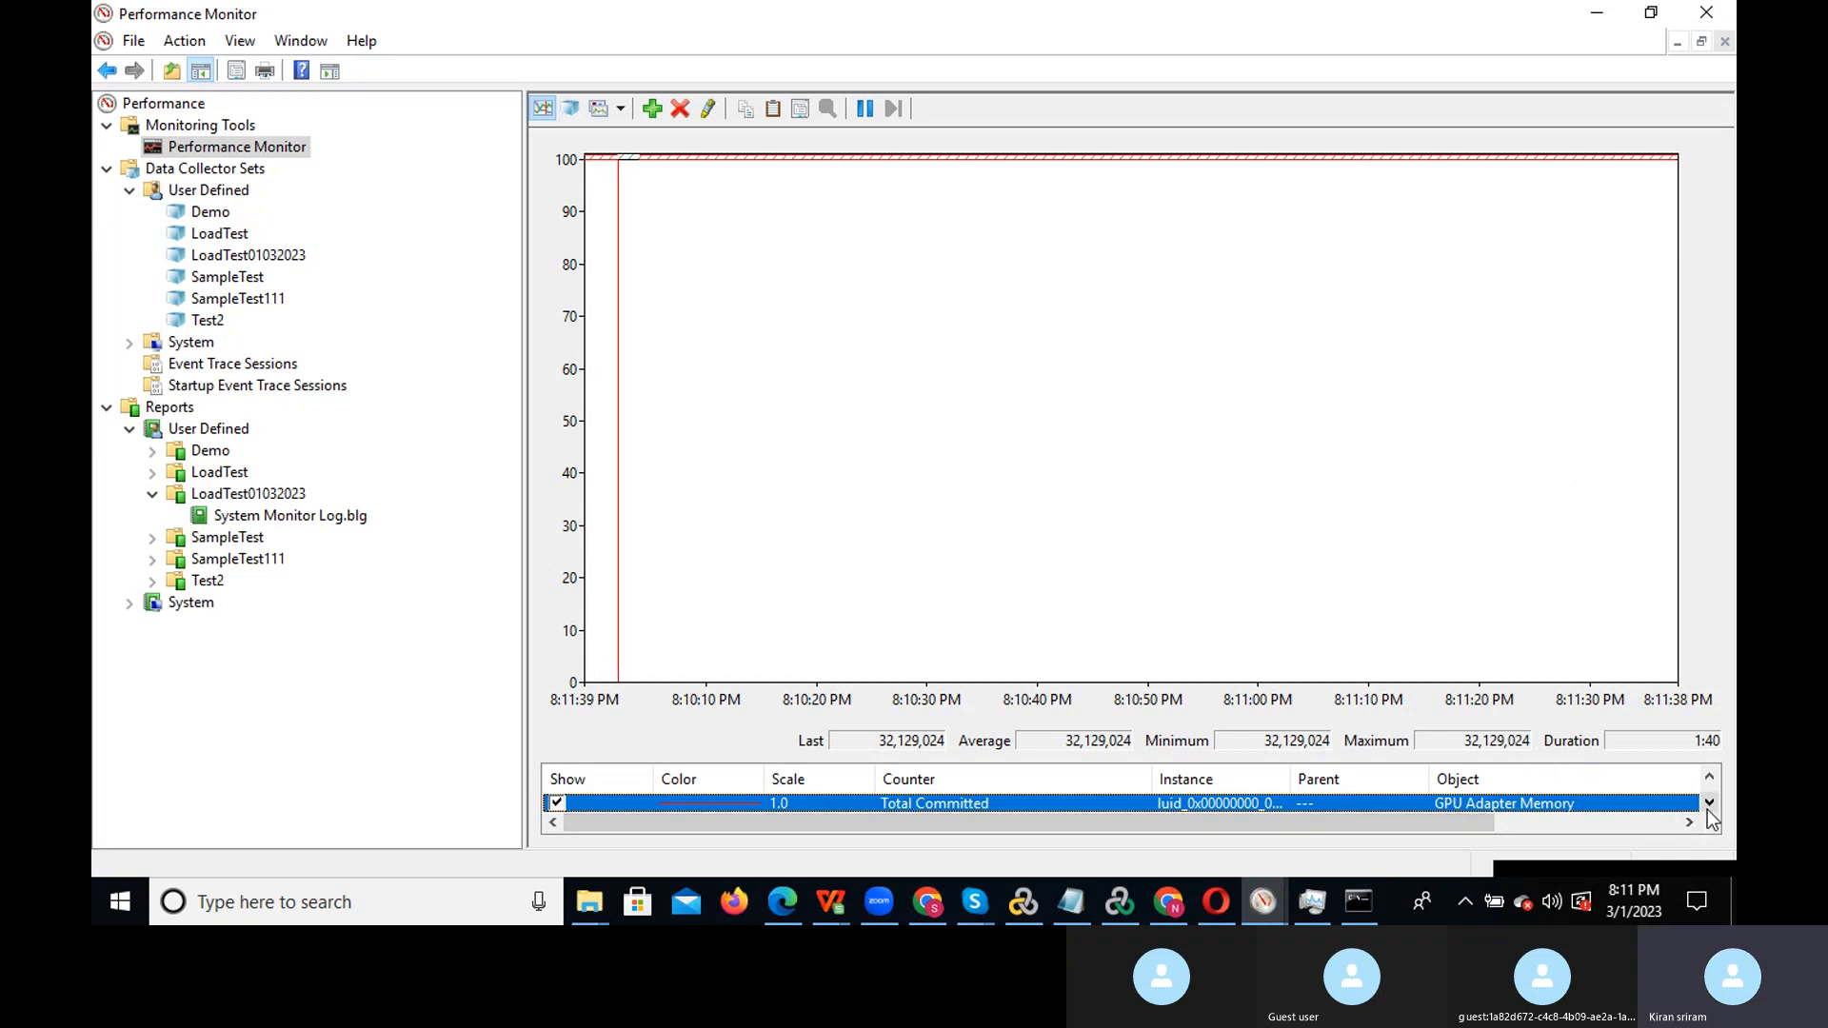
left_click(1709, 779)
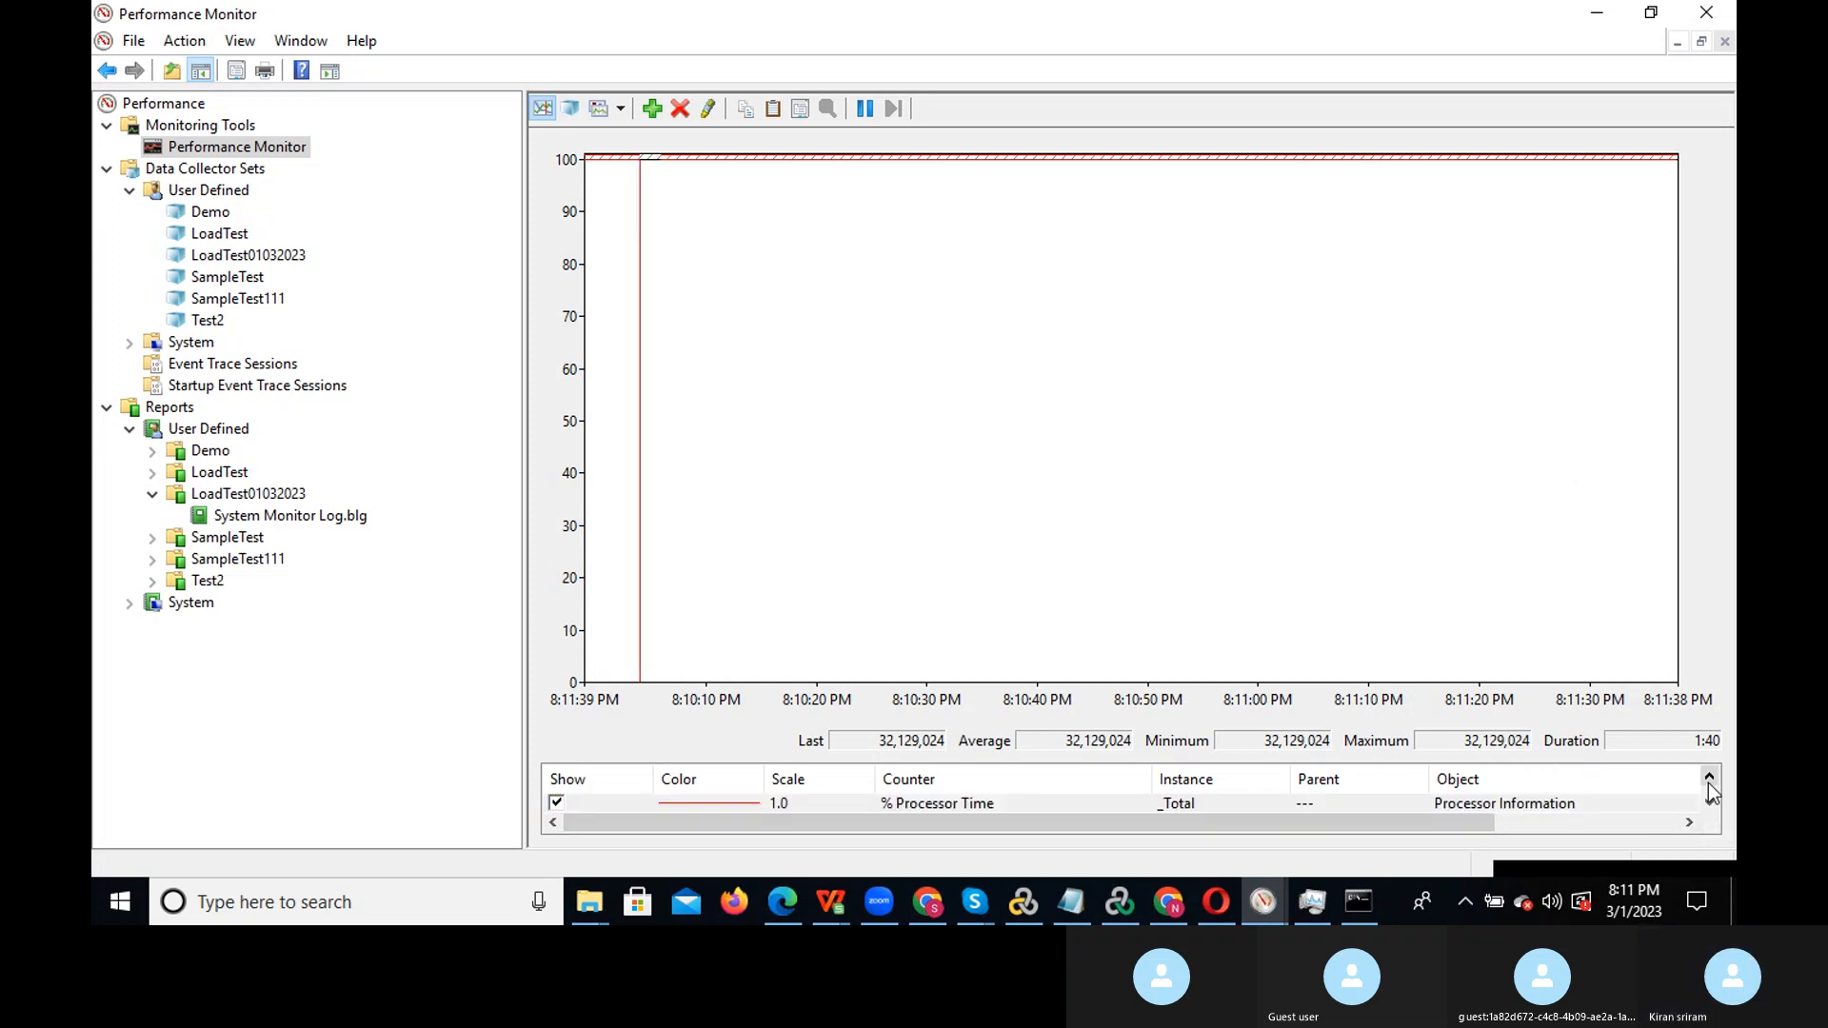
left_click(911, 804)
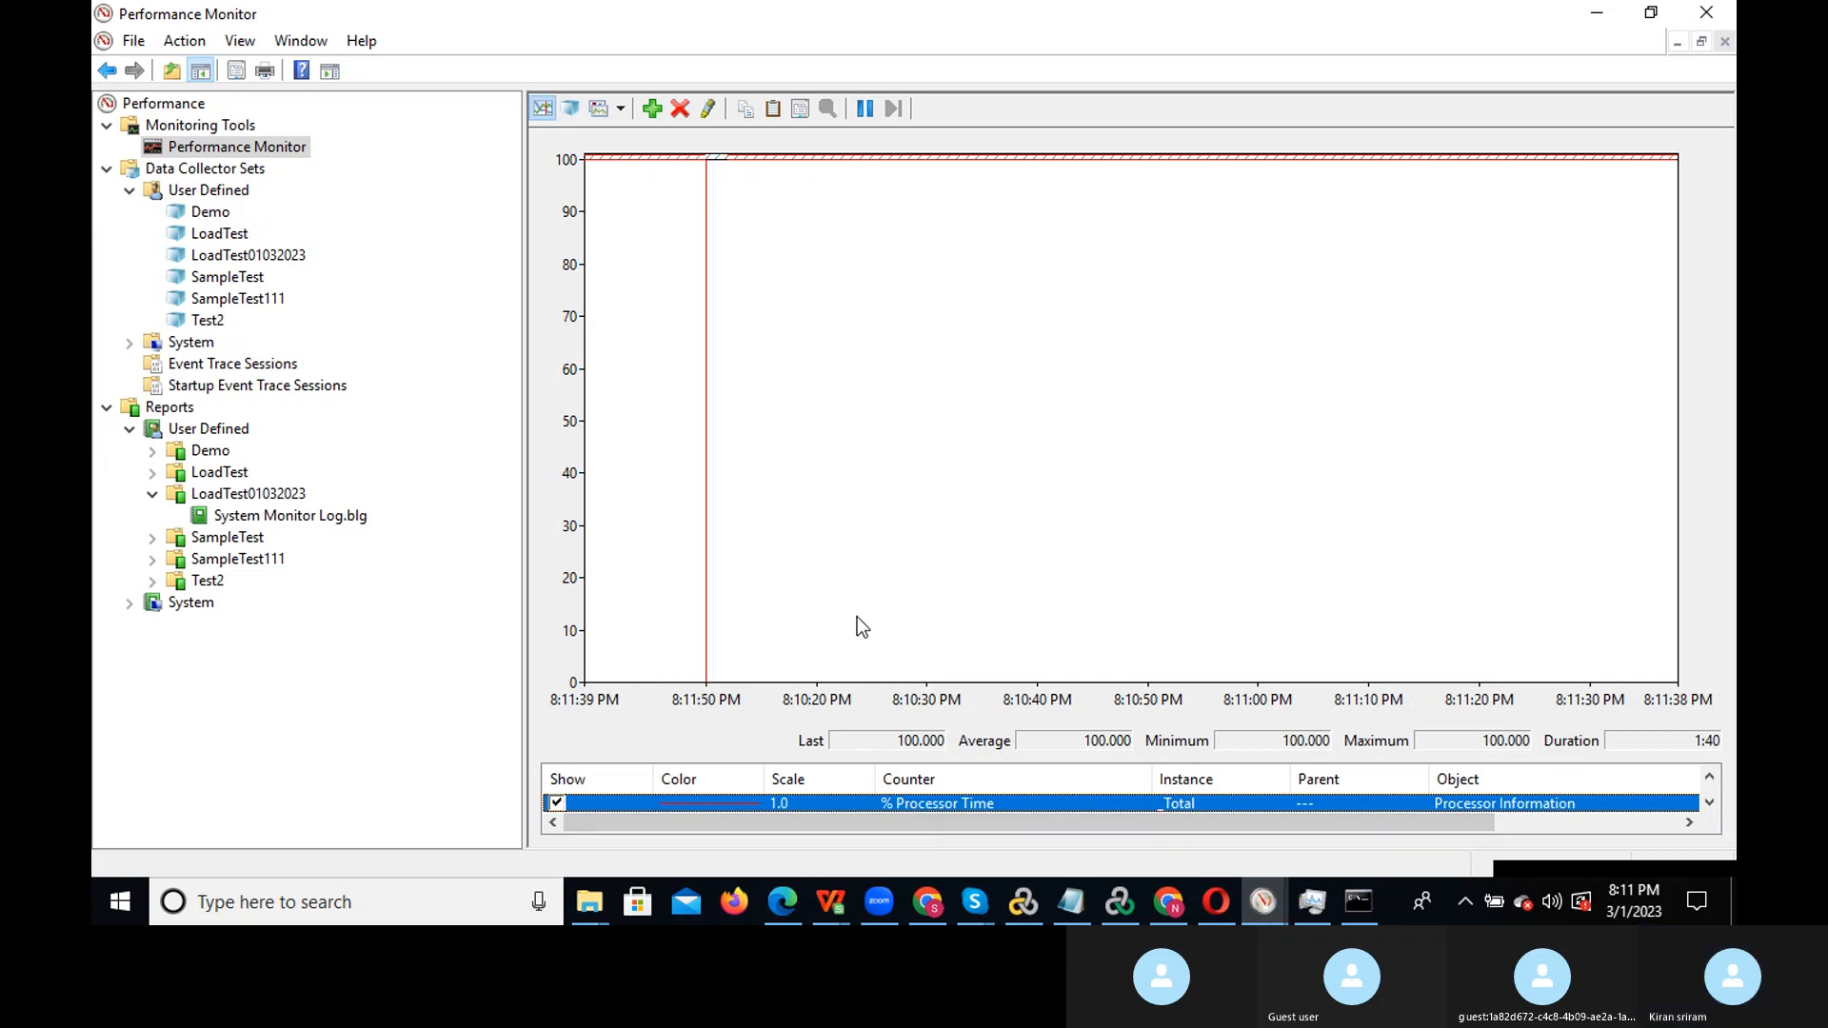
Switch to Task Manager, examine the machine's CPU performance, and minimize it
left_click(1328, 900)
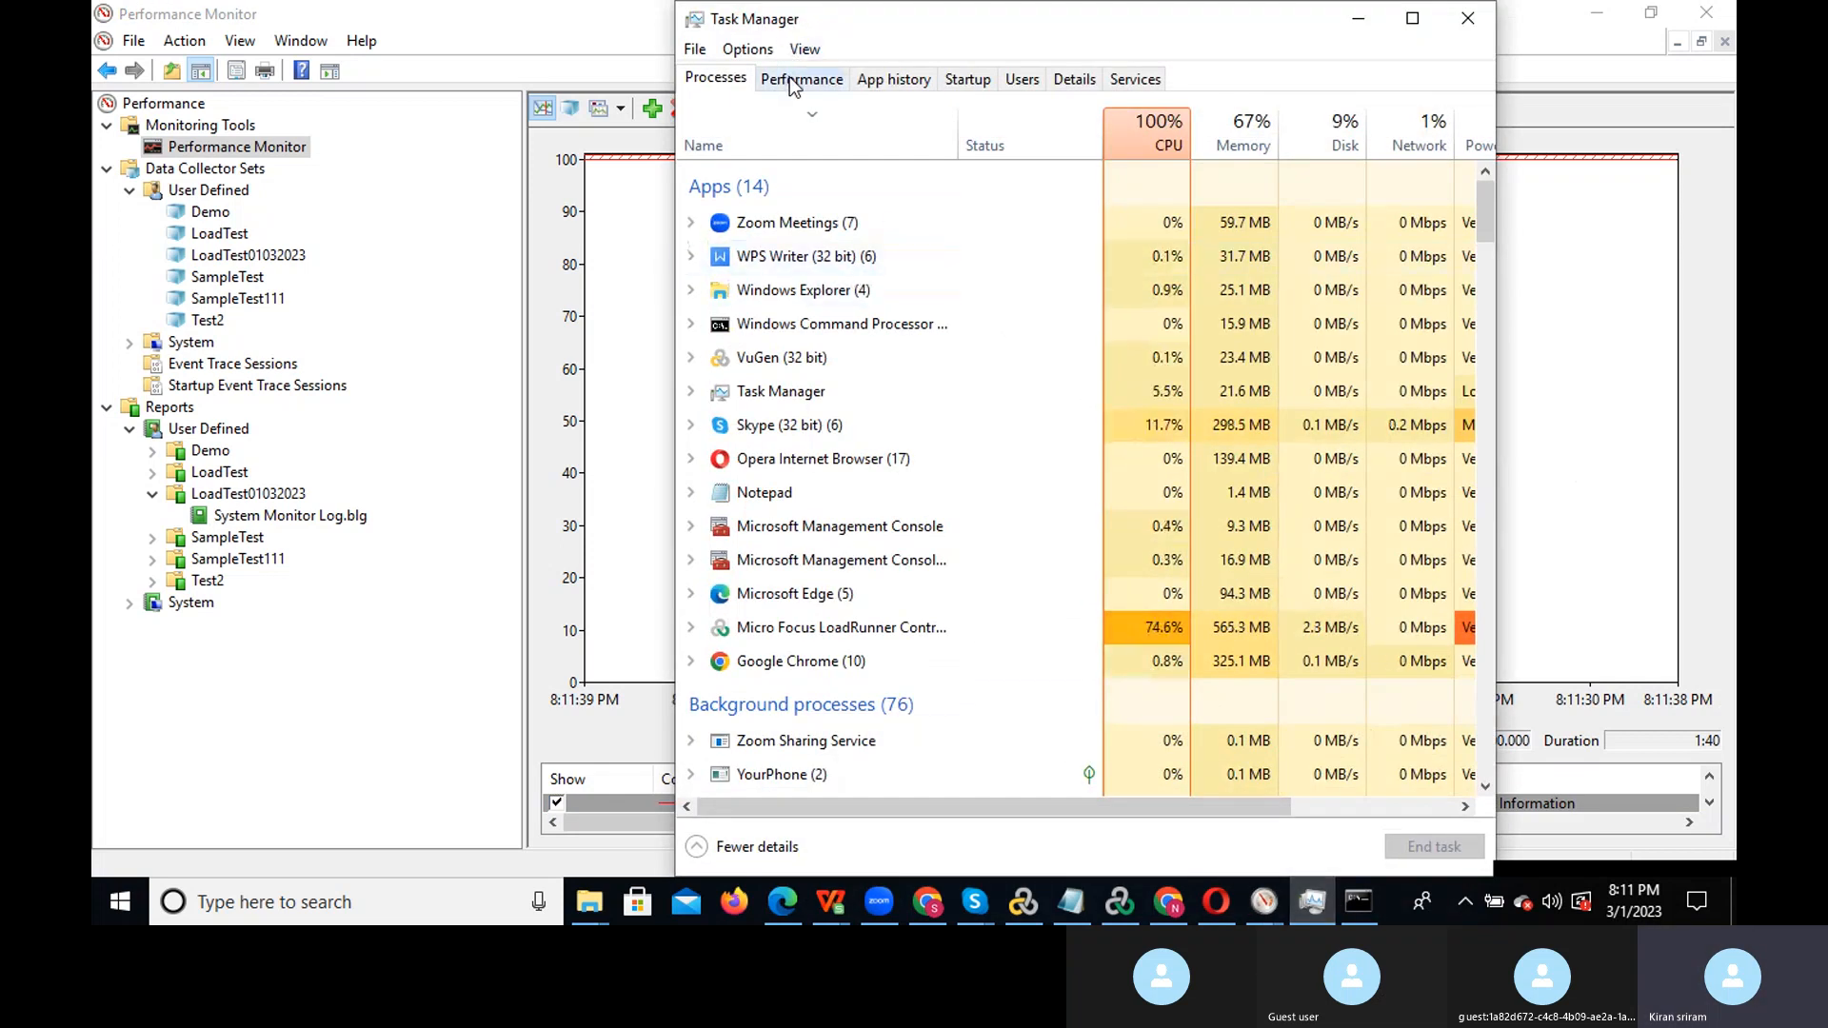
left_click(802, 79)
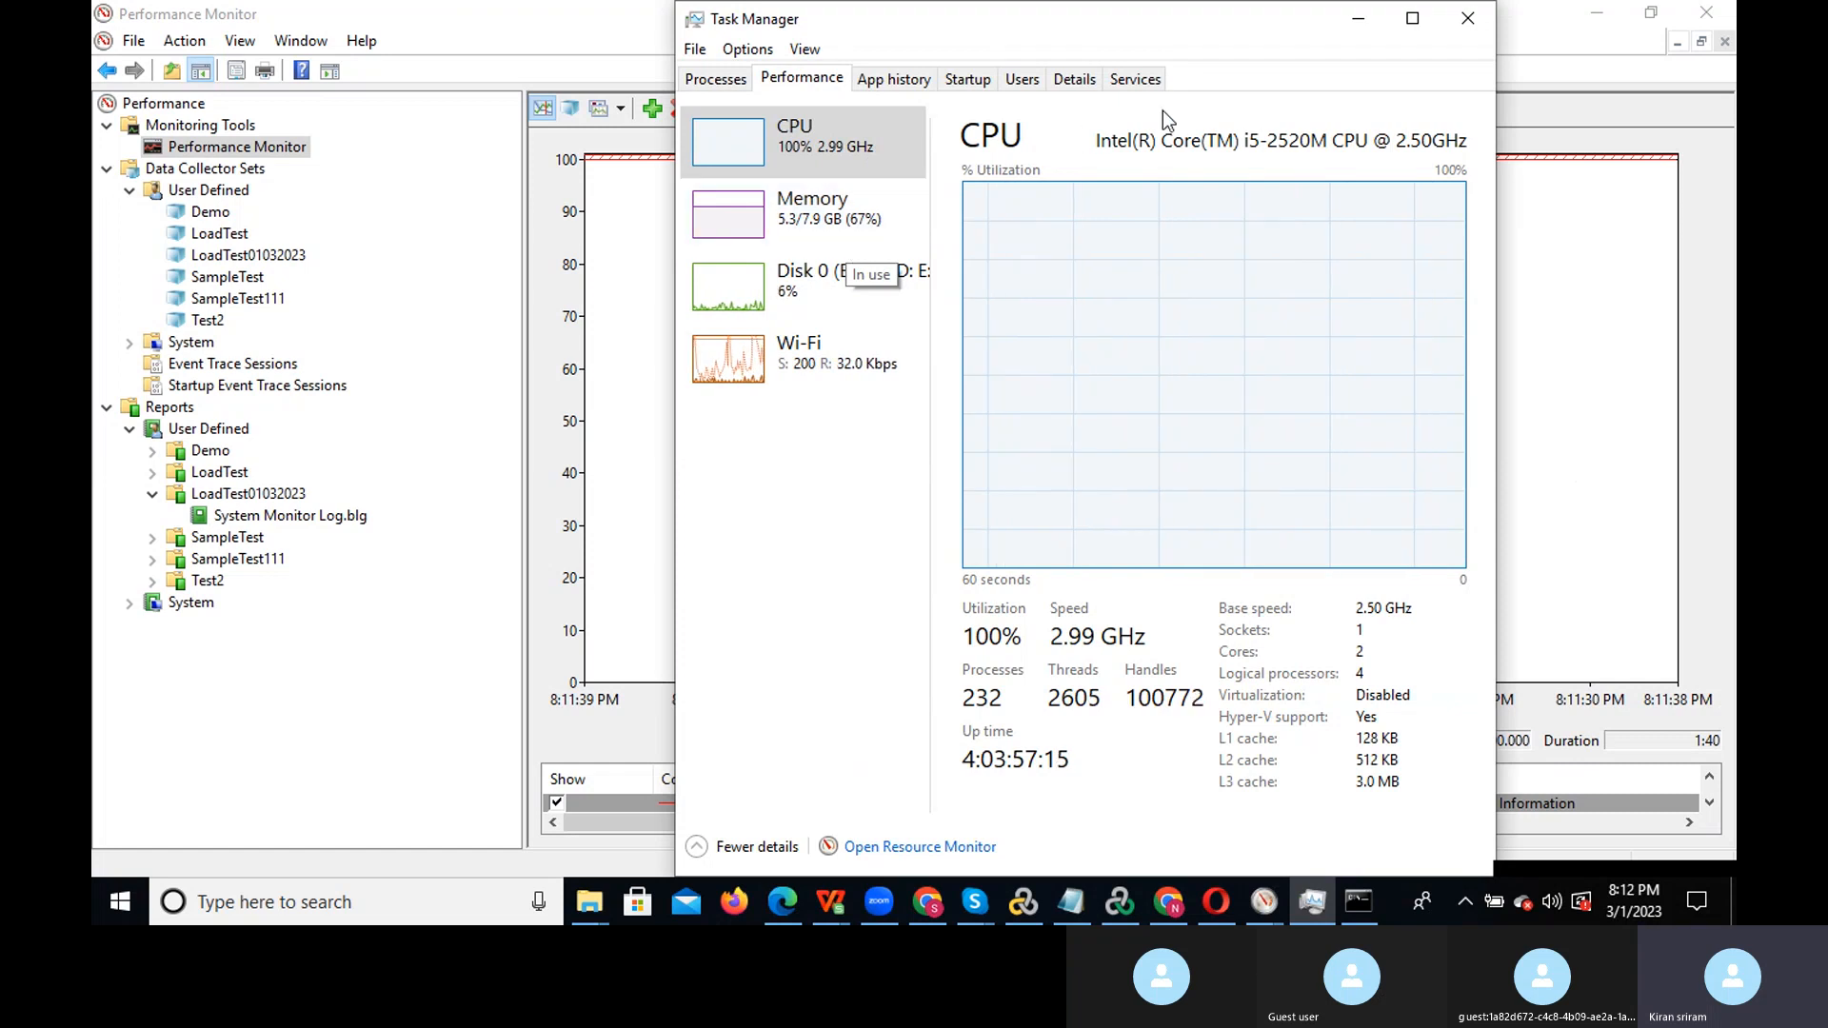
left_click(1358, 18)
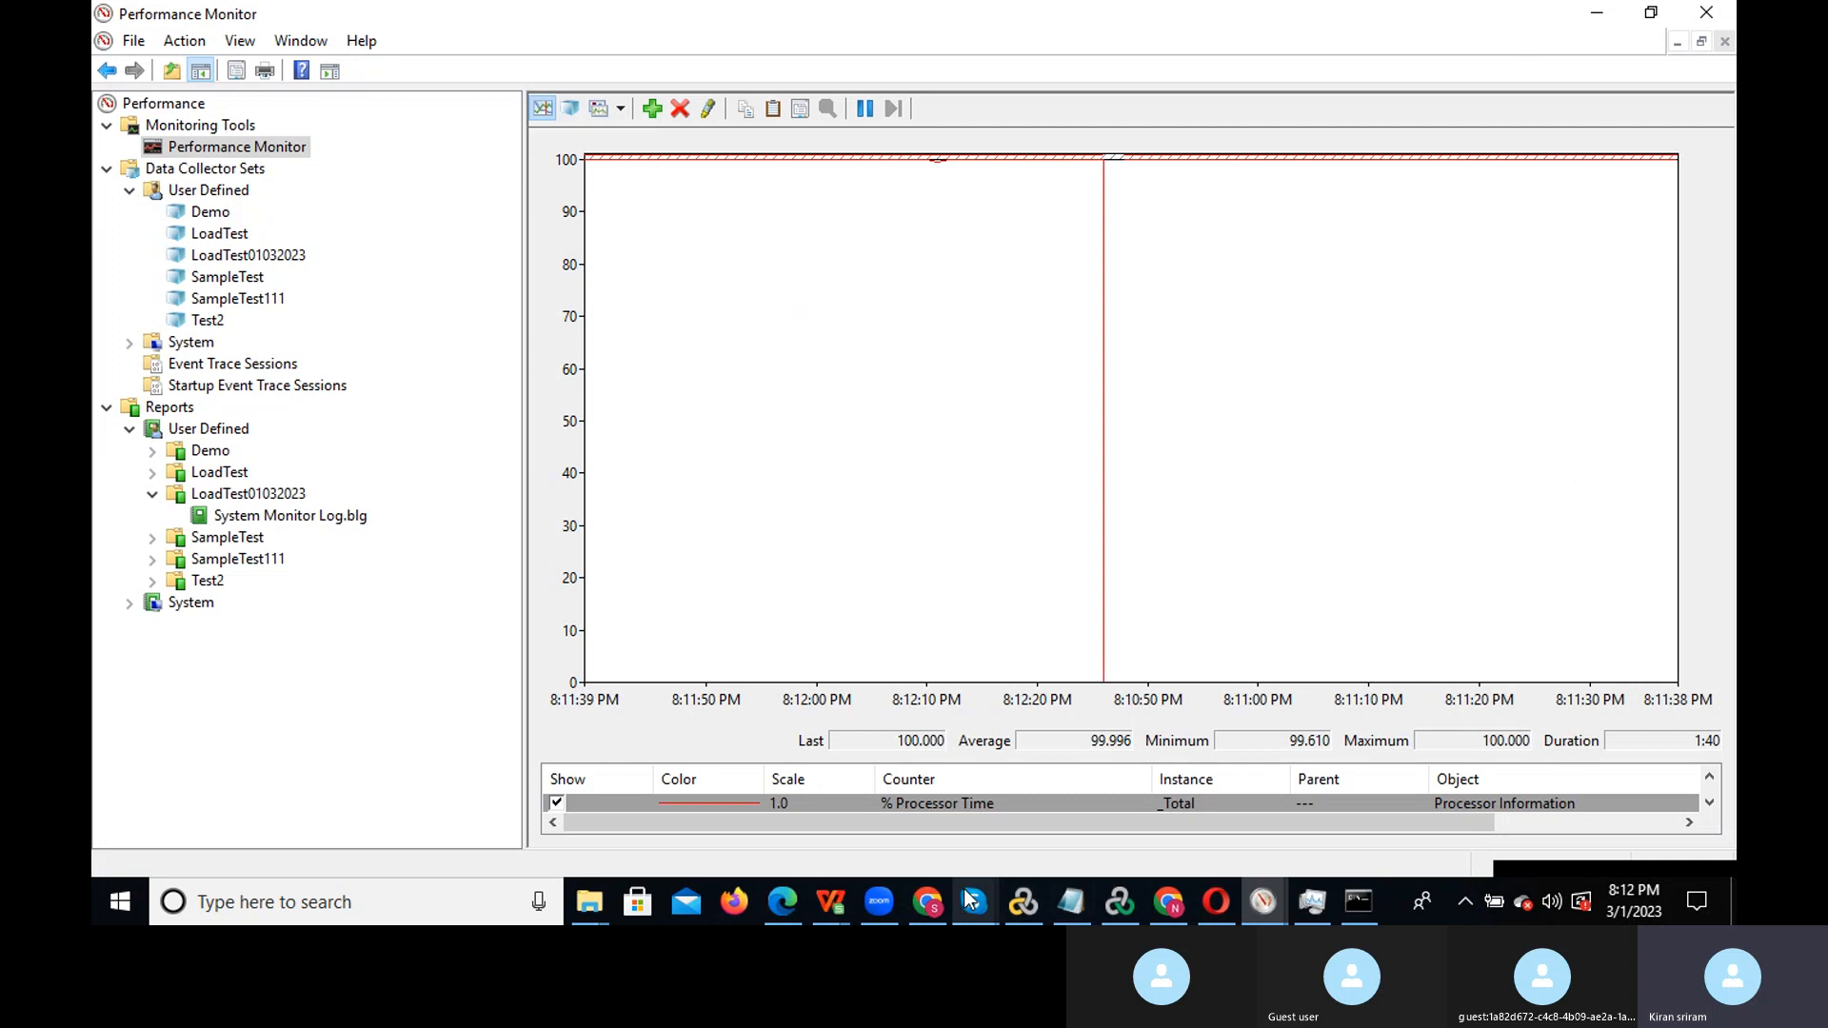
Switch back to LoadRunner Controller and review the group schedule in the scenario design
mouse_move(1123, 897)
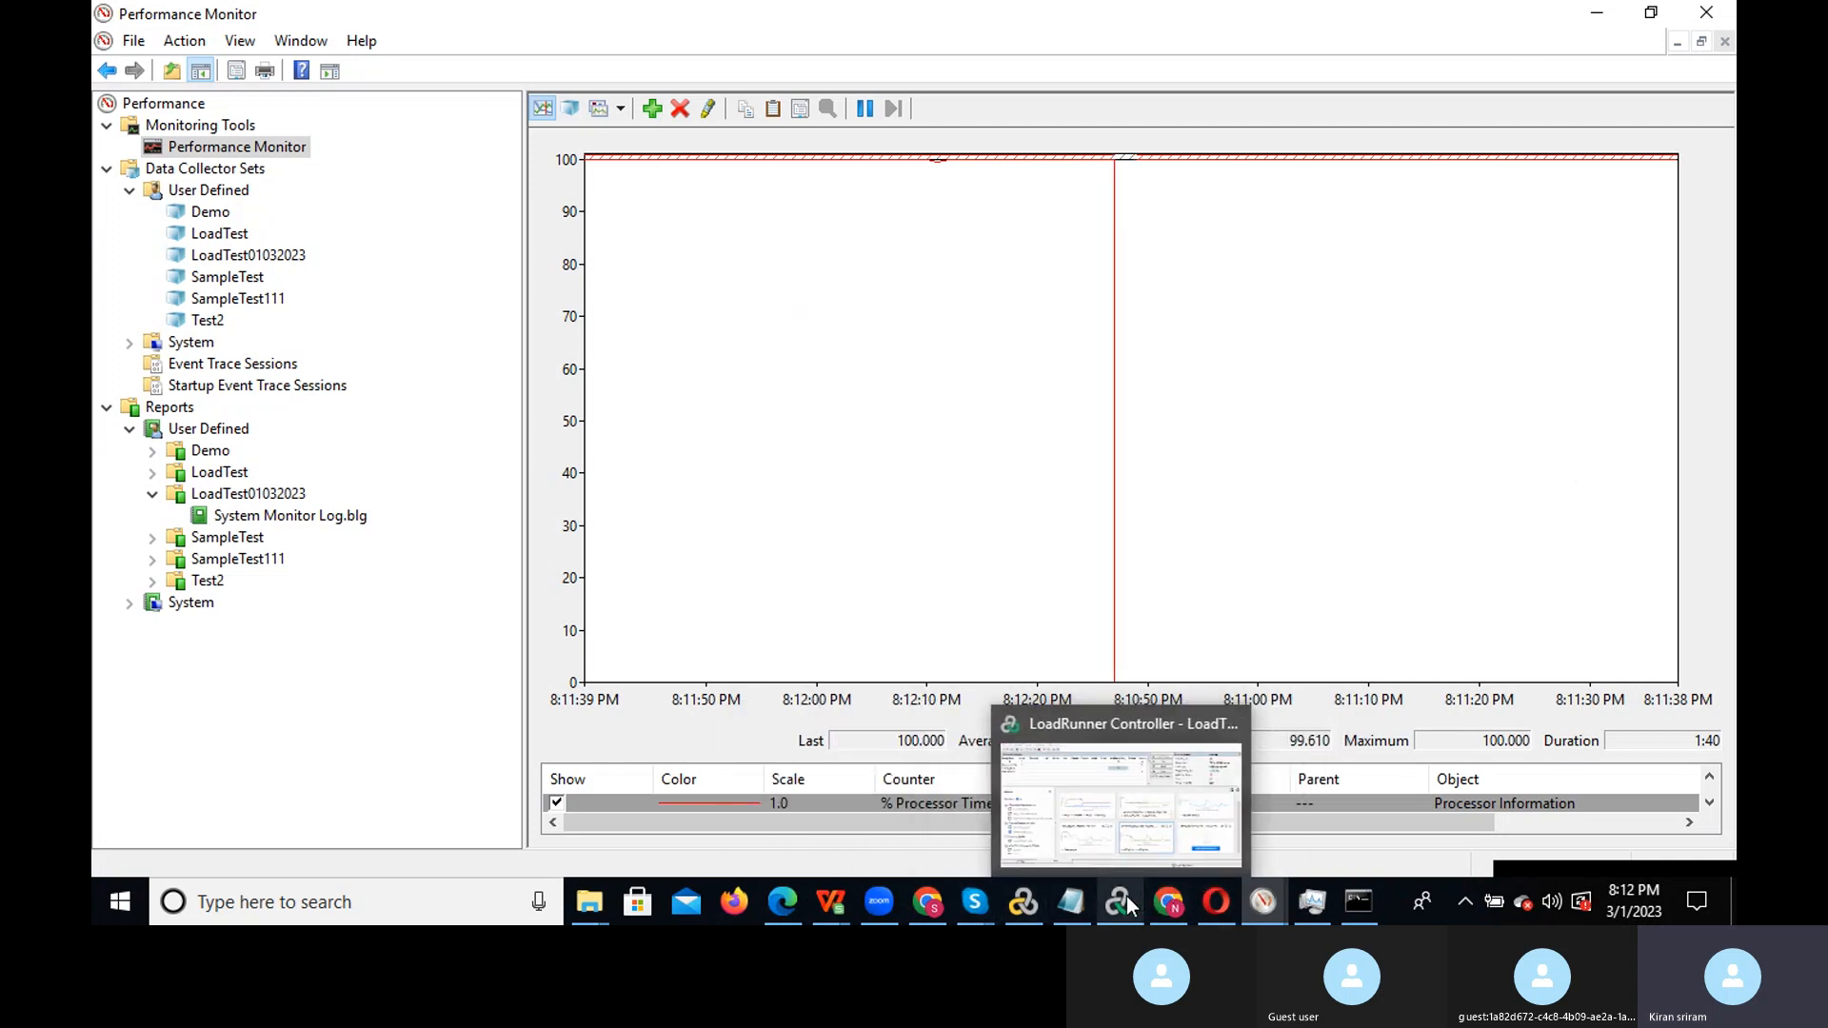
left_click(1141, 814)
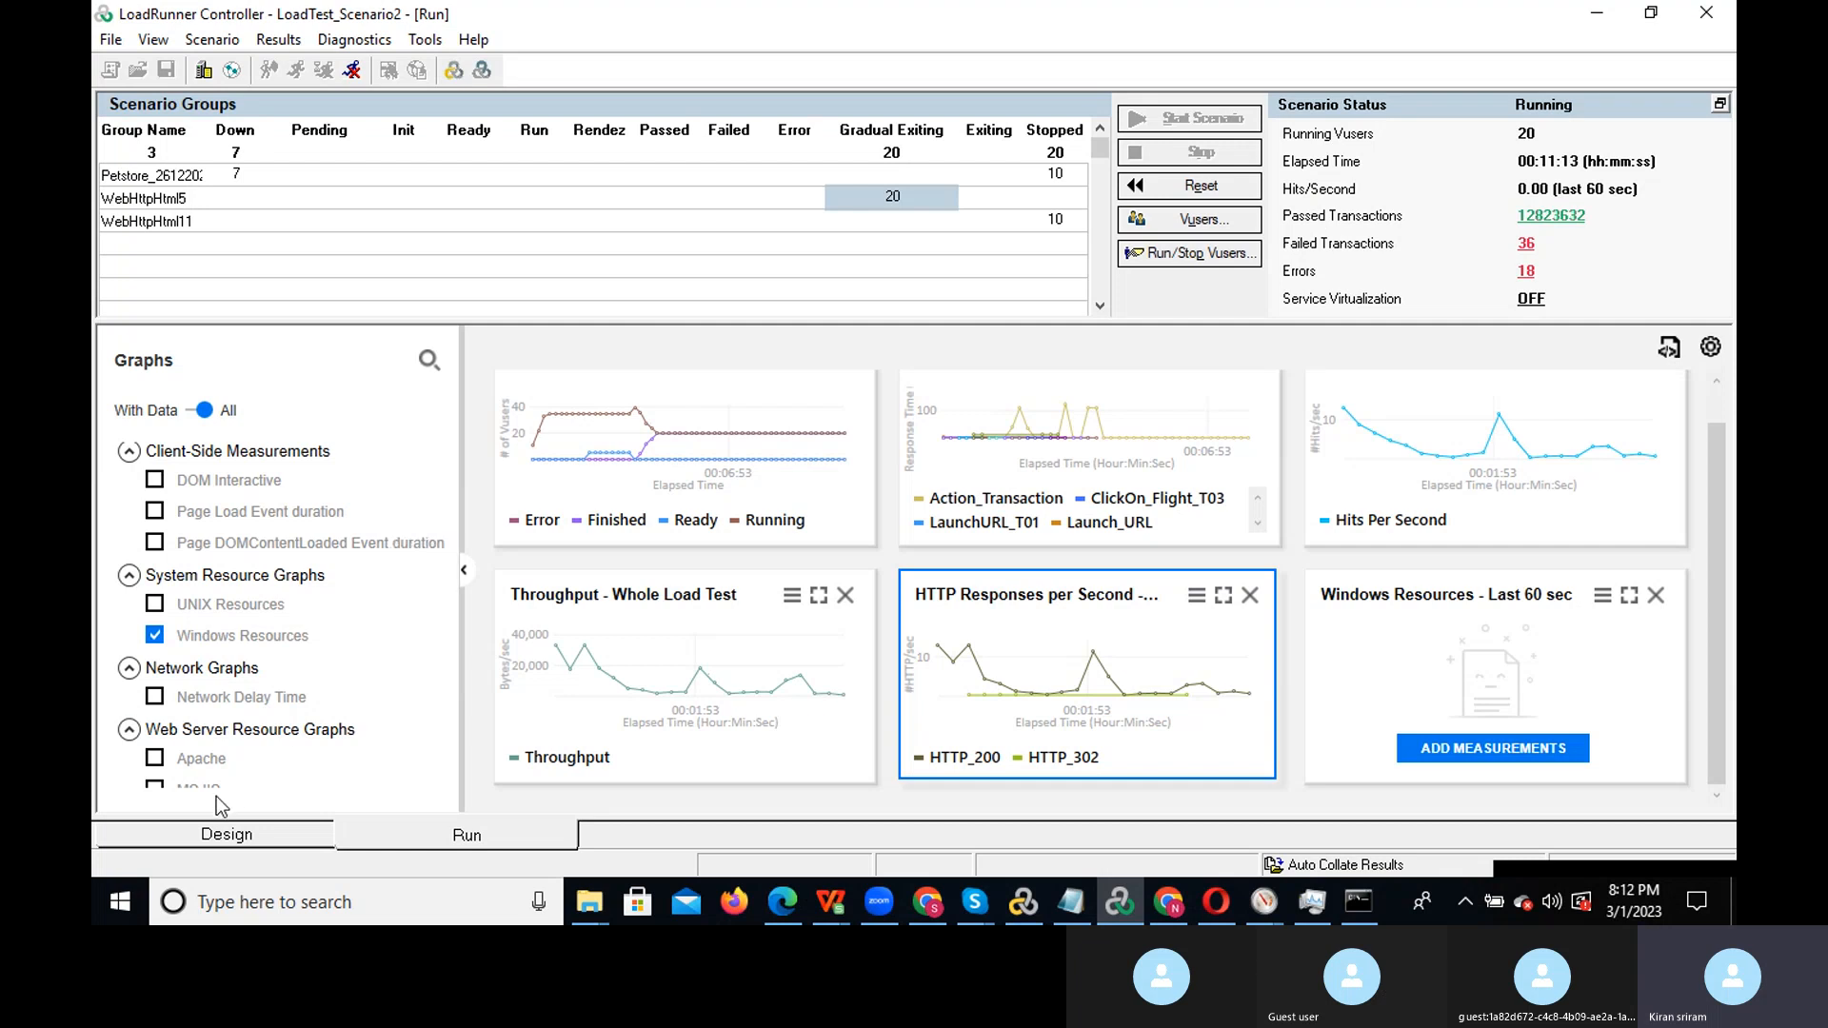
left_click(225, 835)
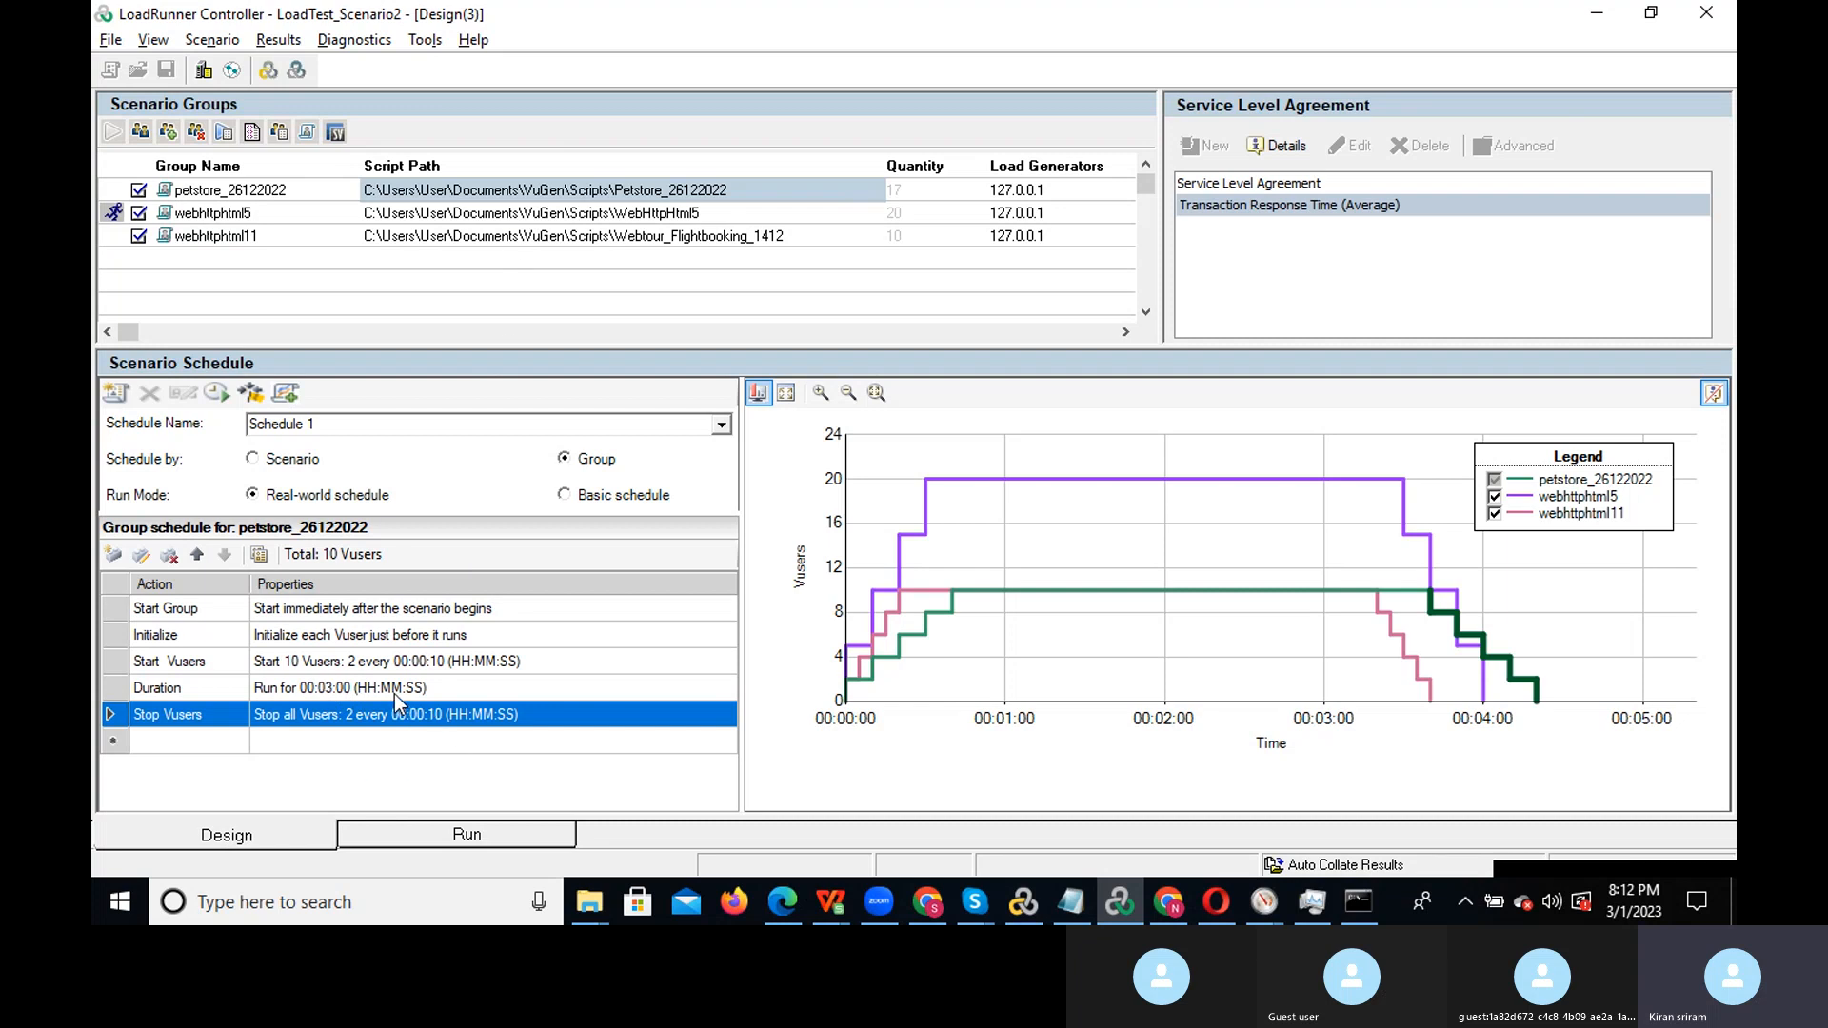
Return to the scenario run and stop the Vusers of petstore_26122022, webhttphtml5 and webhttphtml11, repeating the stop with webhttphtml5 selected
left_click(413, 832)
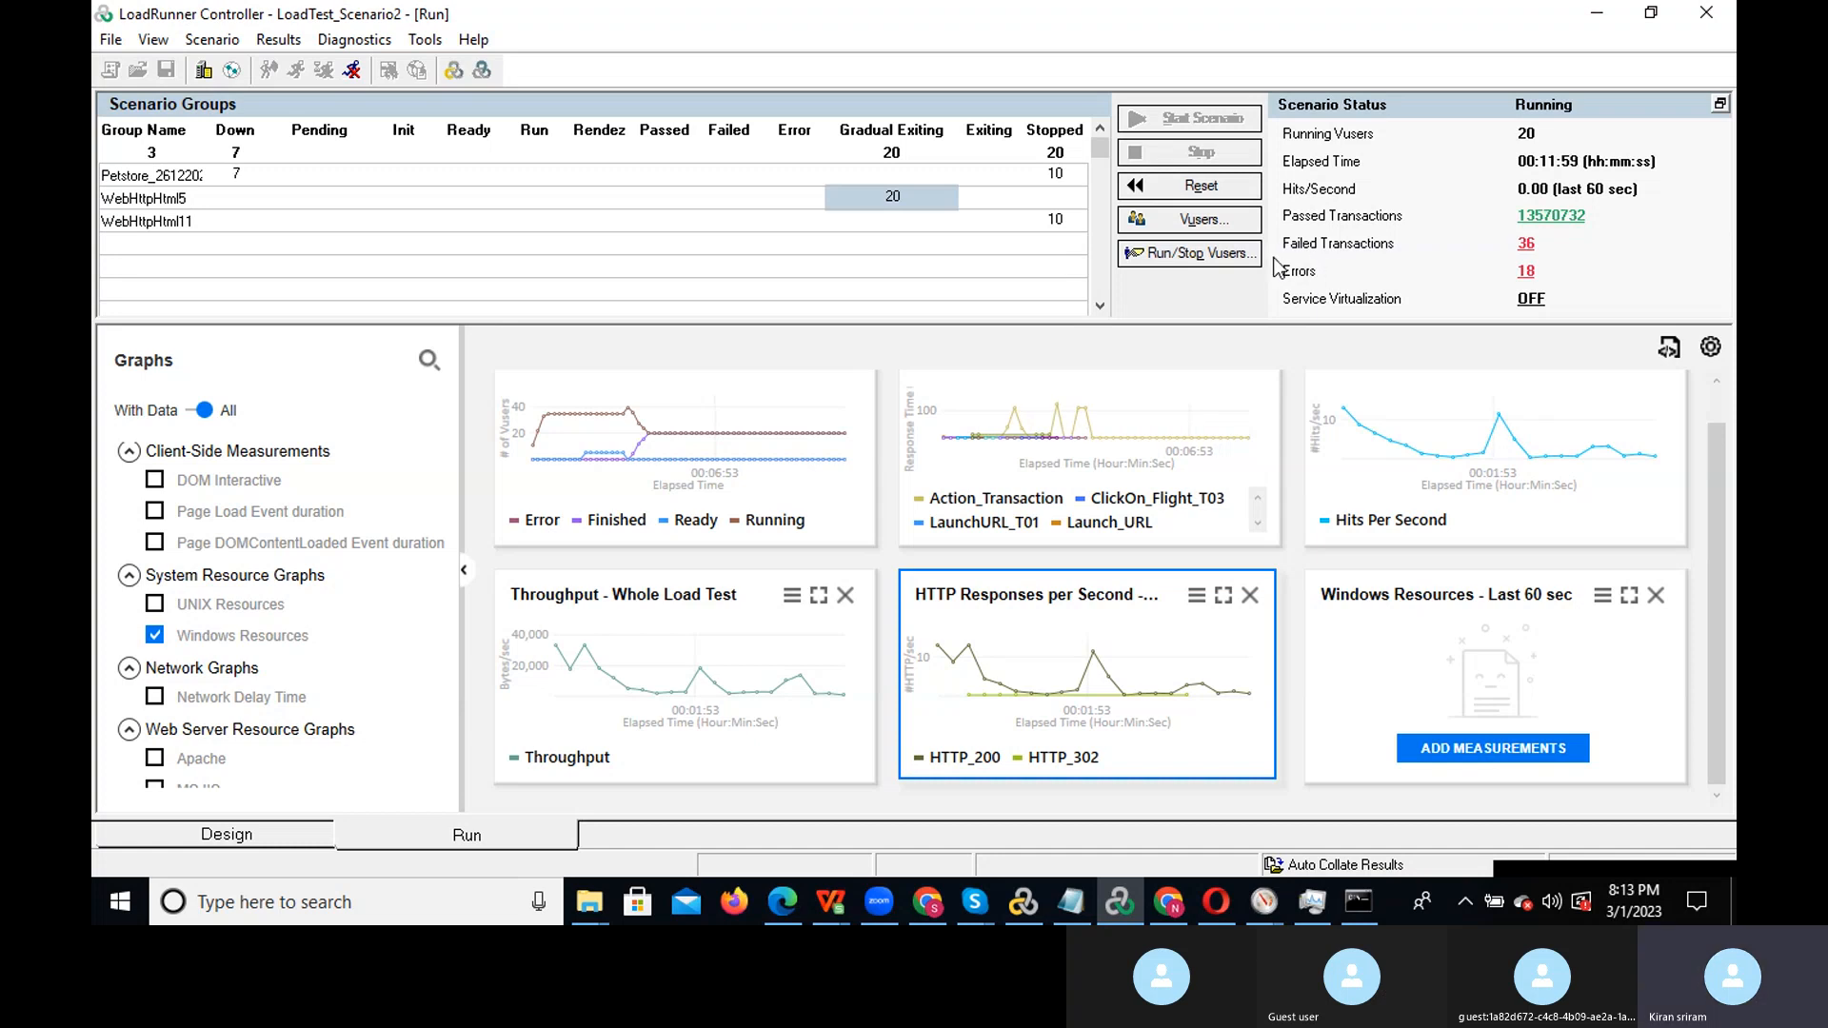
left_click(1197, 253)
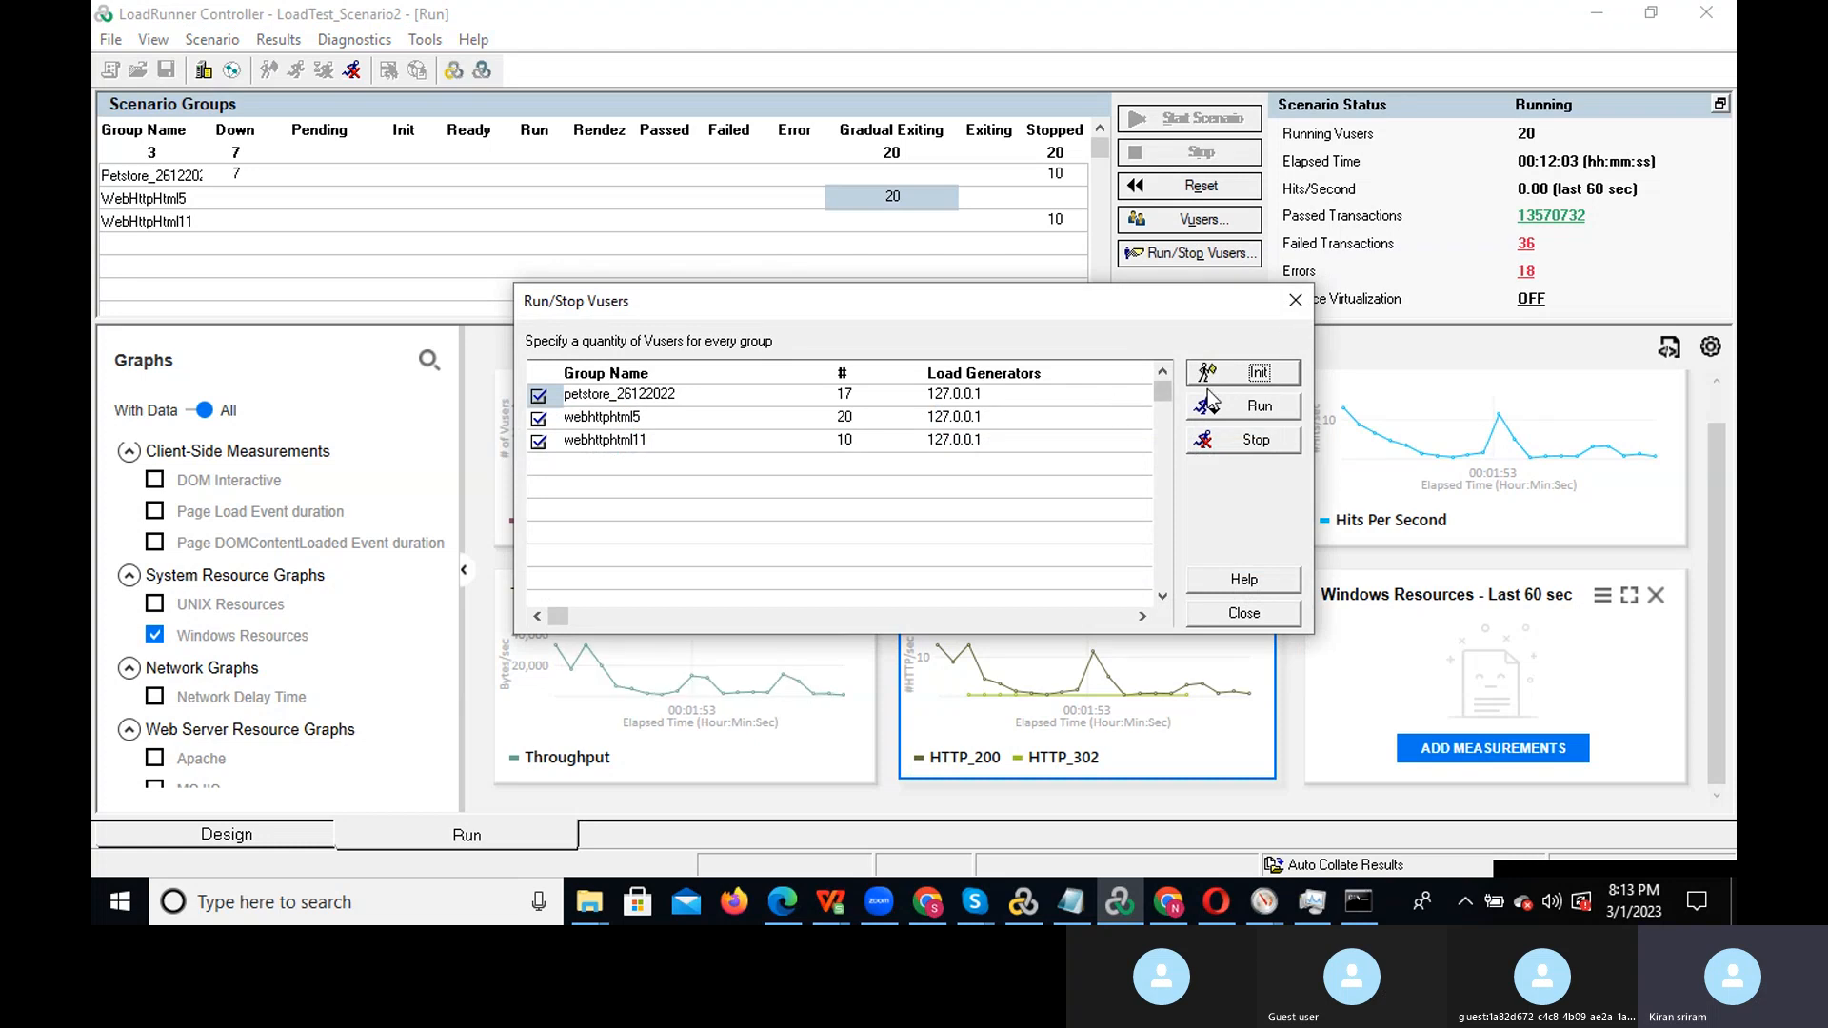
left_click(1248, 444)
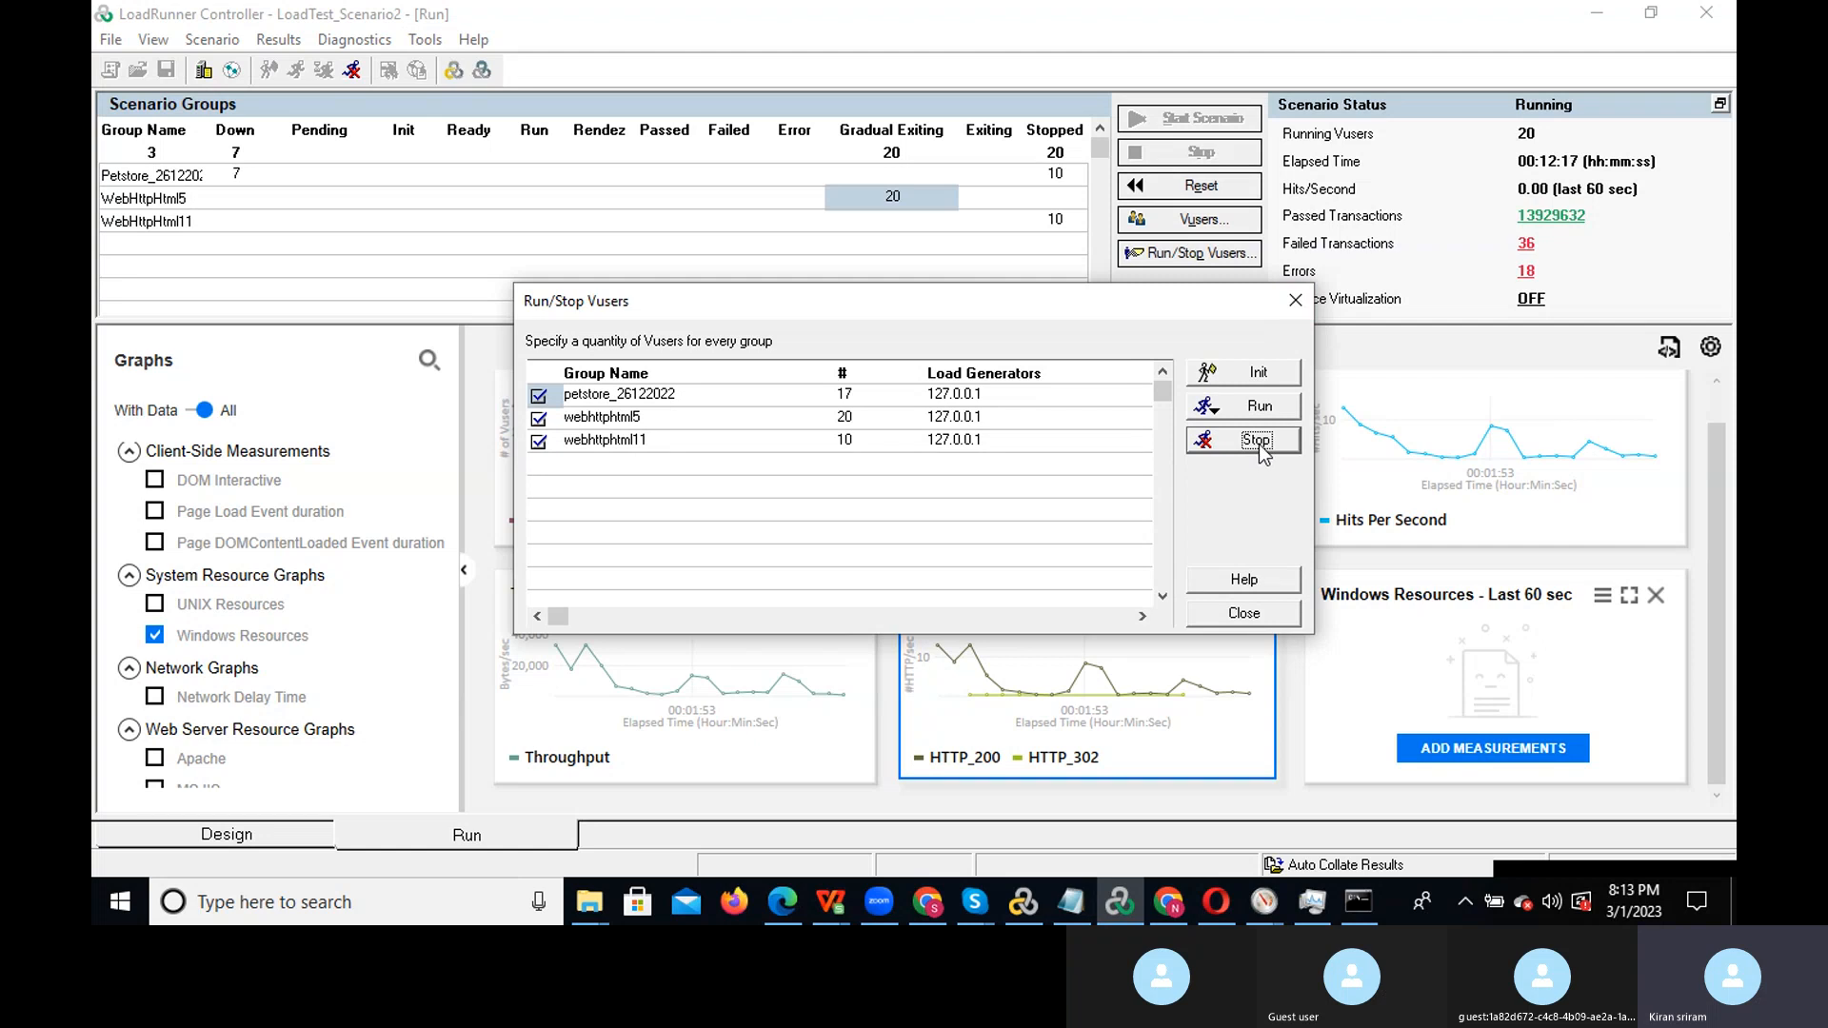
left_click(653, 422)
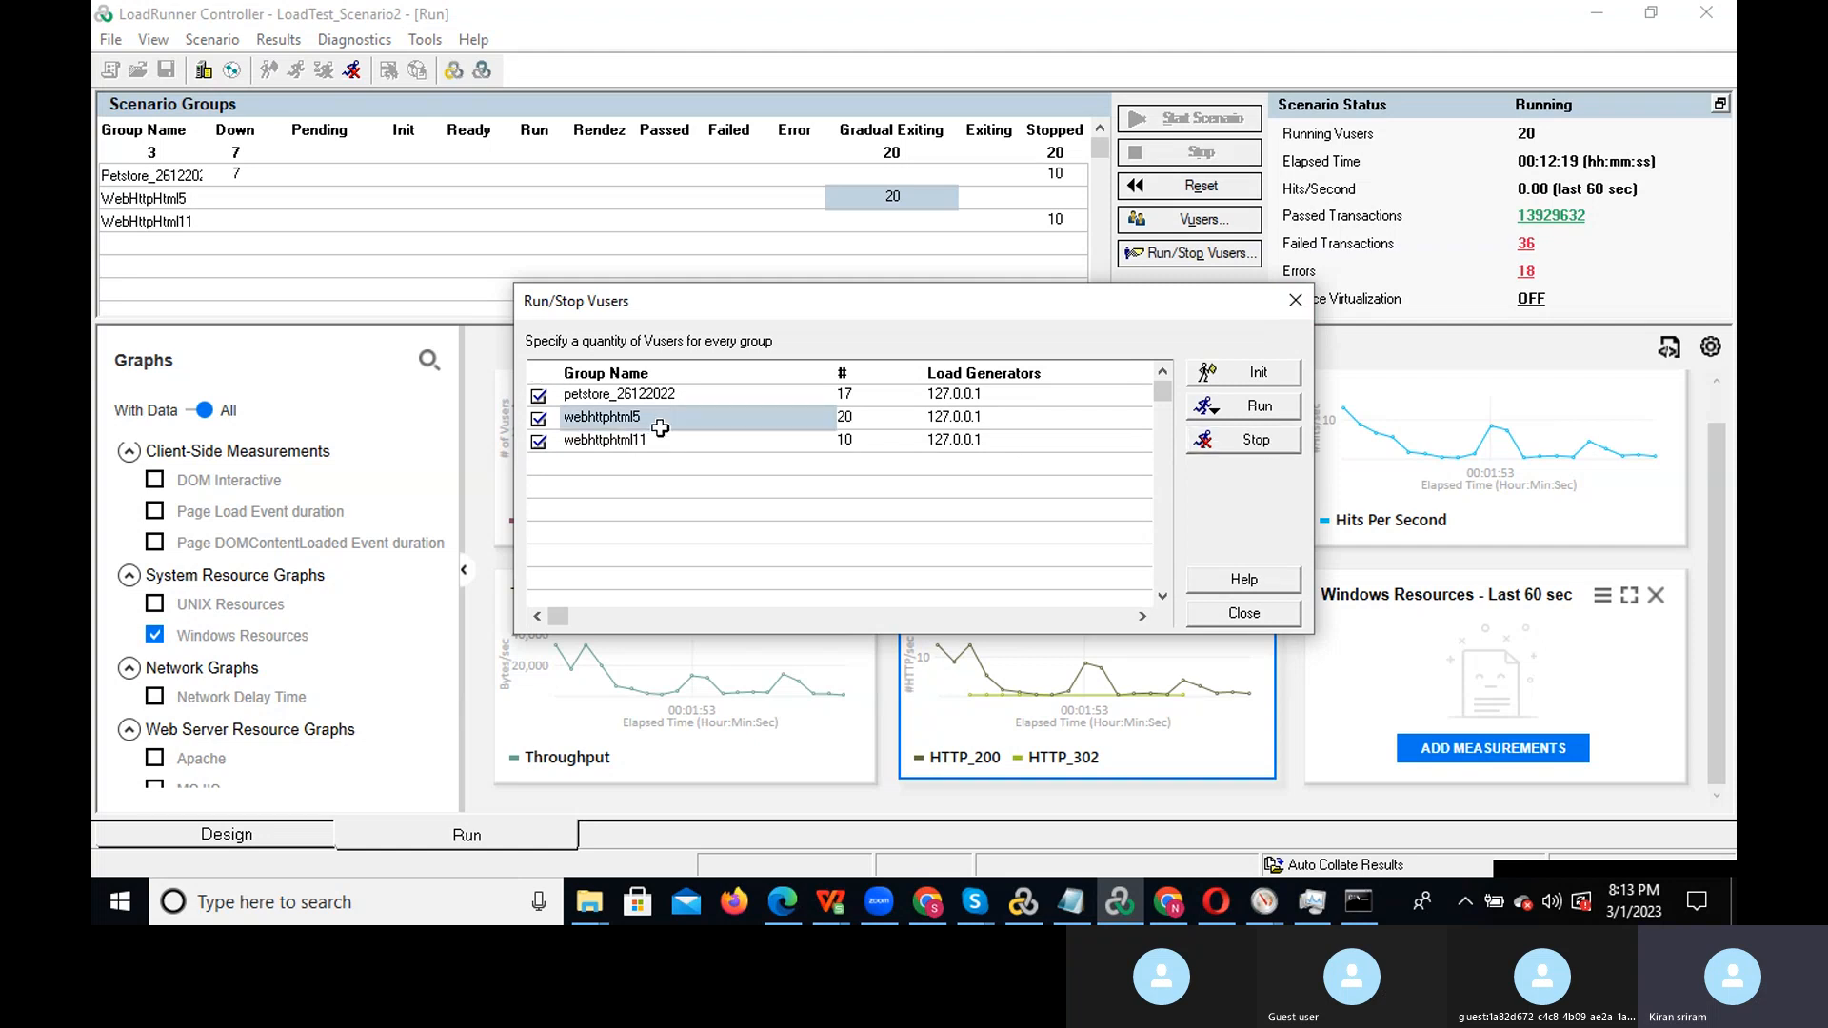
left_click(1233, 443)
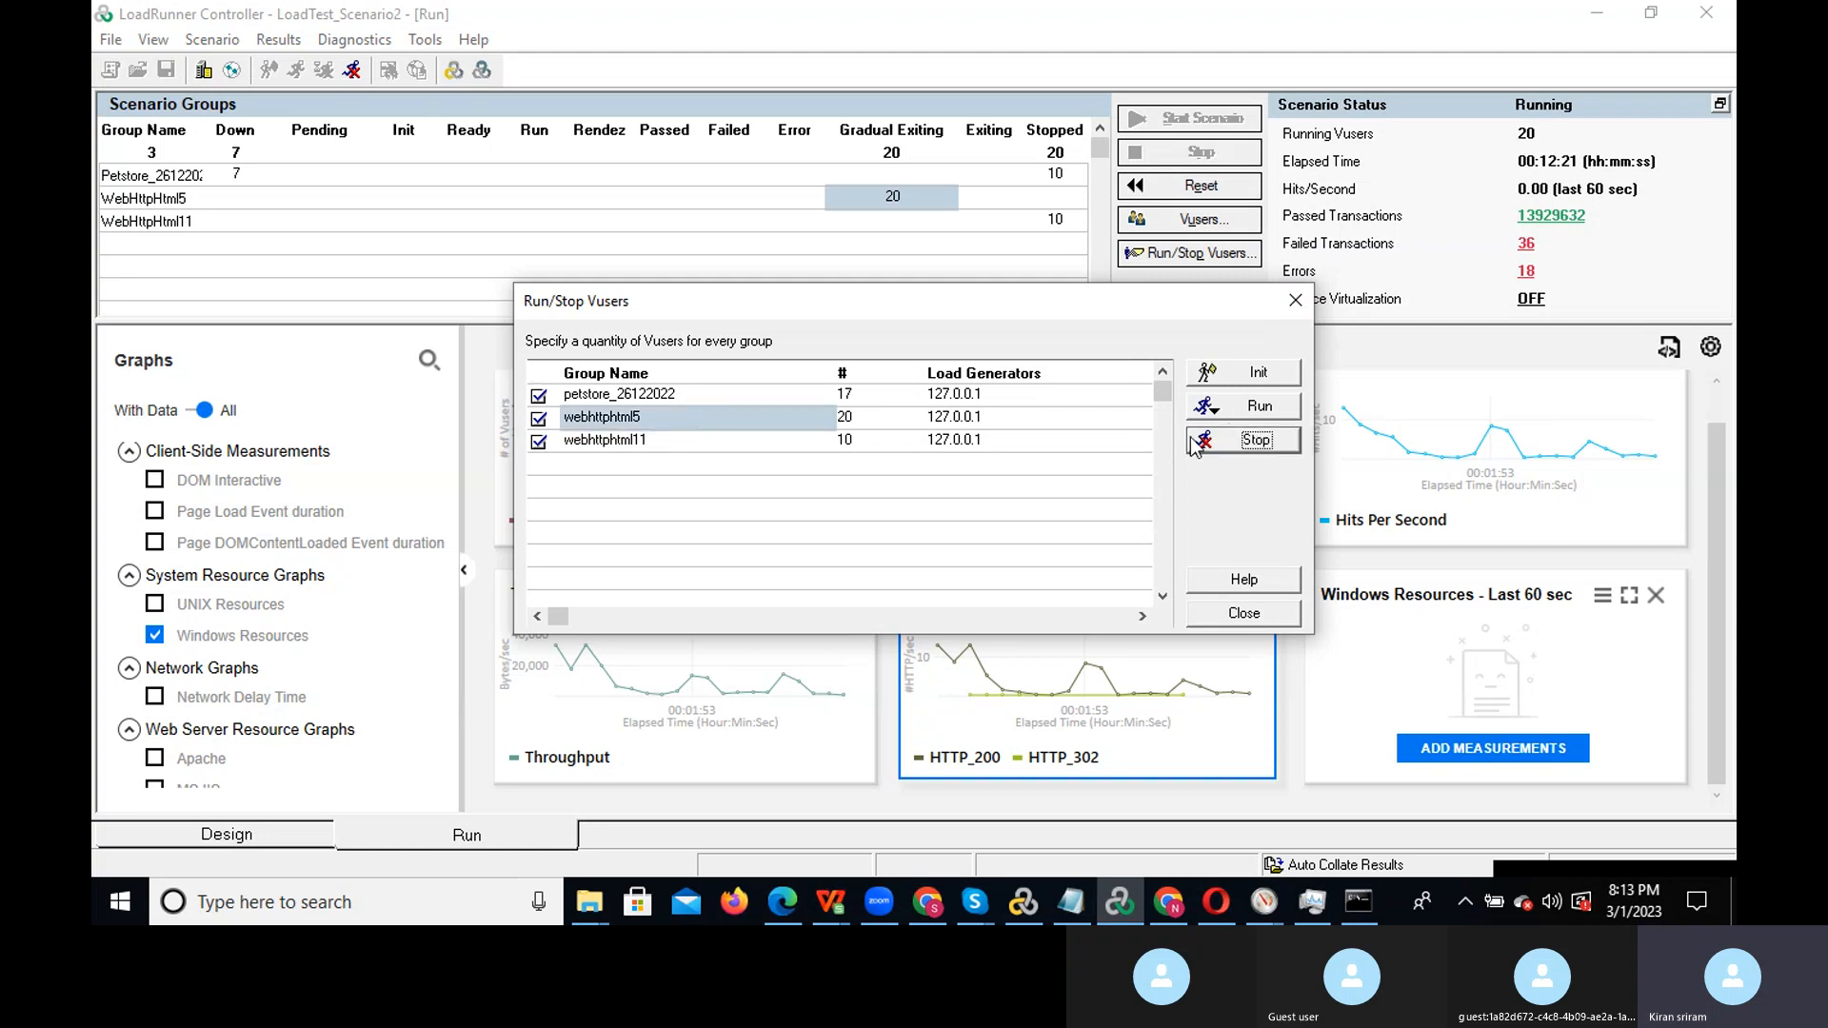
Stop the Vusers again with group webhttphtml11 selected, then recheck the Run/Stop Vusers quantities and close them
left_click(675, 444)
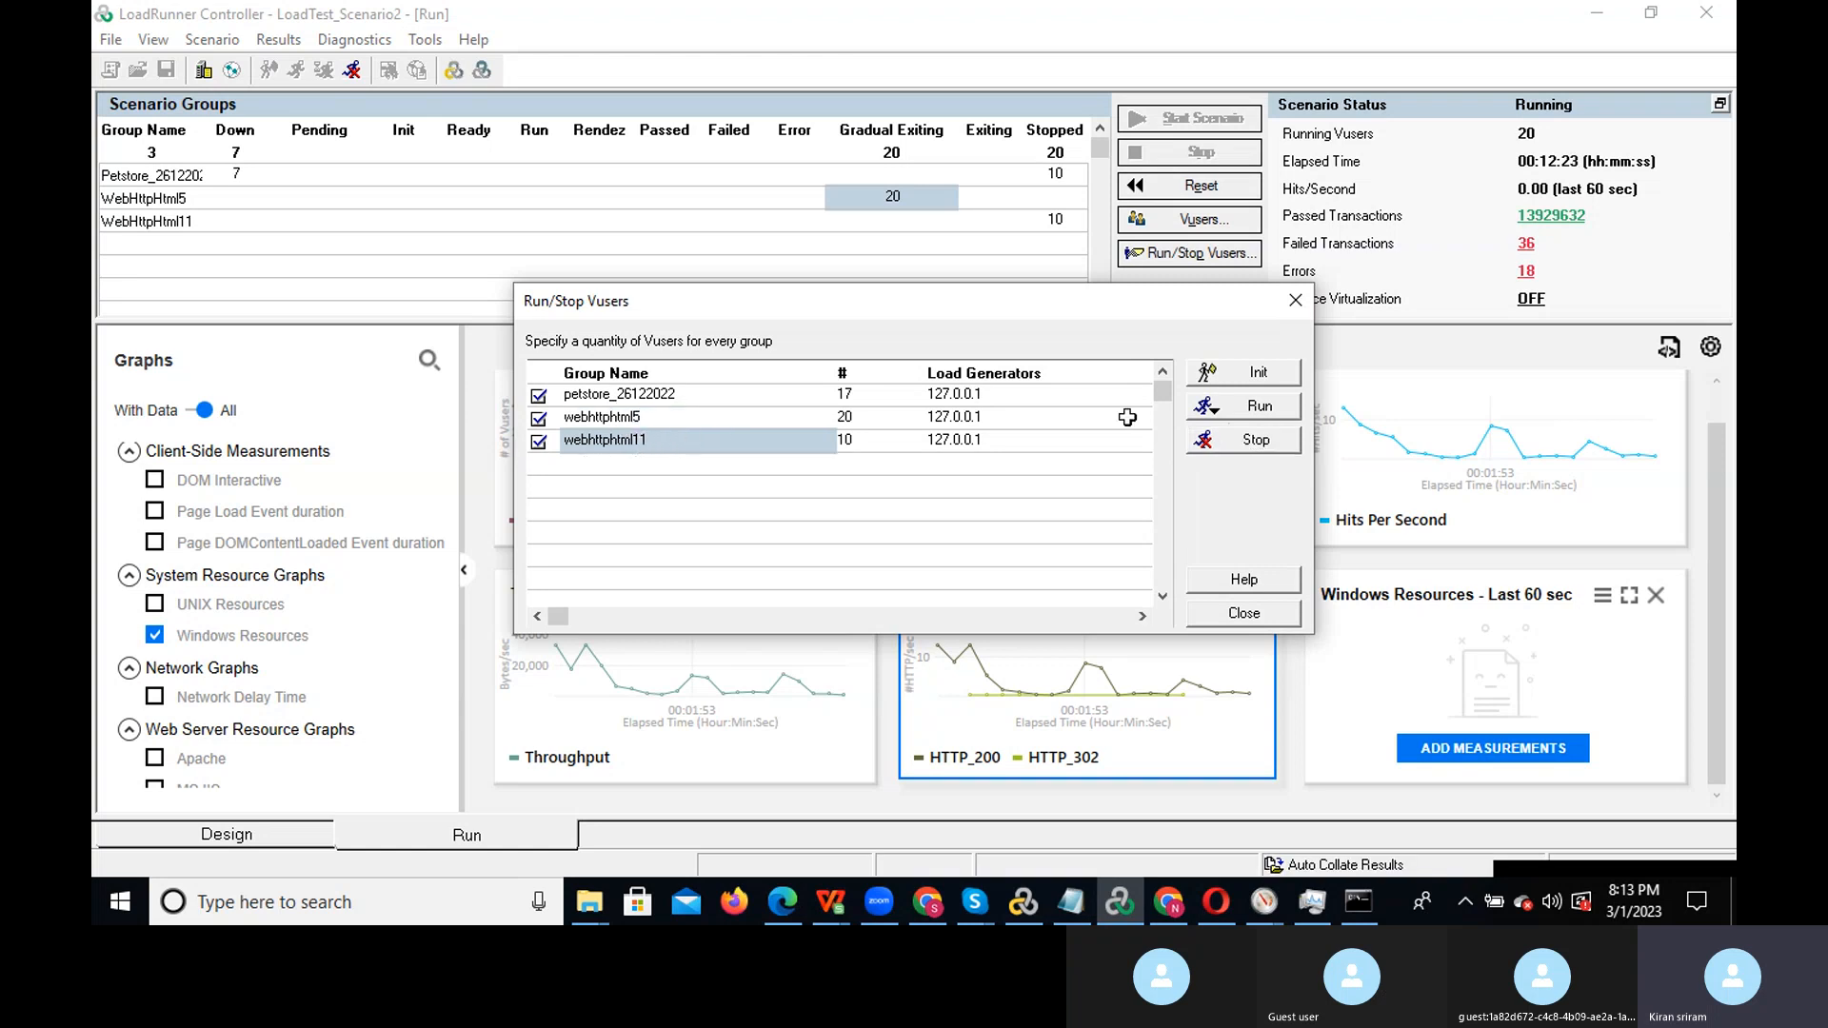
left_click(1253, 447)
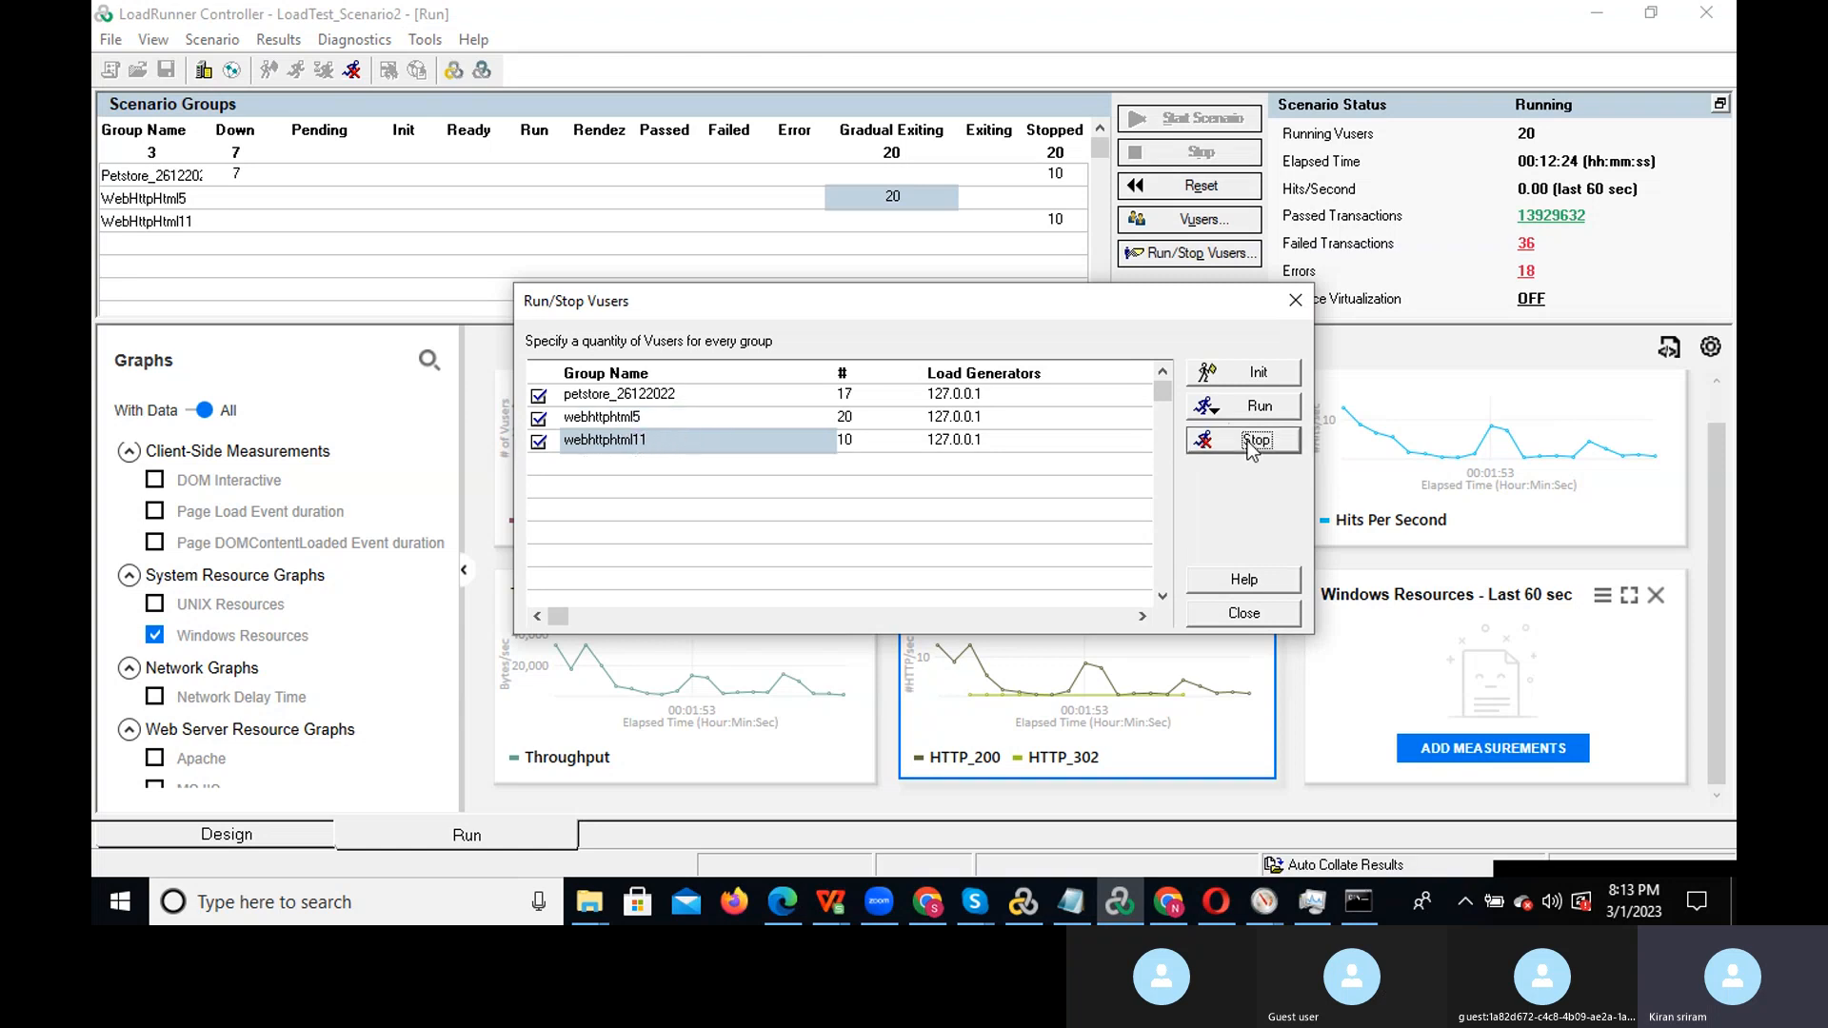
left_click(1295, 301)
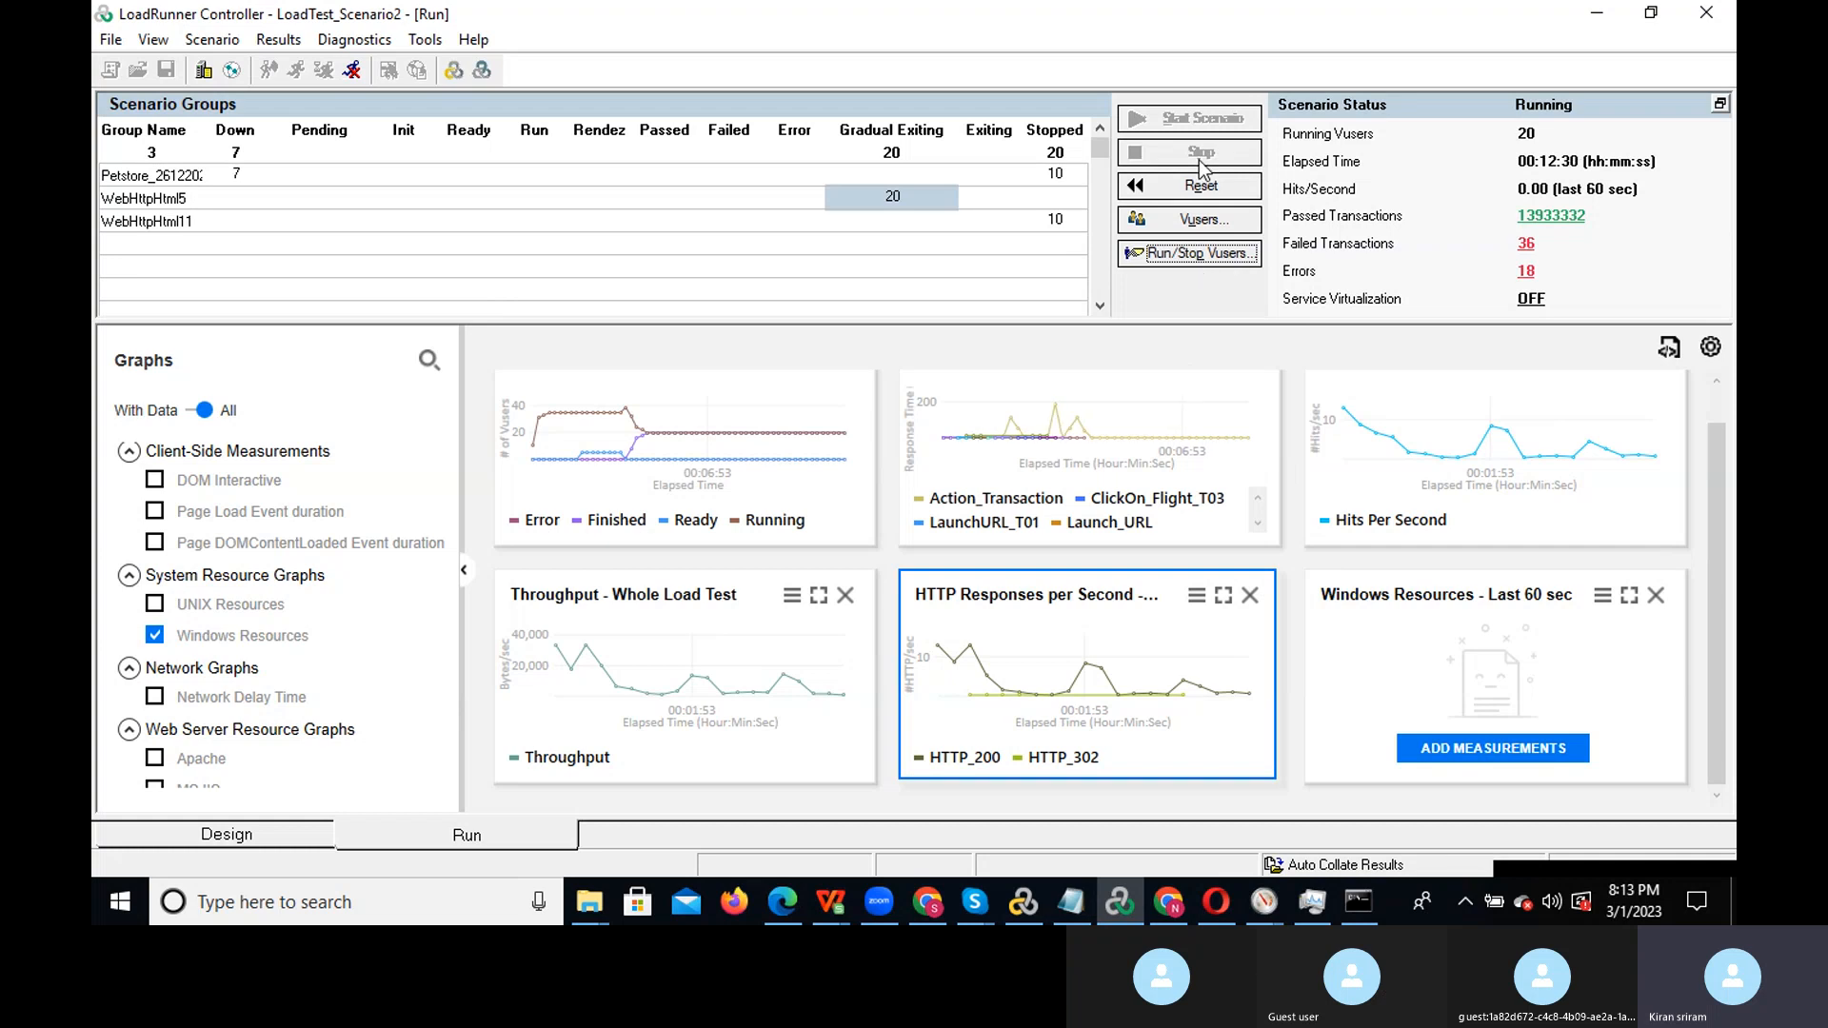
left_click(1184, 255)
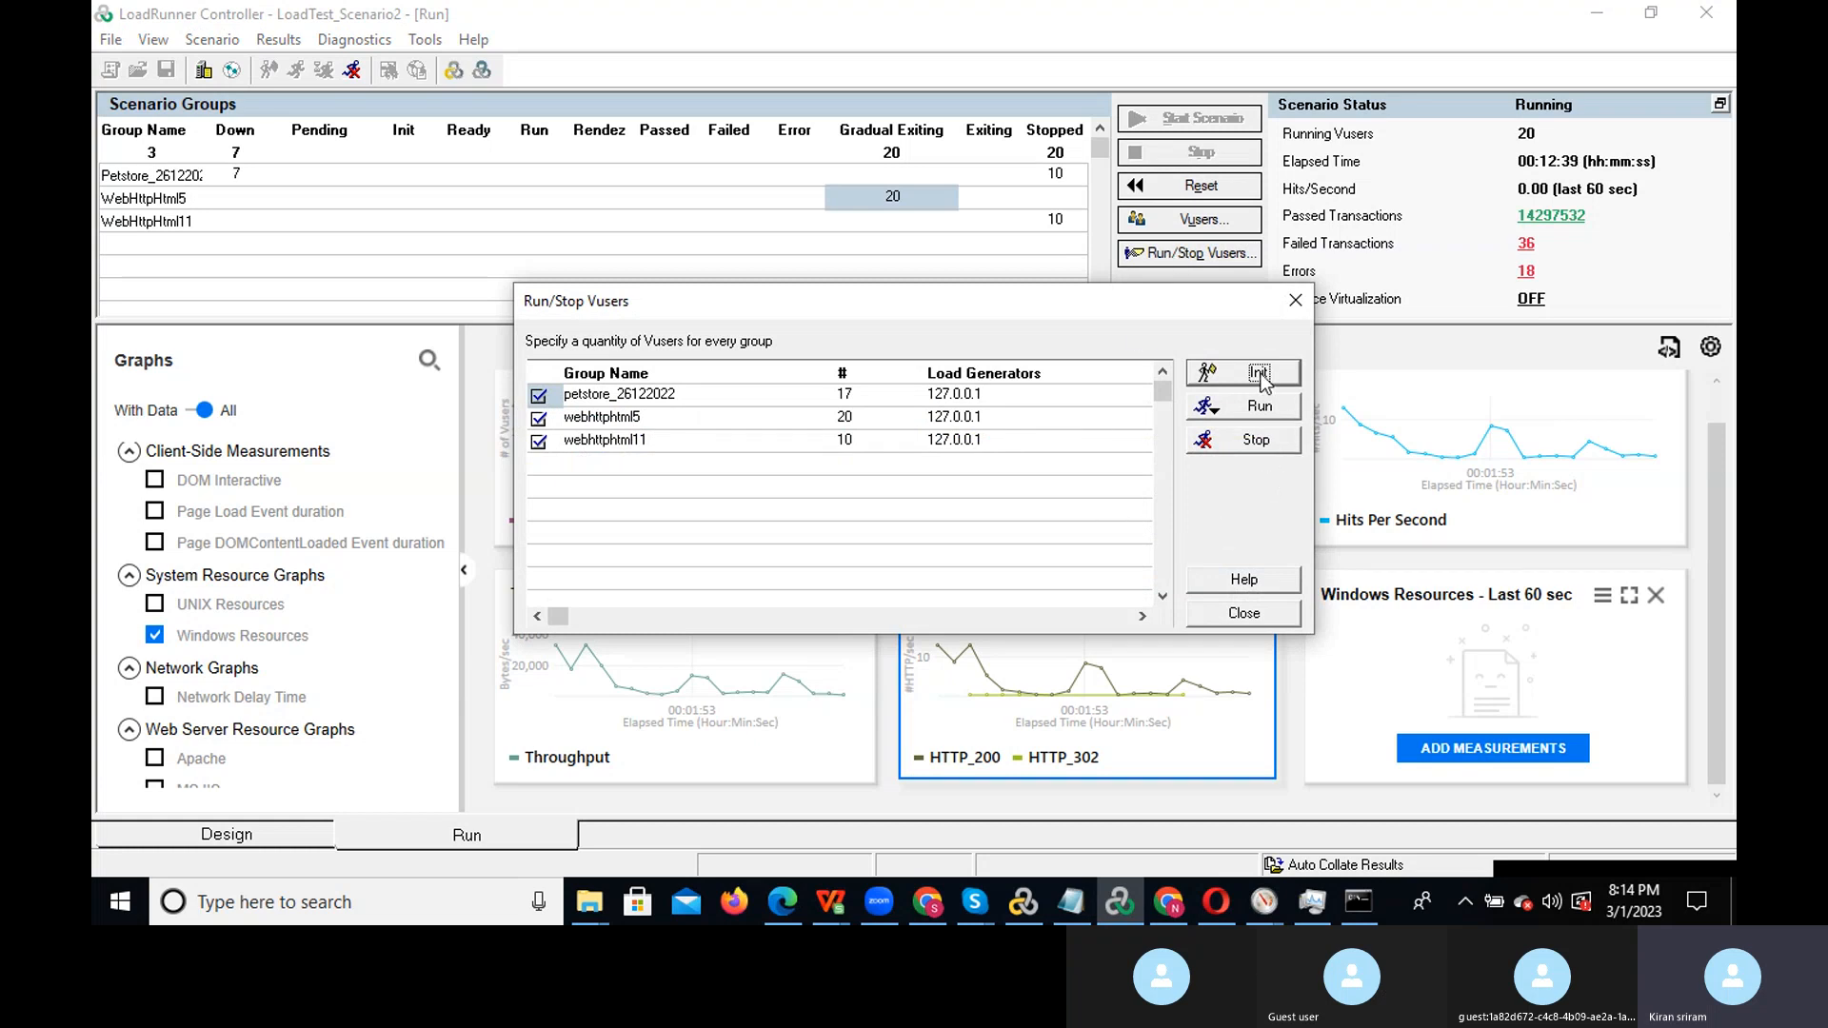
left_click(1293, 301)
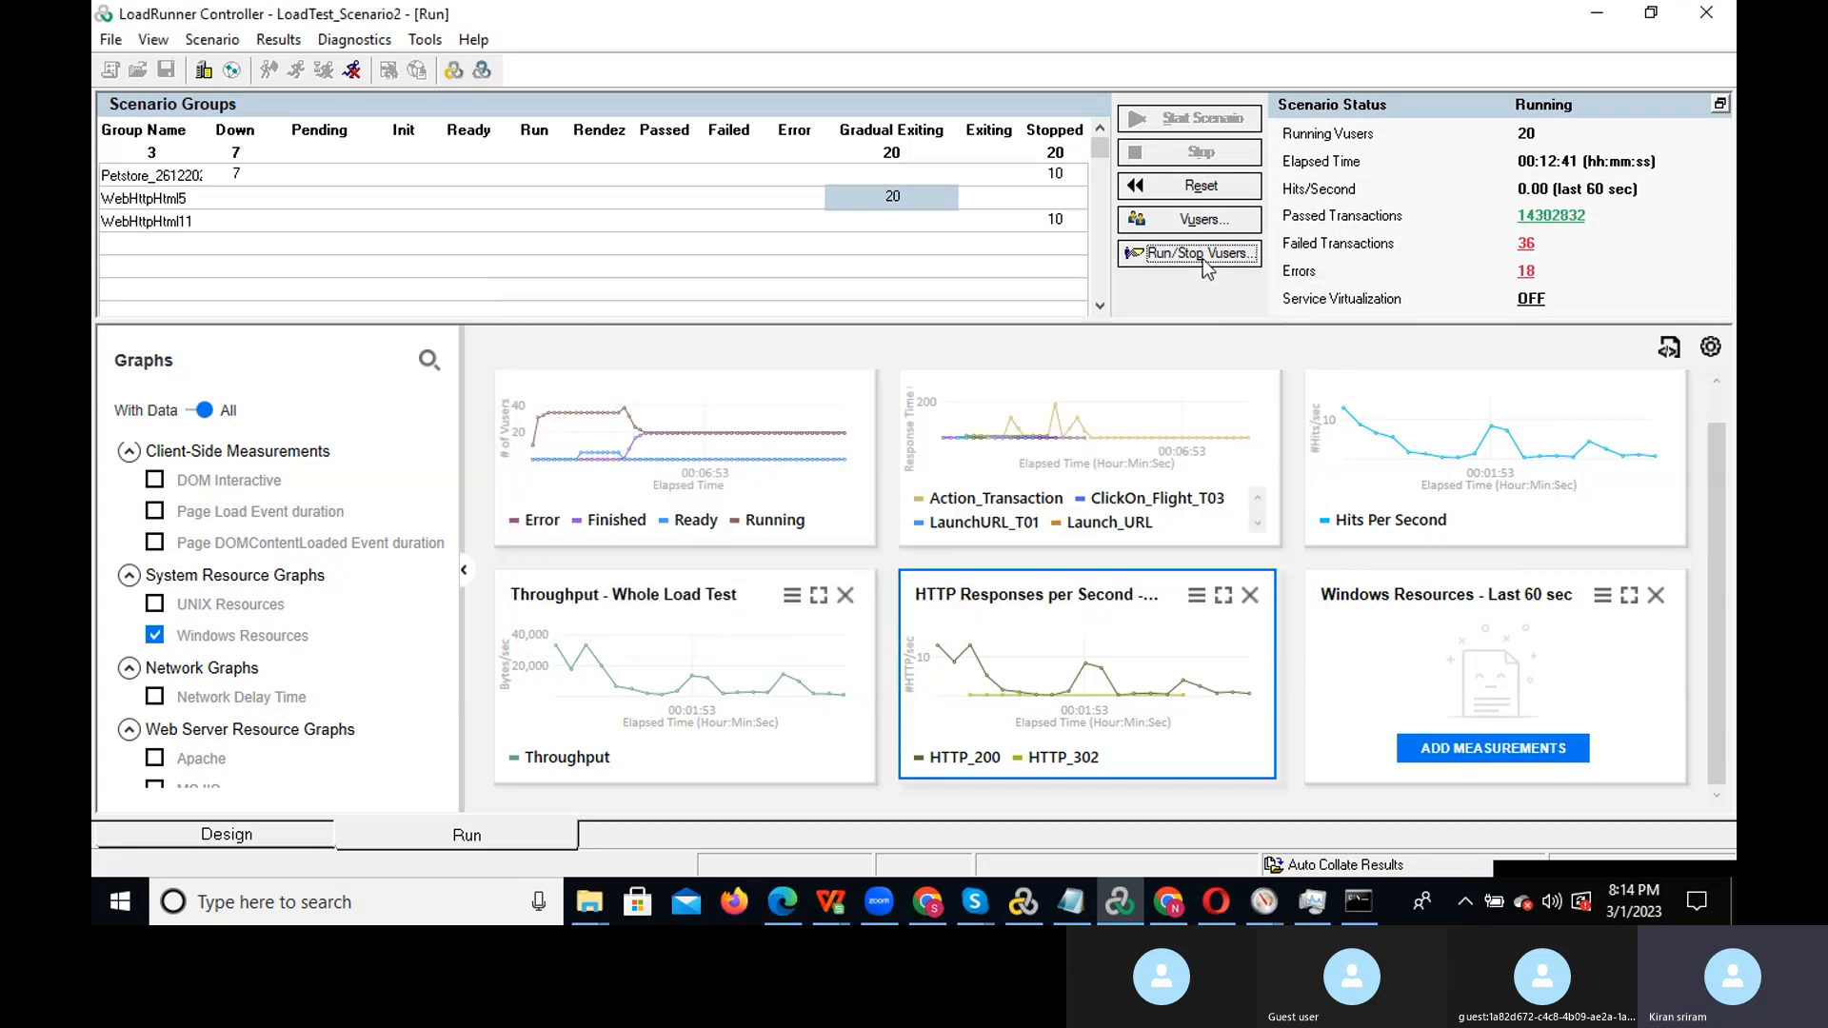
Open the Vusers list and review the Add Vusers settings for group webhttphtml11 without adding any
left_click(1199, 224)
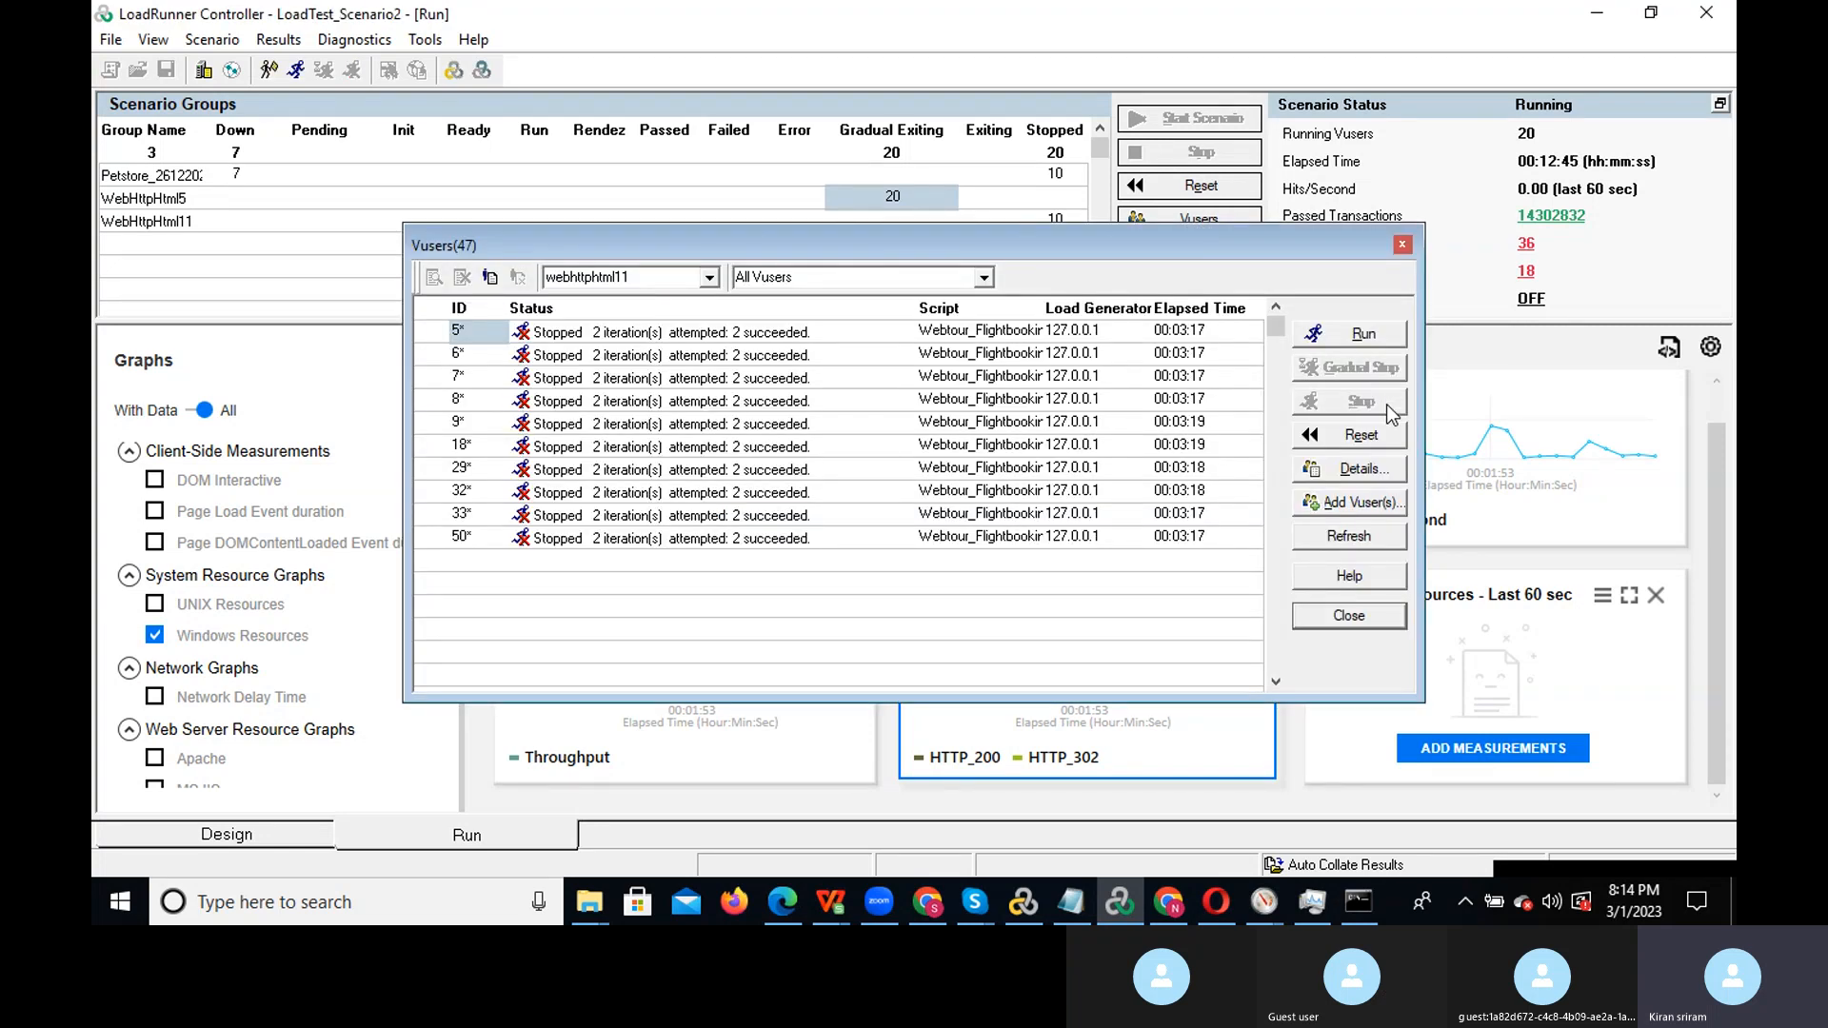
left_click(1357, 505)
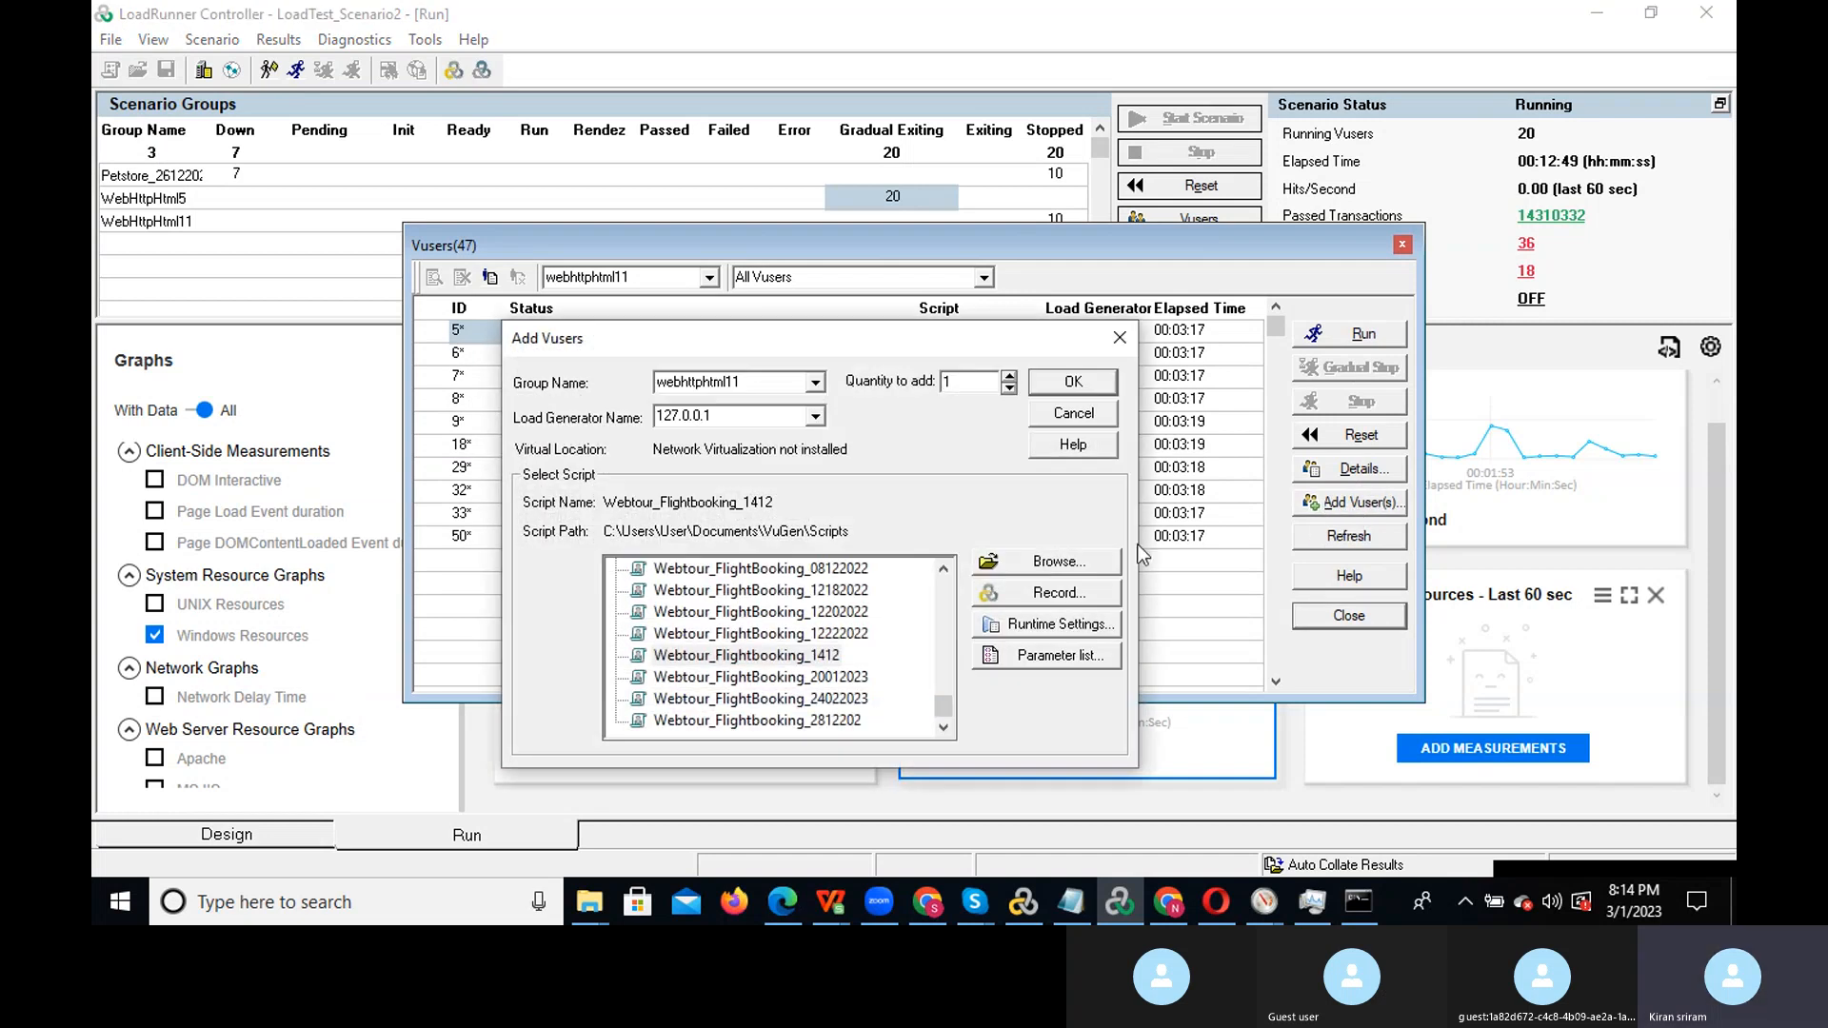
left_click(817, 384)
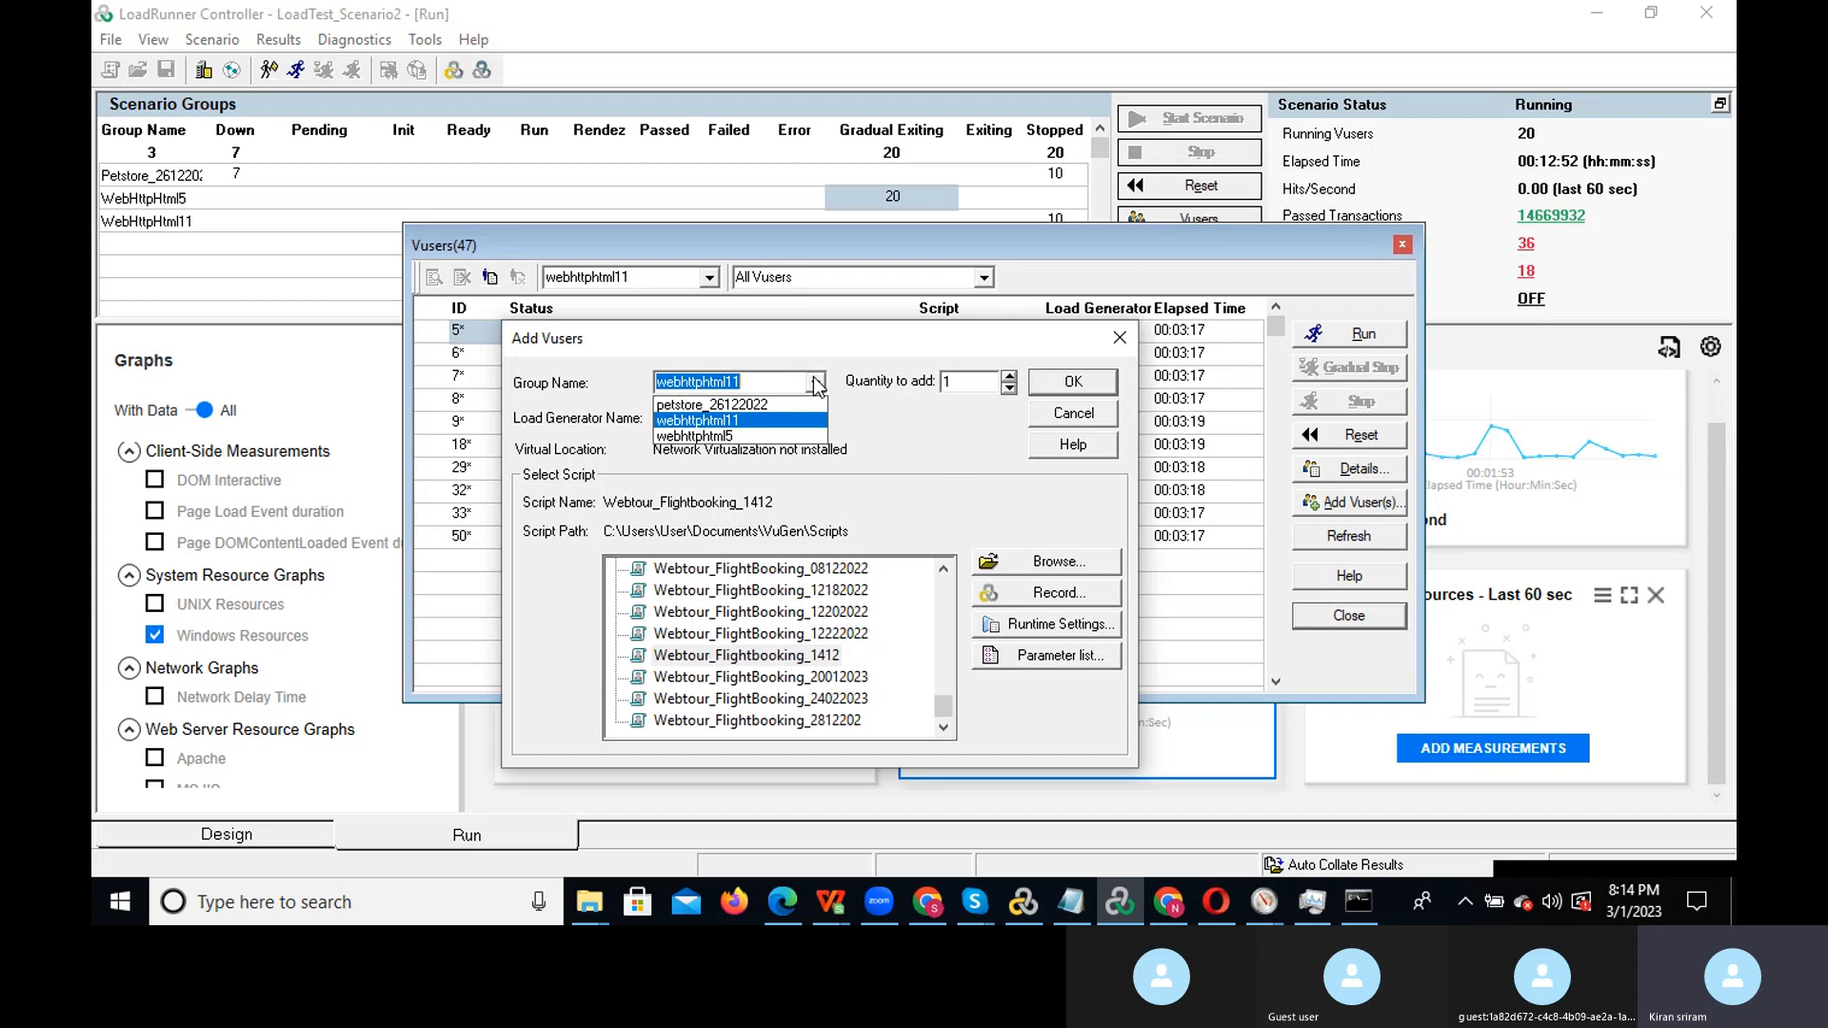
left_click(785, 420)
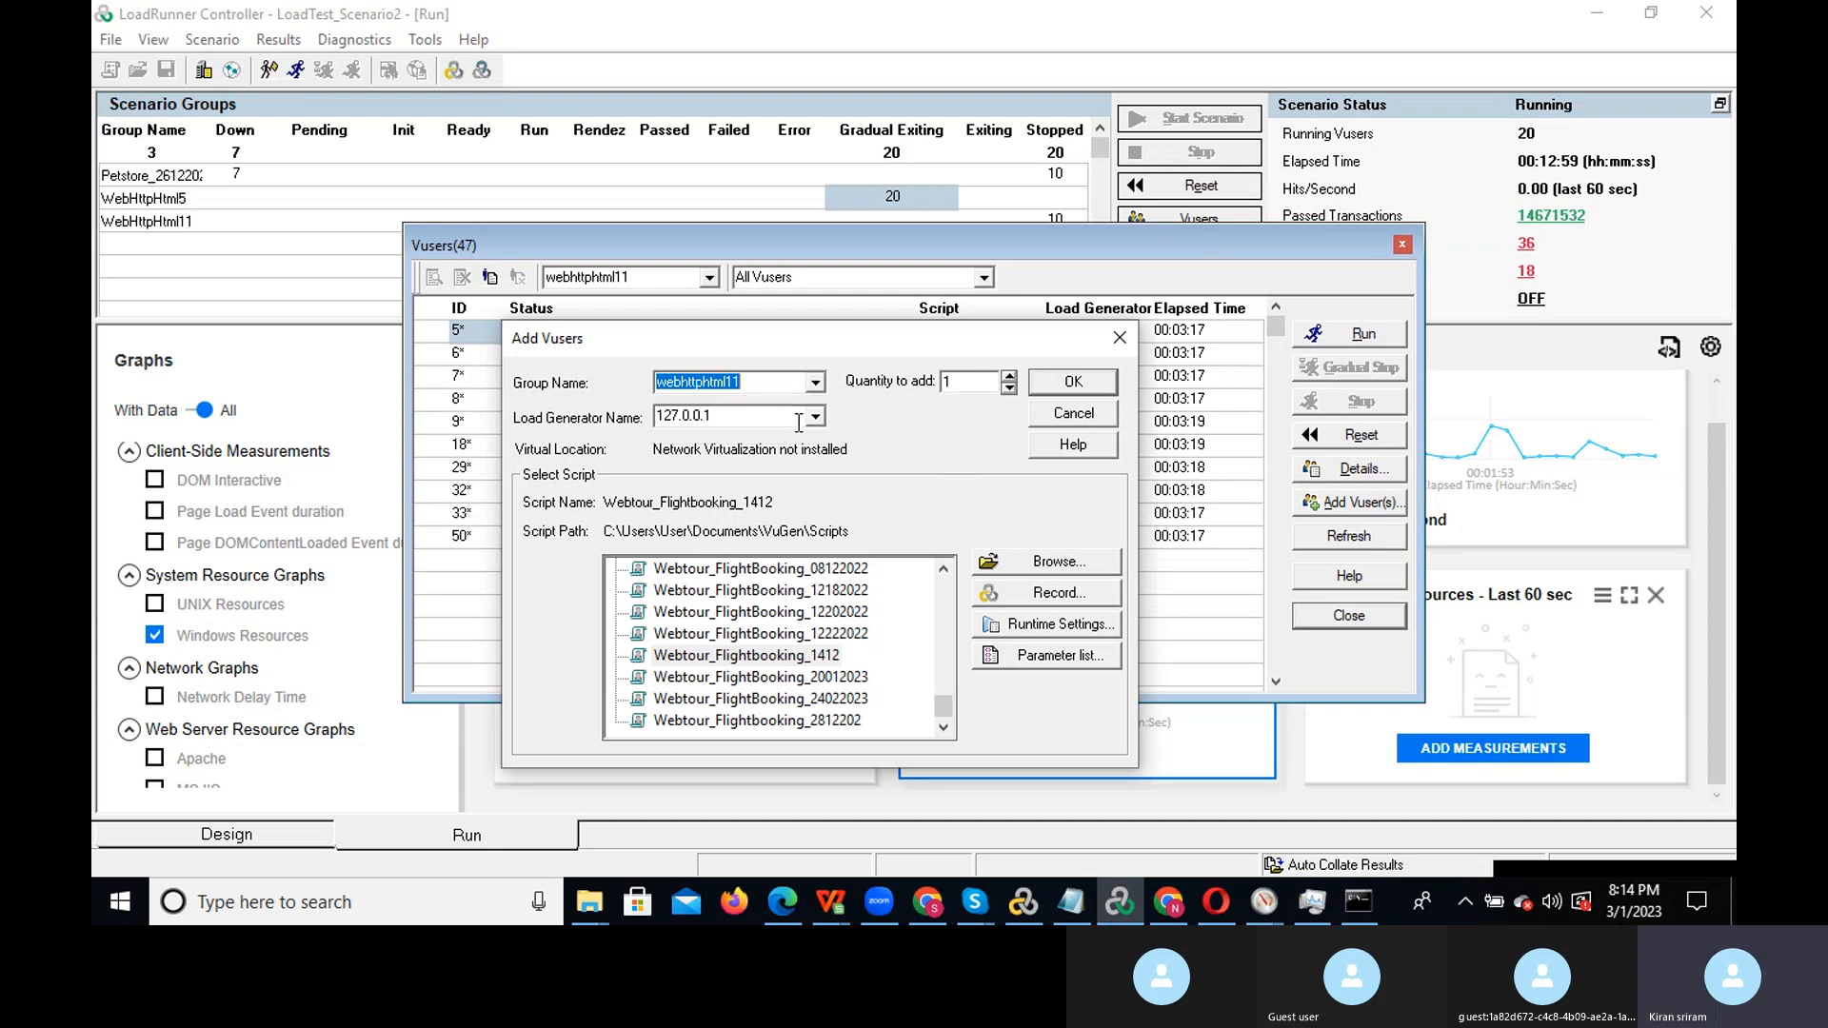
double_click(946, 382)
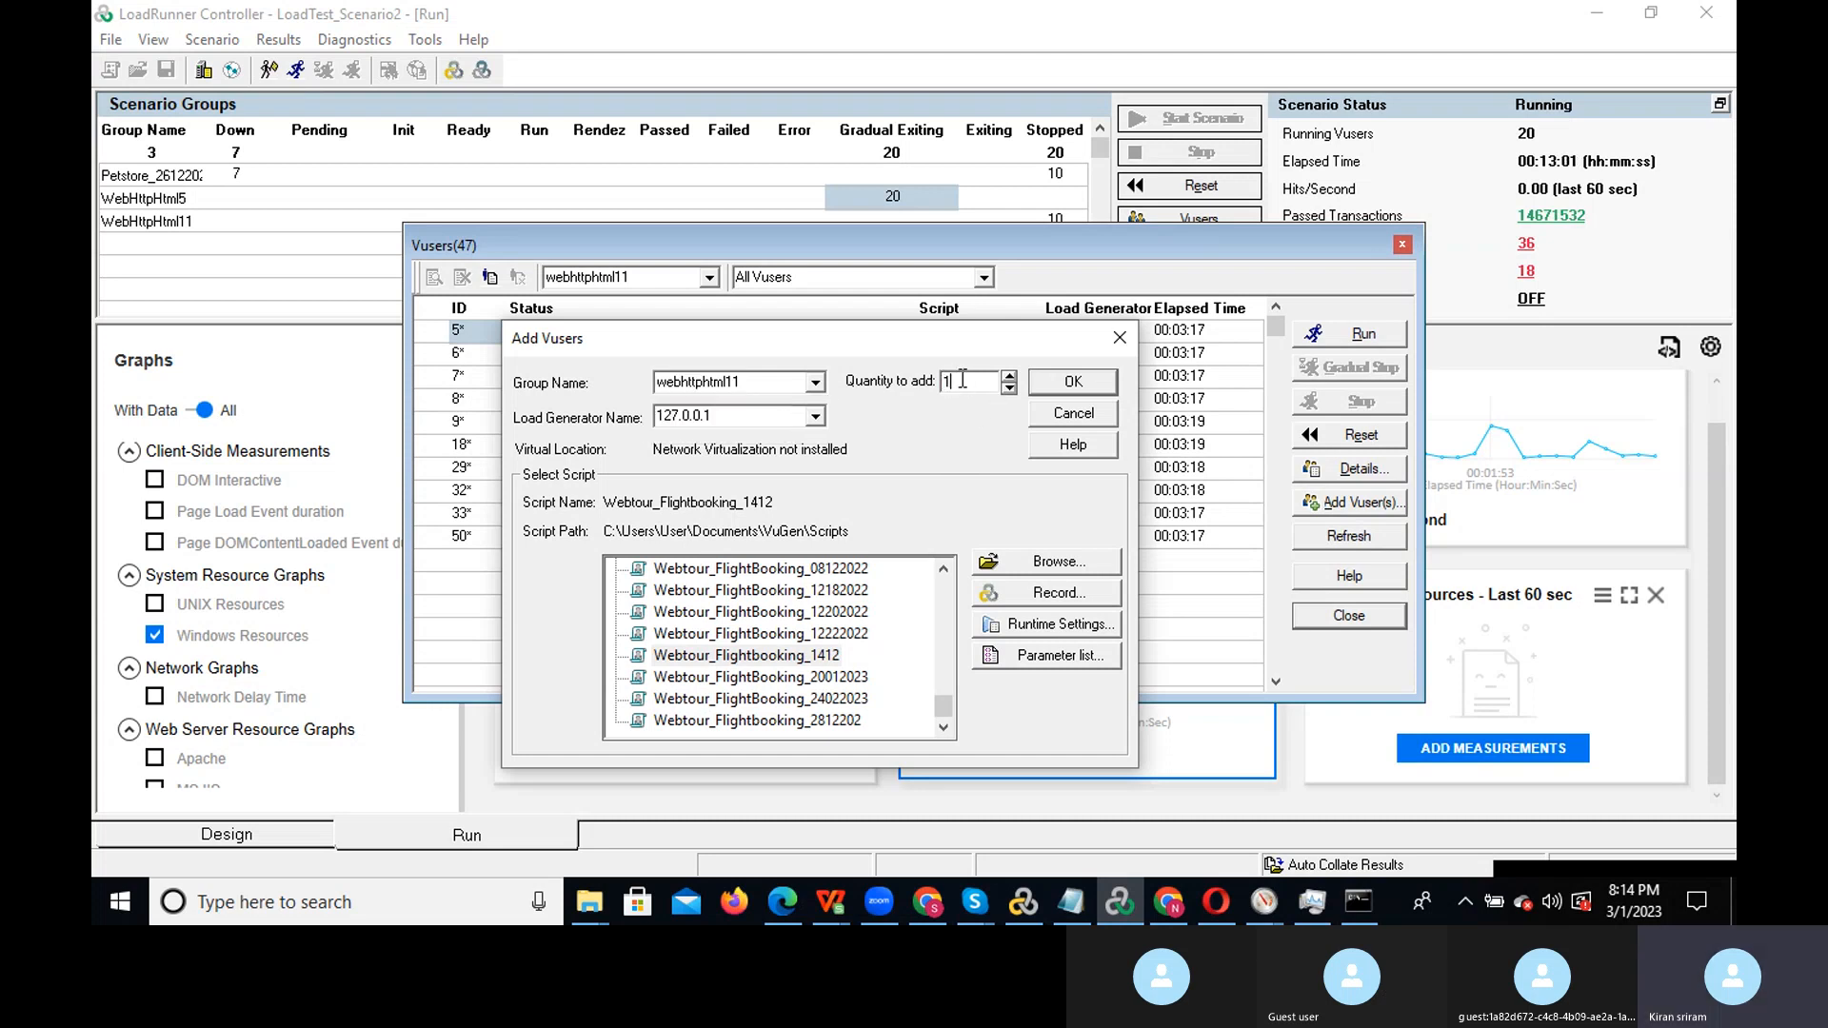
left_click(964, 379)
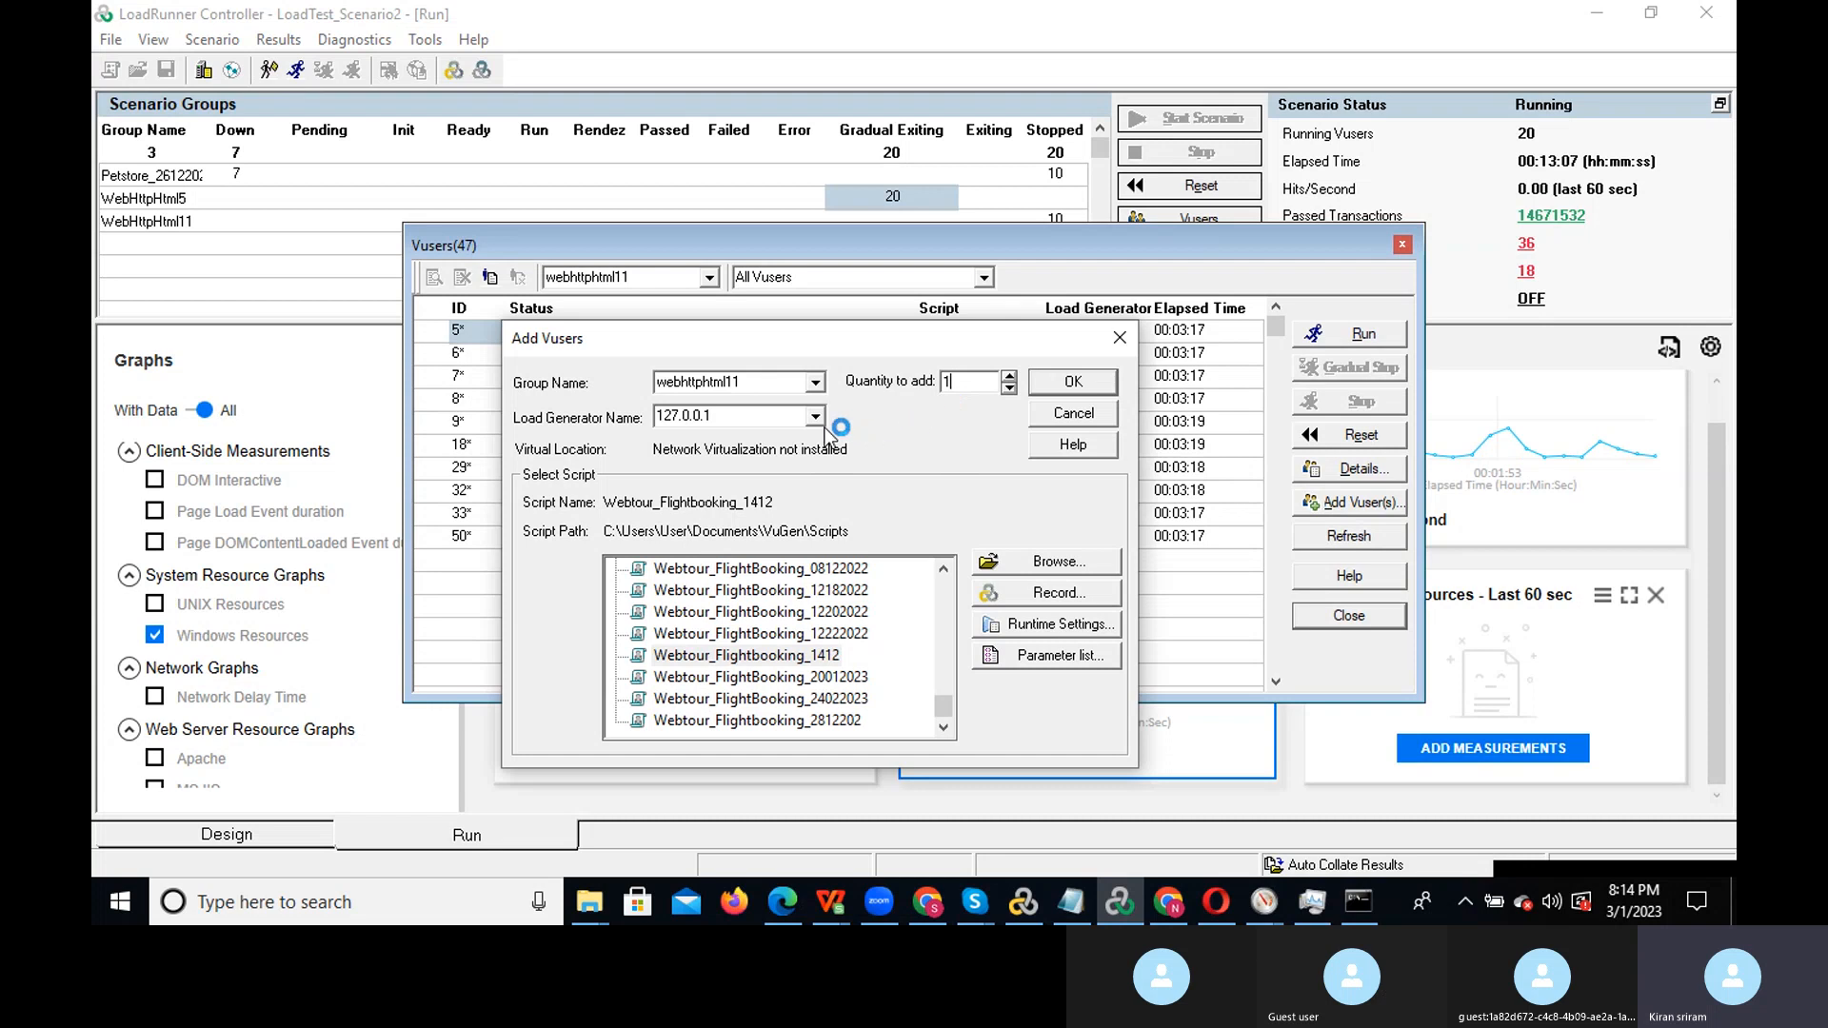
left_click(1120, 339)
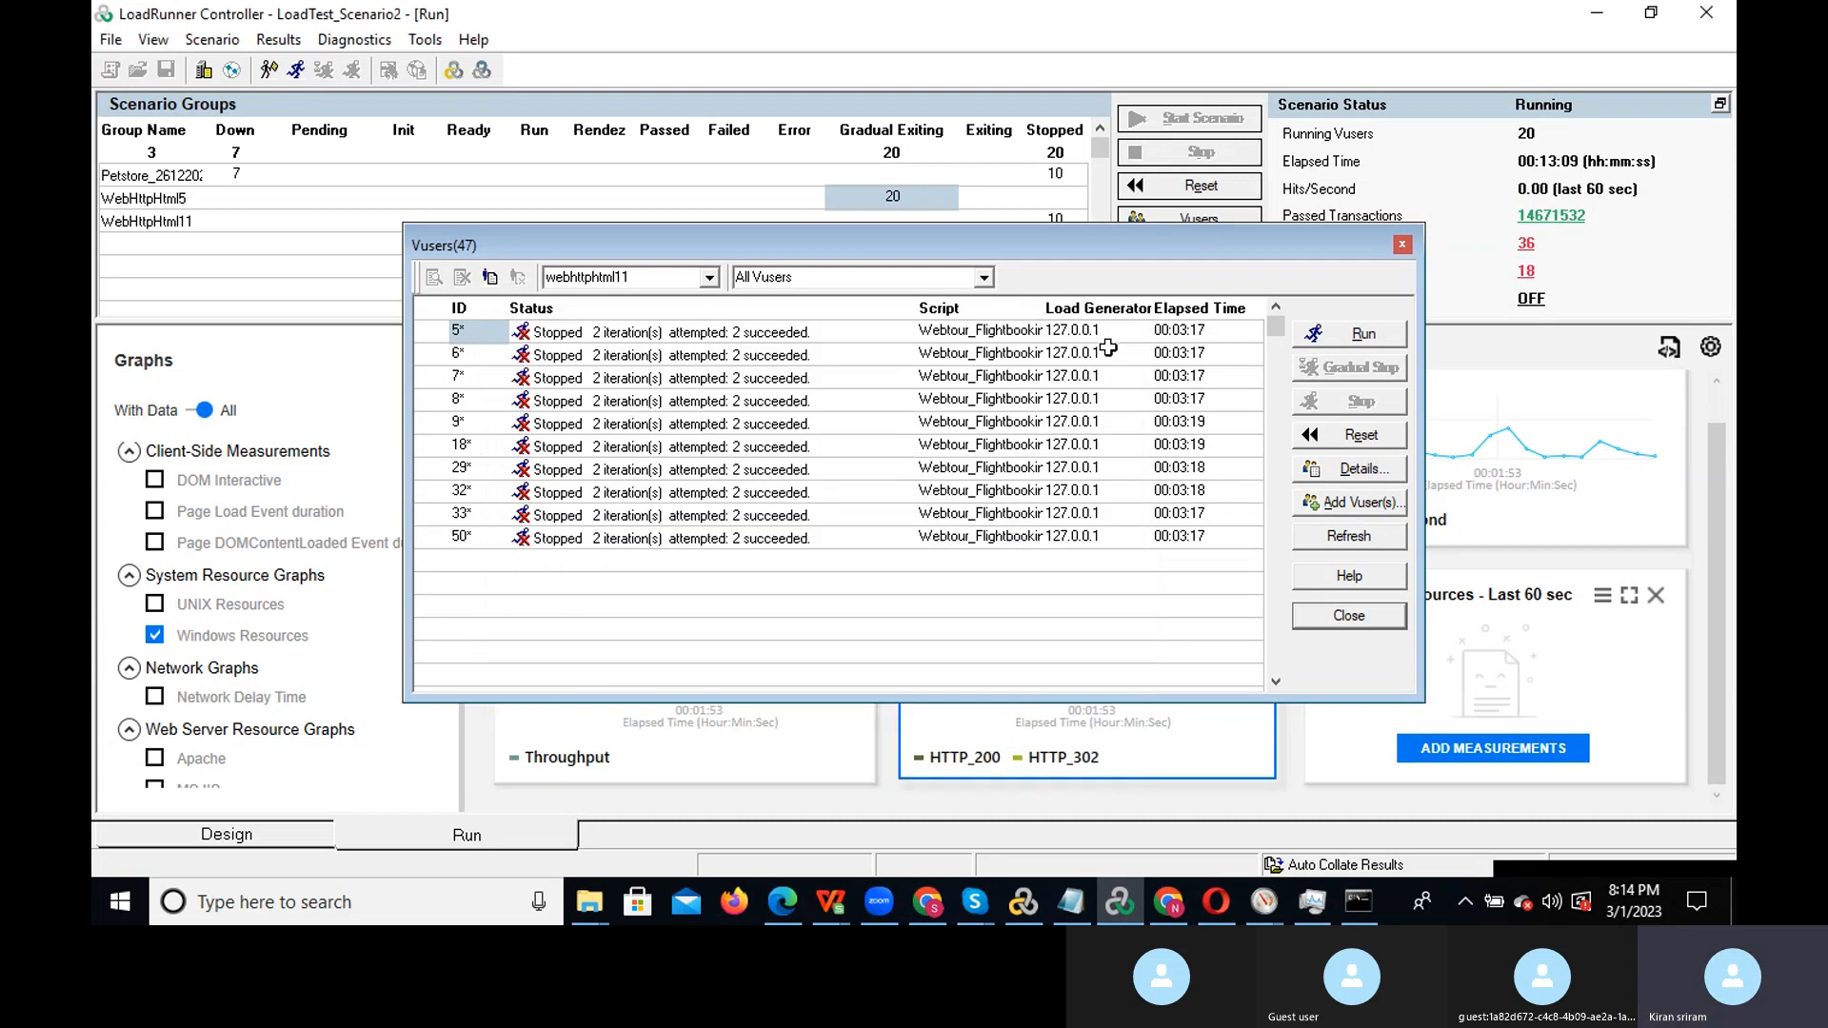
Select all the webhttphtml11 Vusers in the Vusers list and close the list without running them
left_click(685, 339)
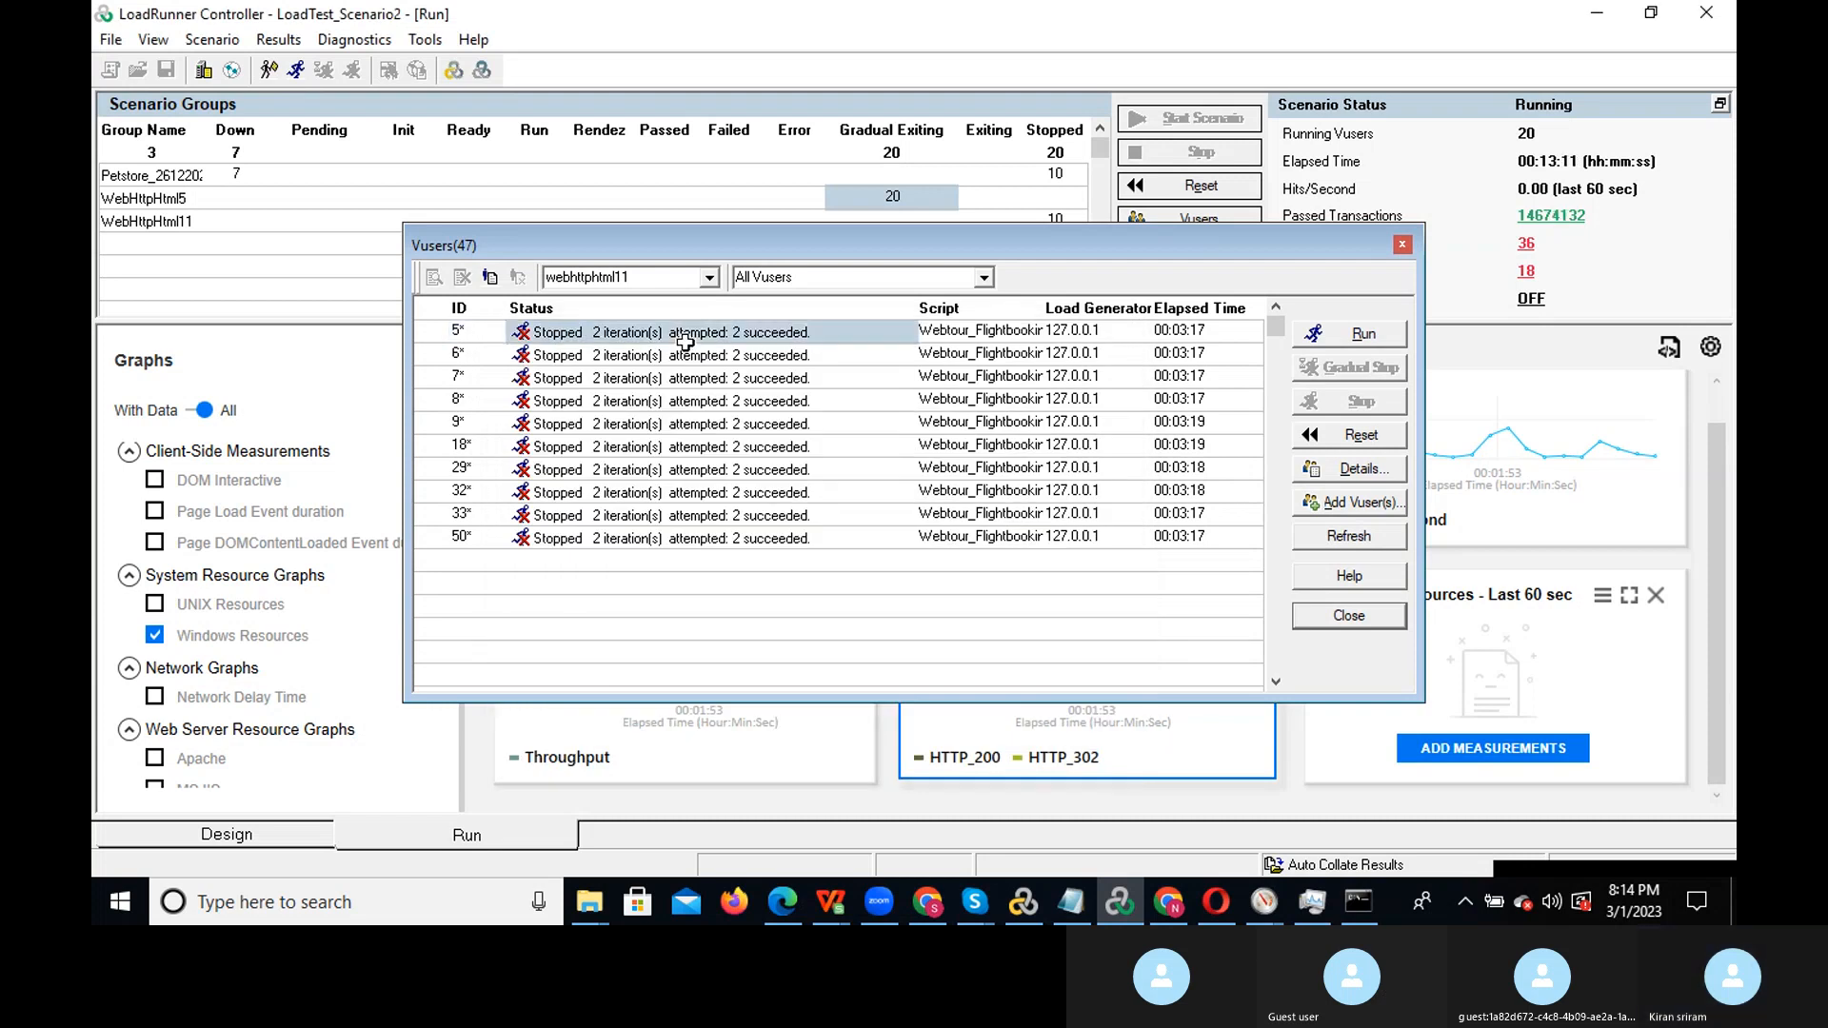
key("shift+Down")
key("shift+Down")
key("shift+Down")
key("shift+Down")
key("shift+Down")
key("shift+Down")
key("shift+Down")
key("shift+Down")
key("shift+Down")
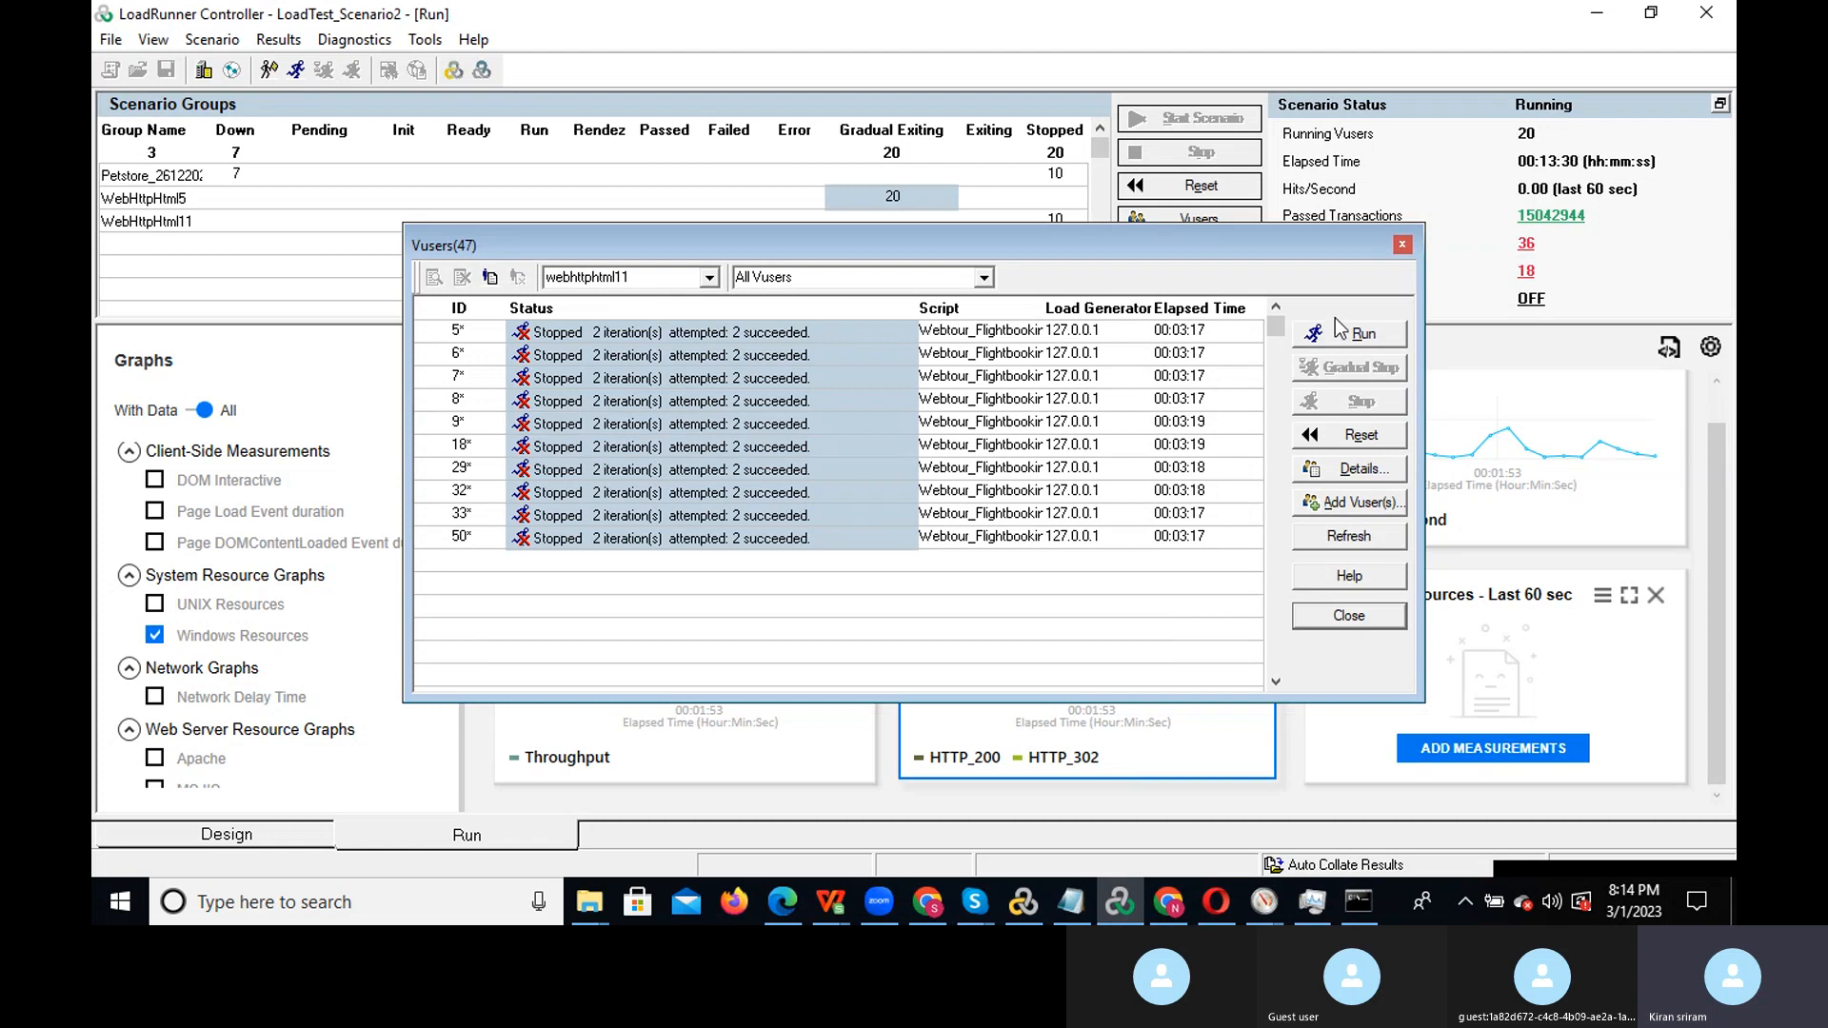
left_click(1404, 247)
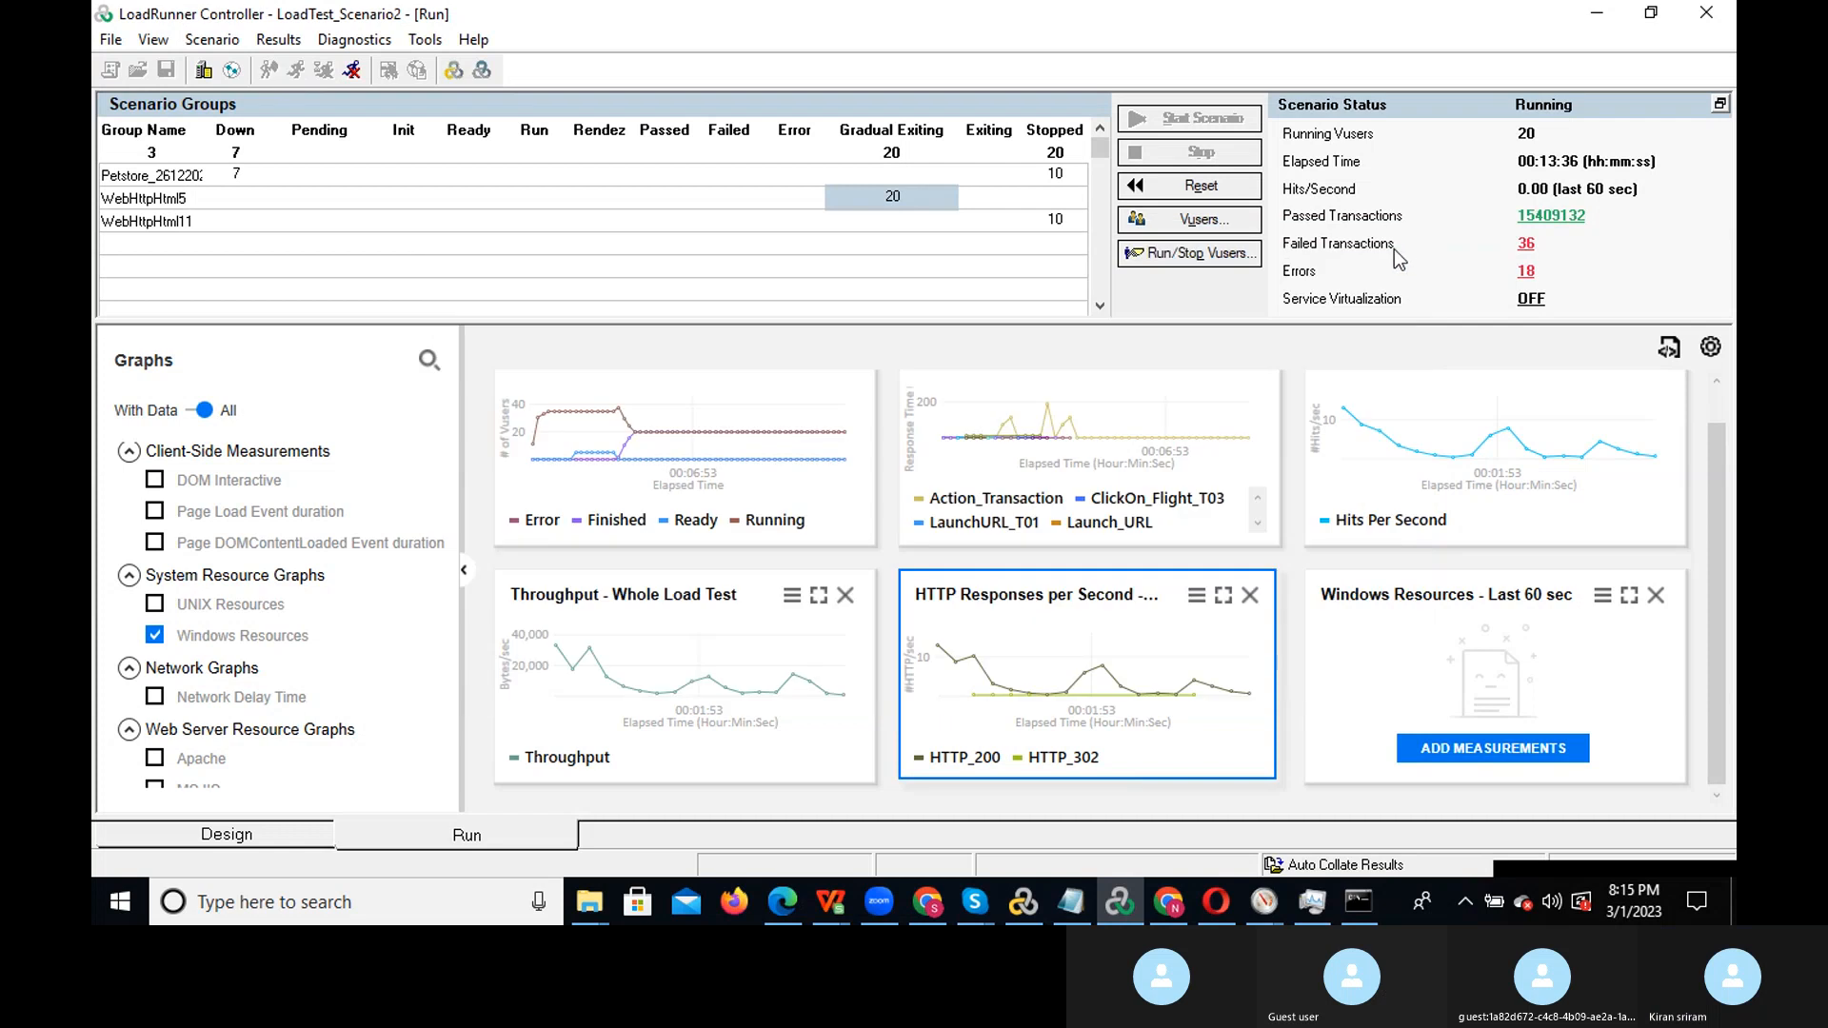
left_click(1224, 255)
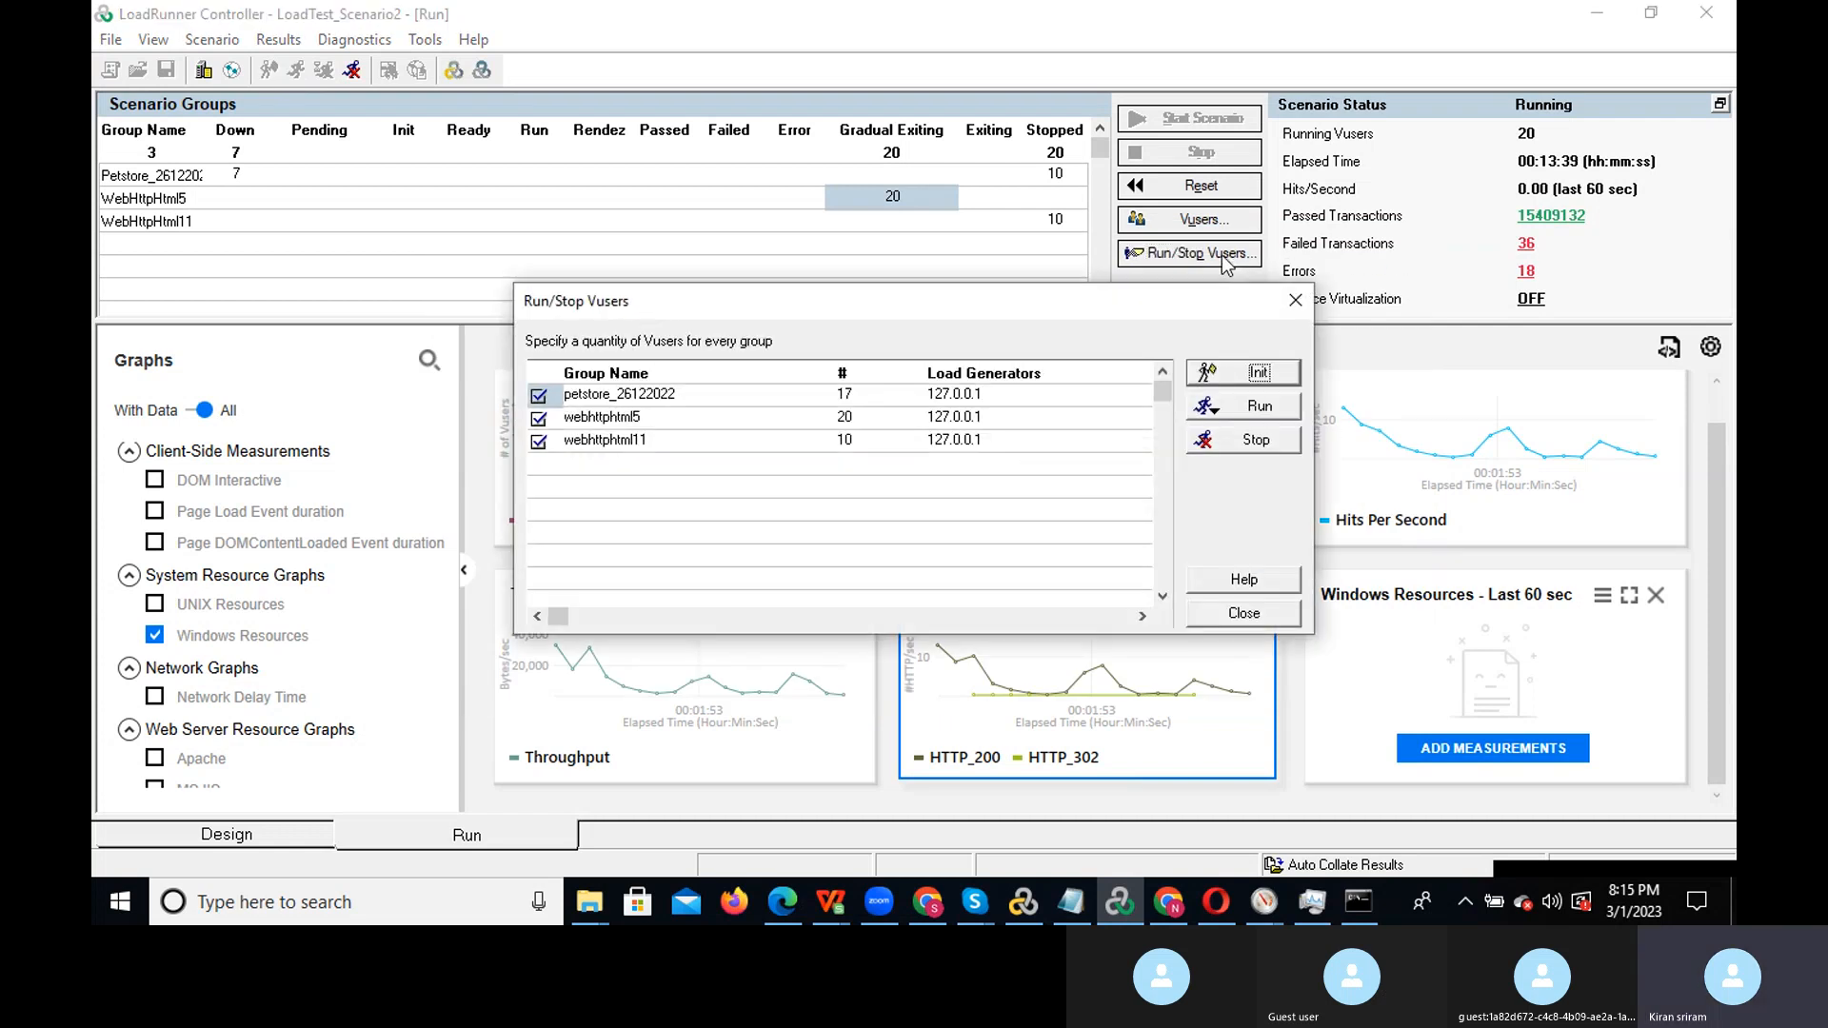
left_click(1264, 407)
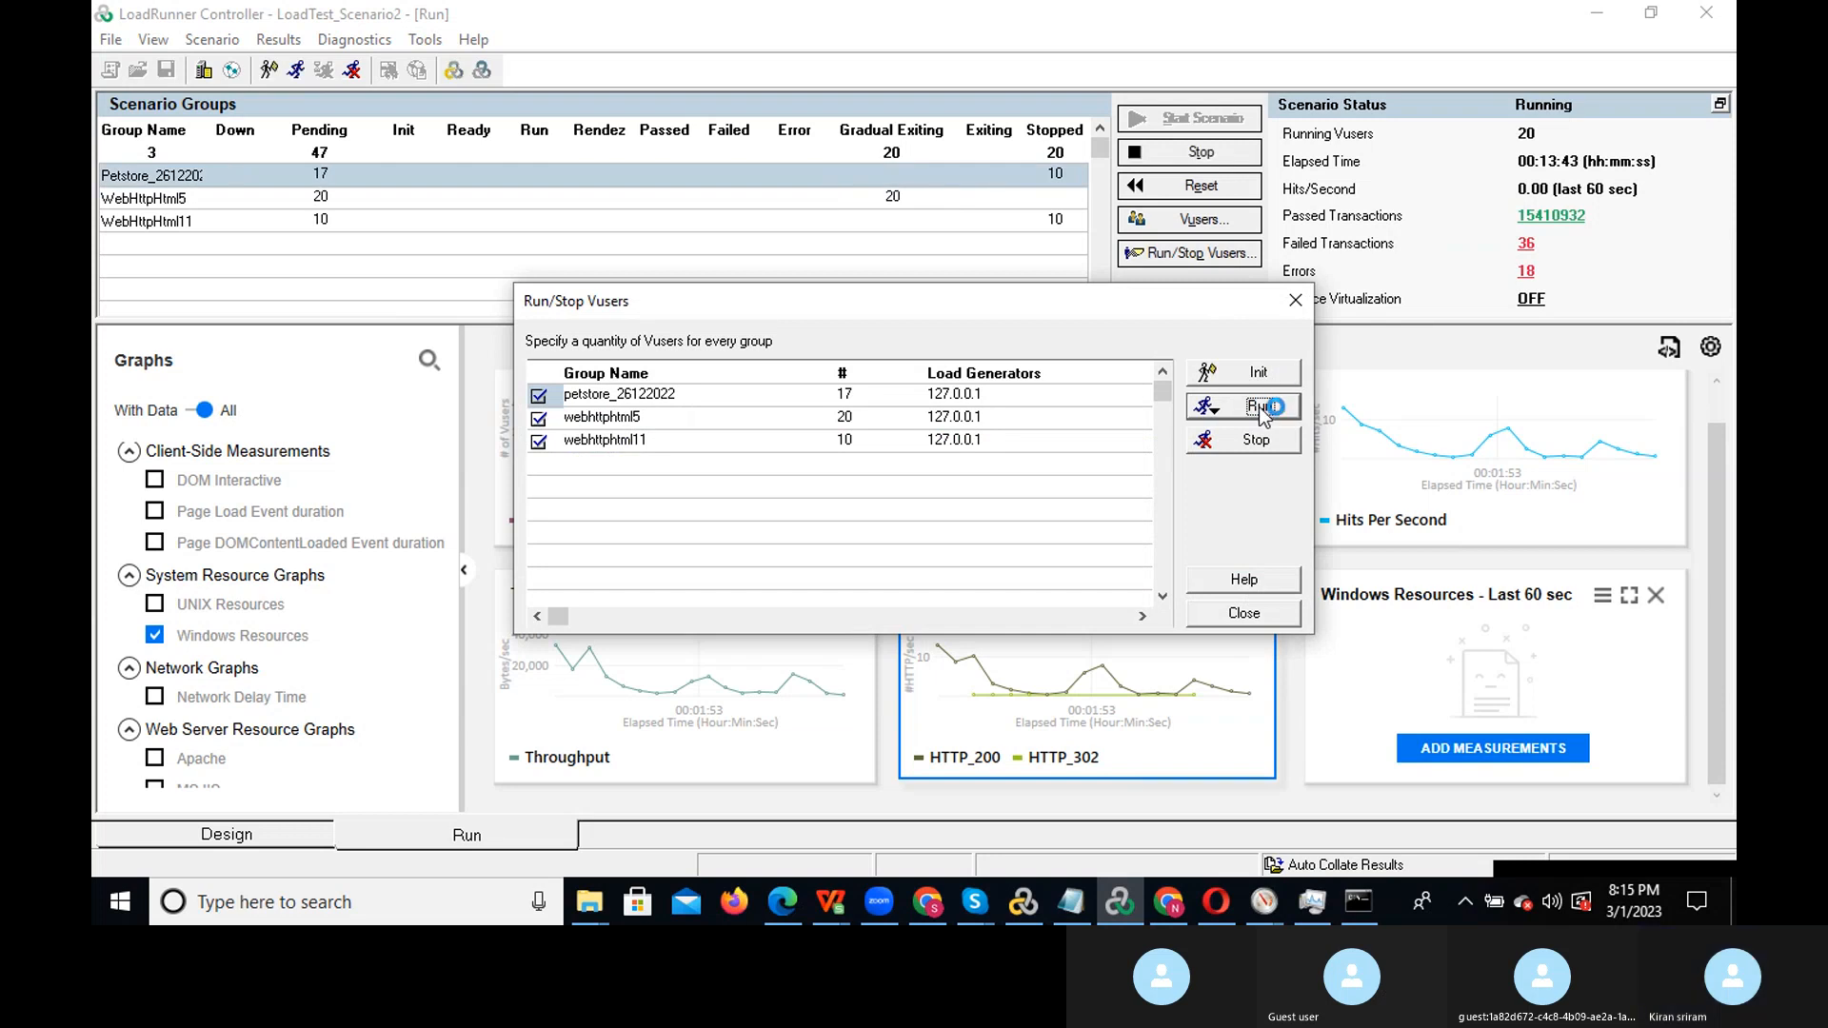
left_click(1261, 408)
left_click(1262, 407)
left_click(1262, 408)
left_click(1261, 408)
left_click(1259, 407)
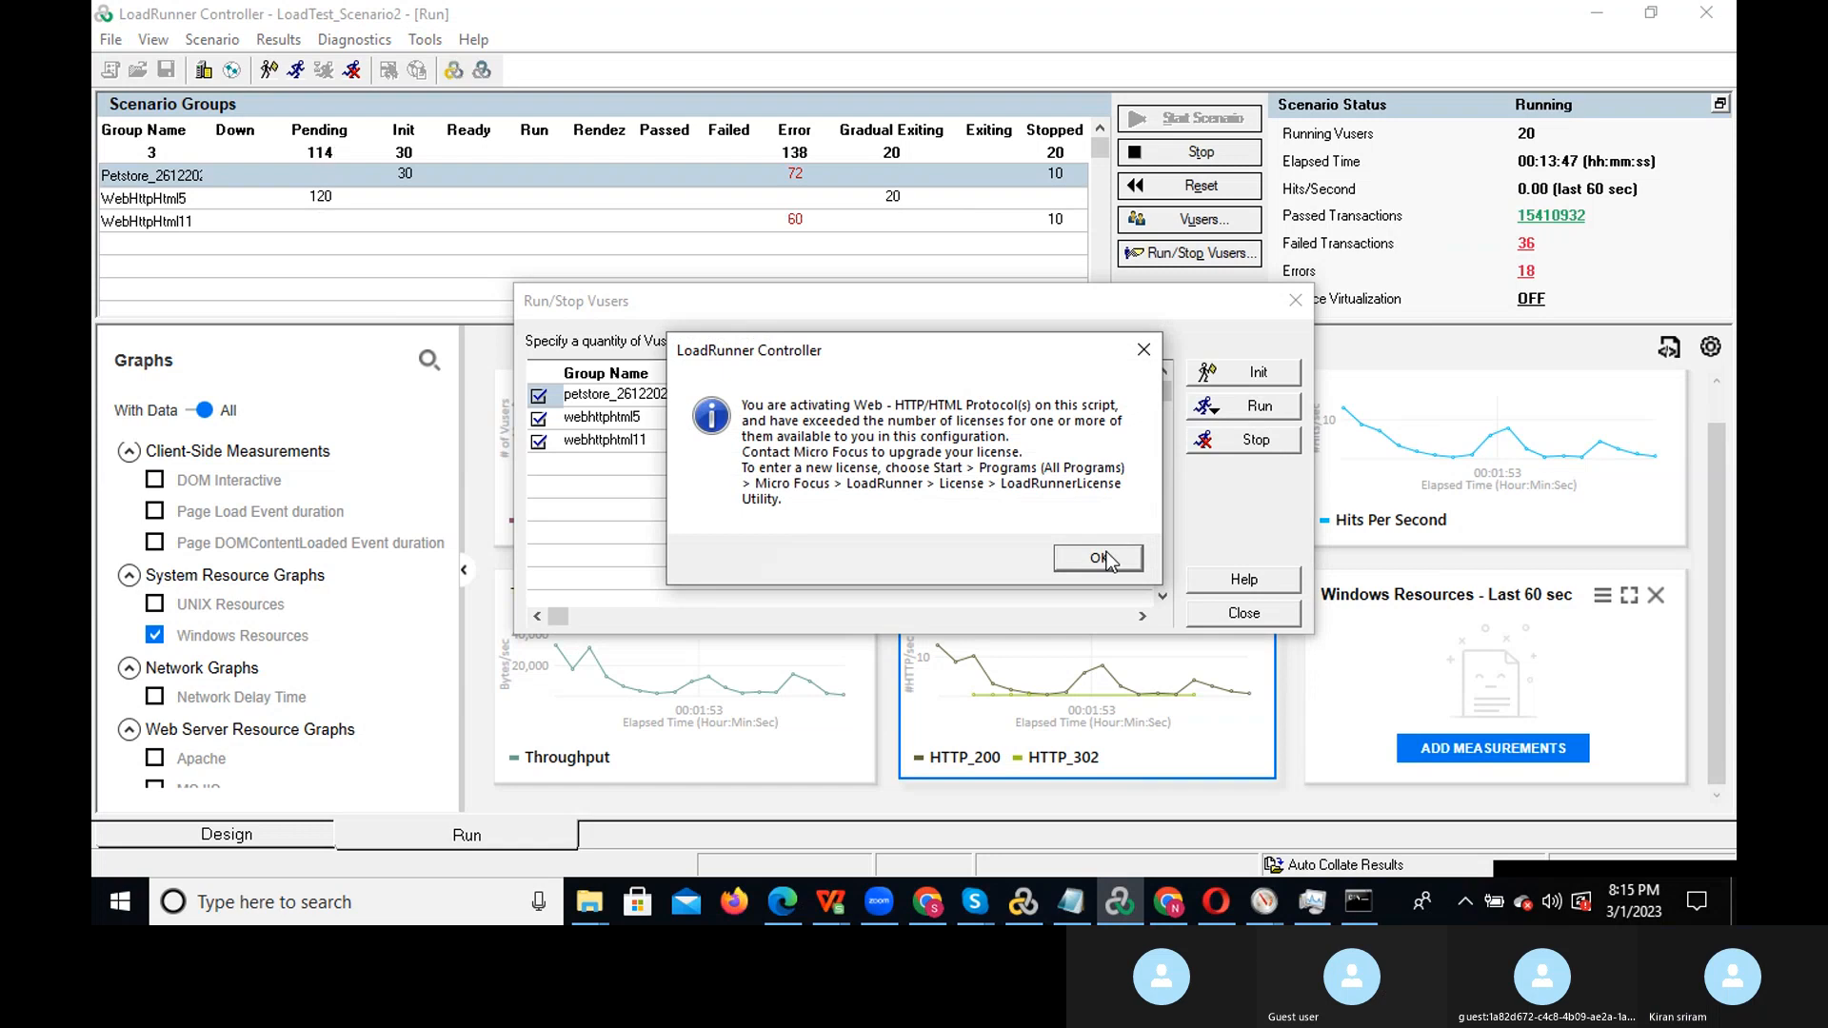
left_click(1104, 559)
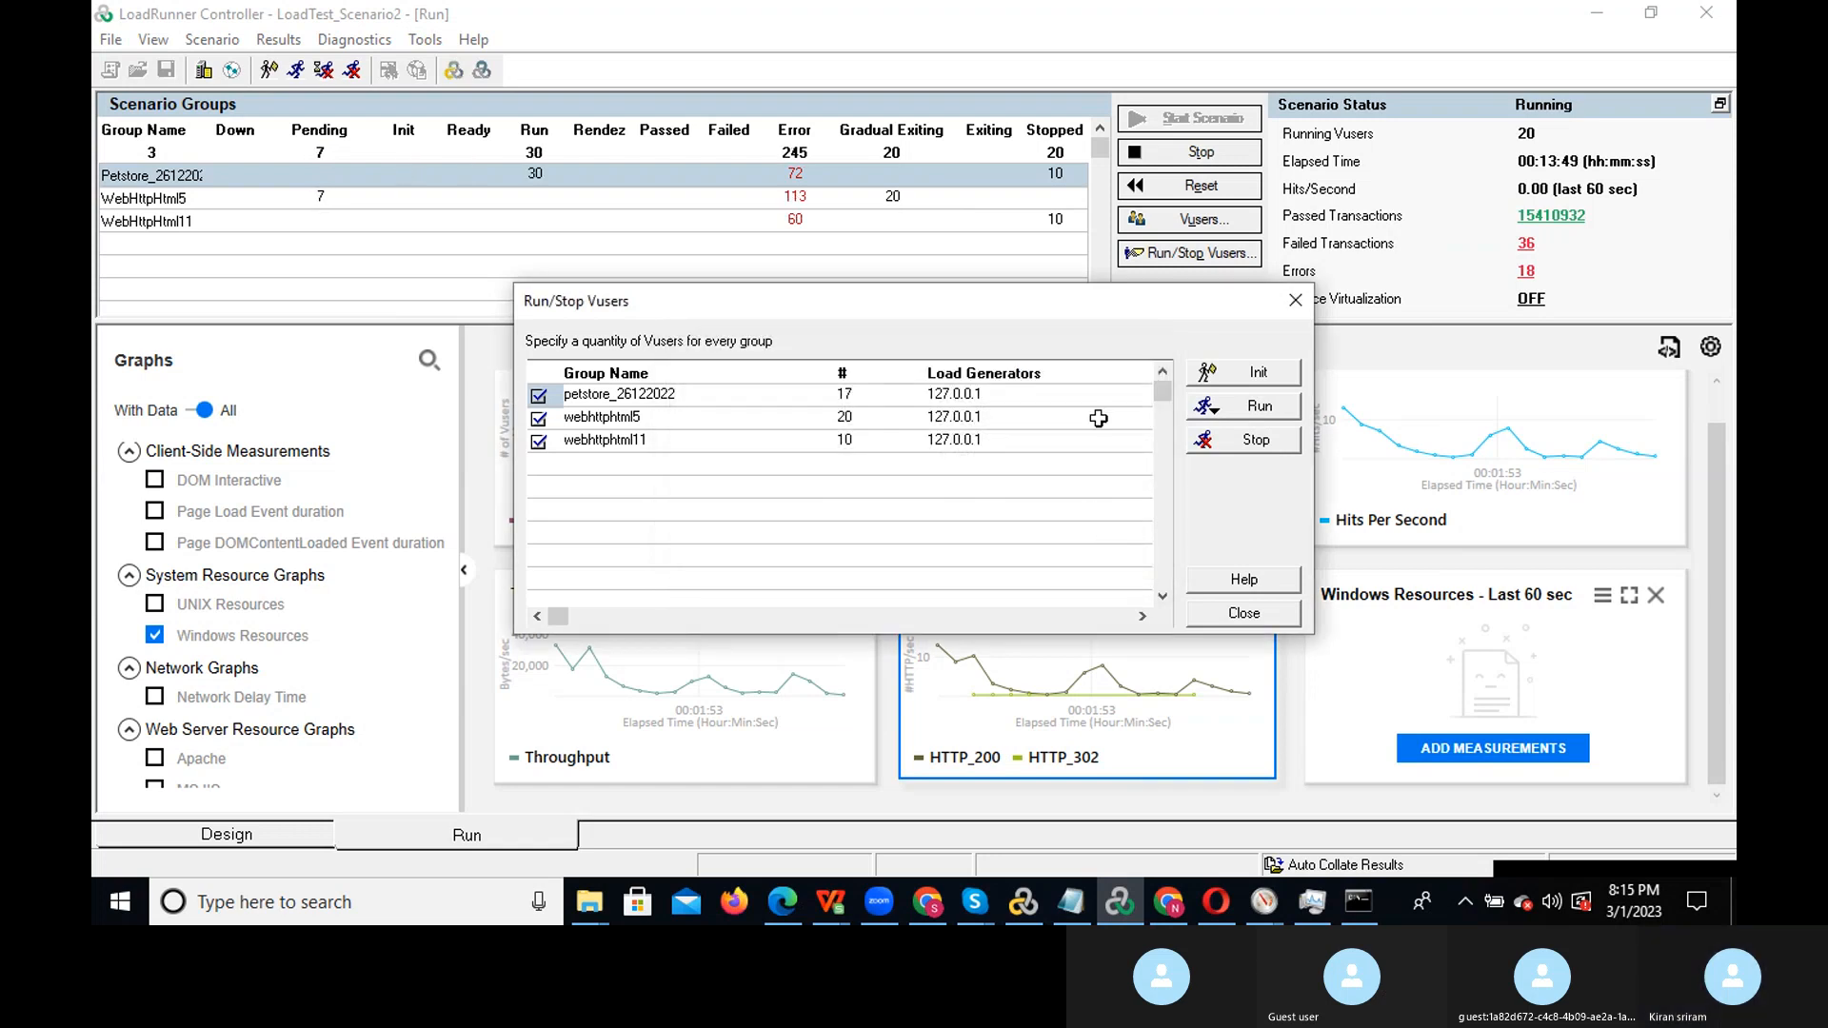
Run further batches of Vusers from the same three groups and leave the Run/Stop Vusers dialog
left_click(1267, 411)
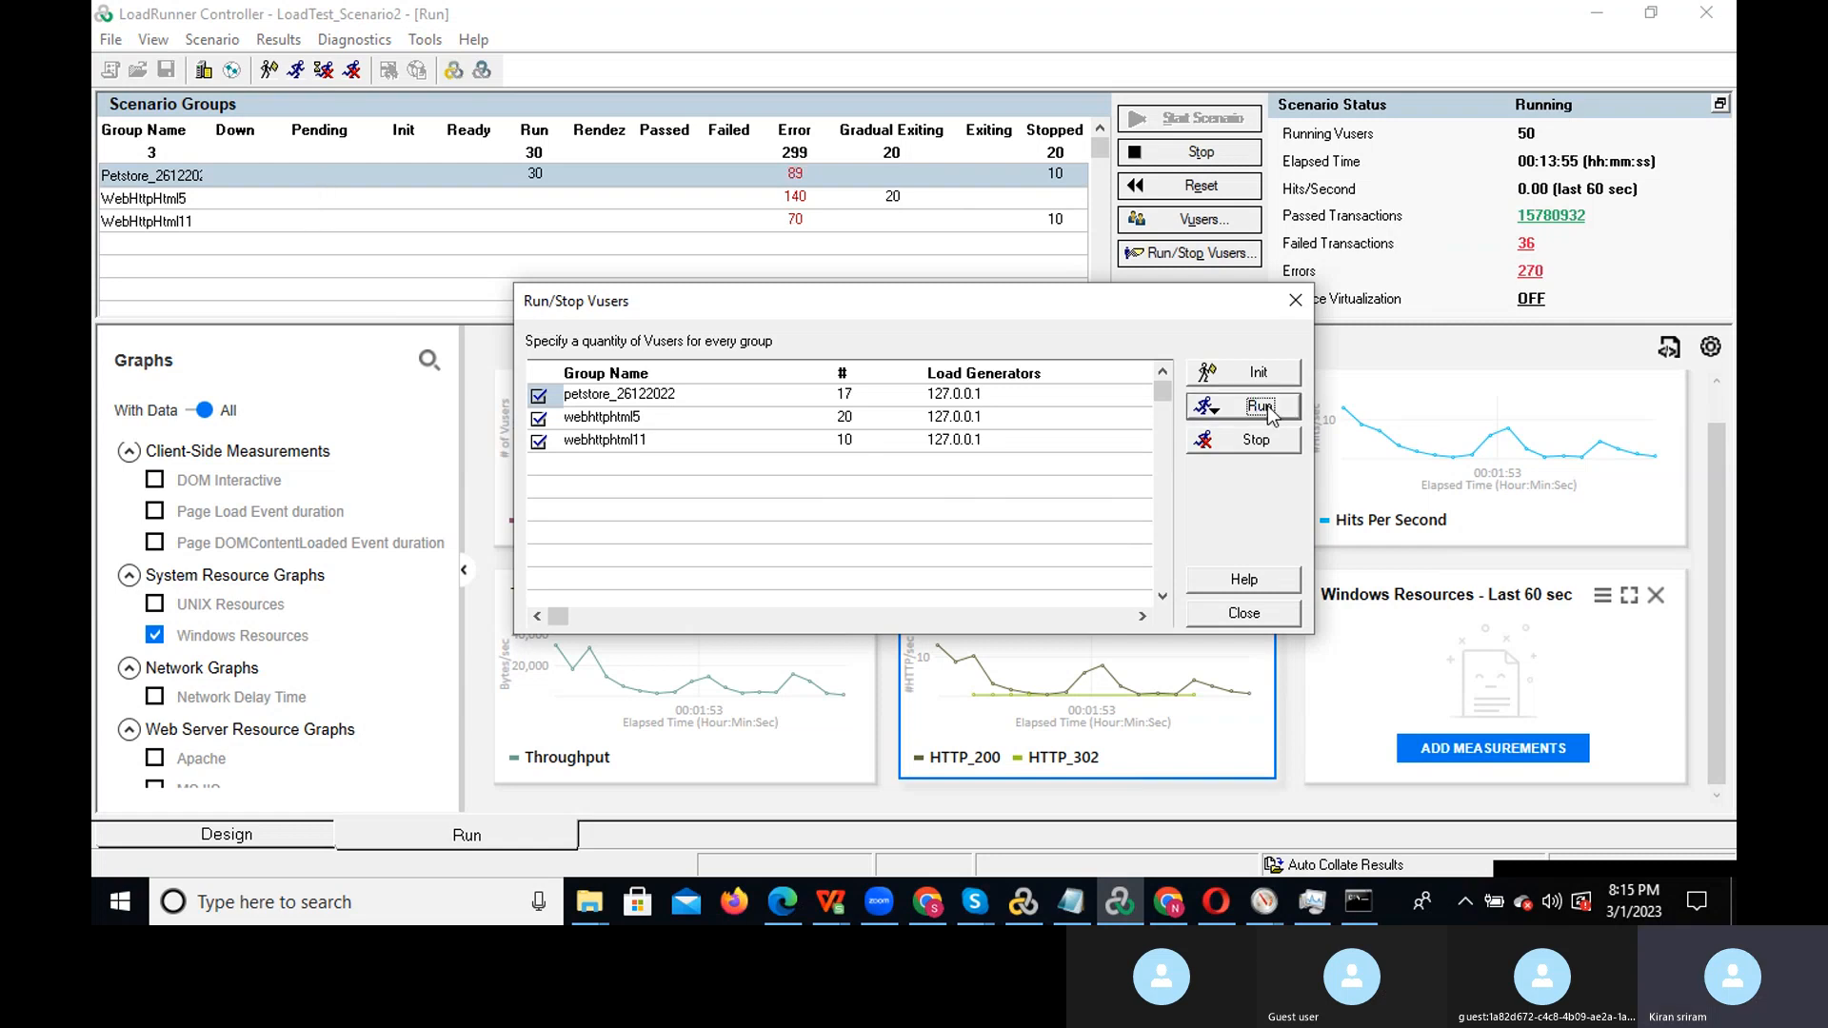
left_click(1259, 407)
left_click(1266, 407)
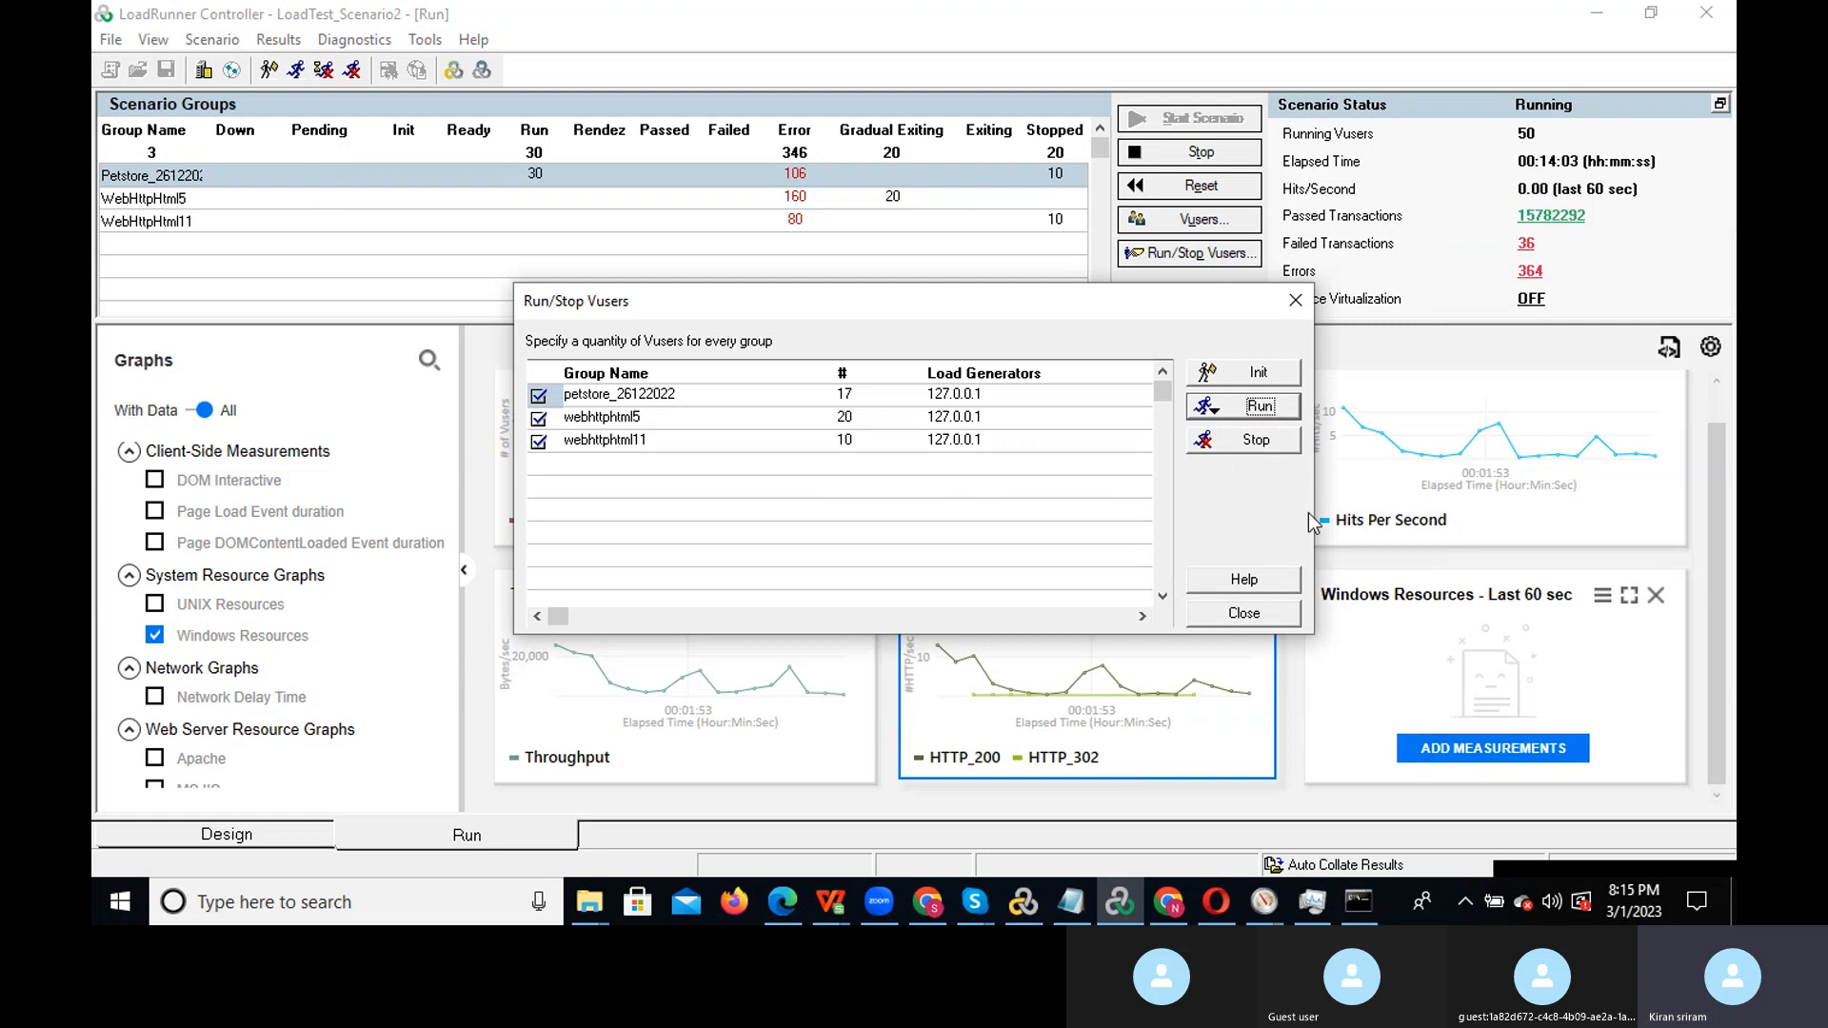
left_click(1276, 602)
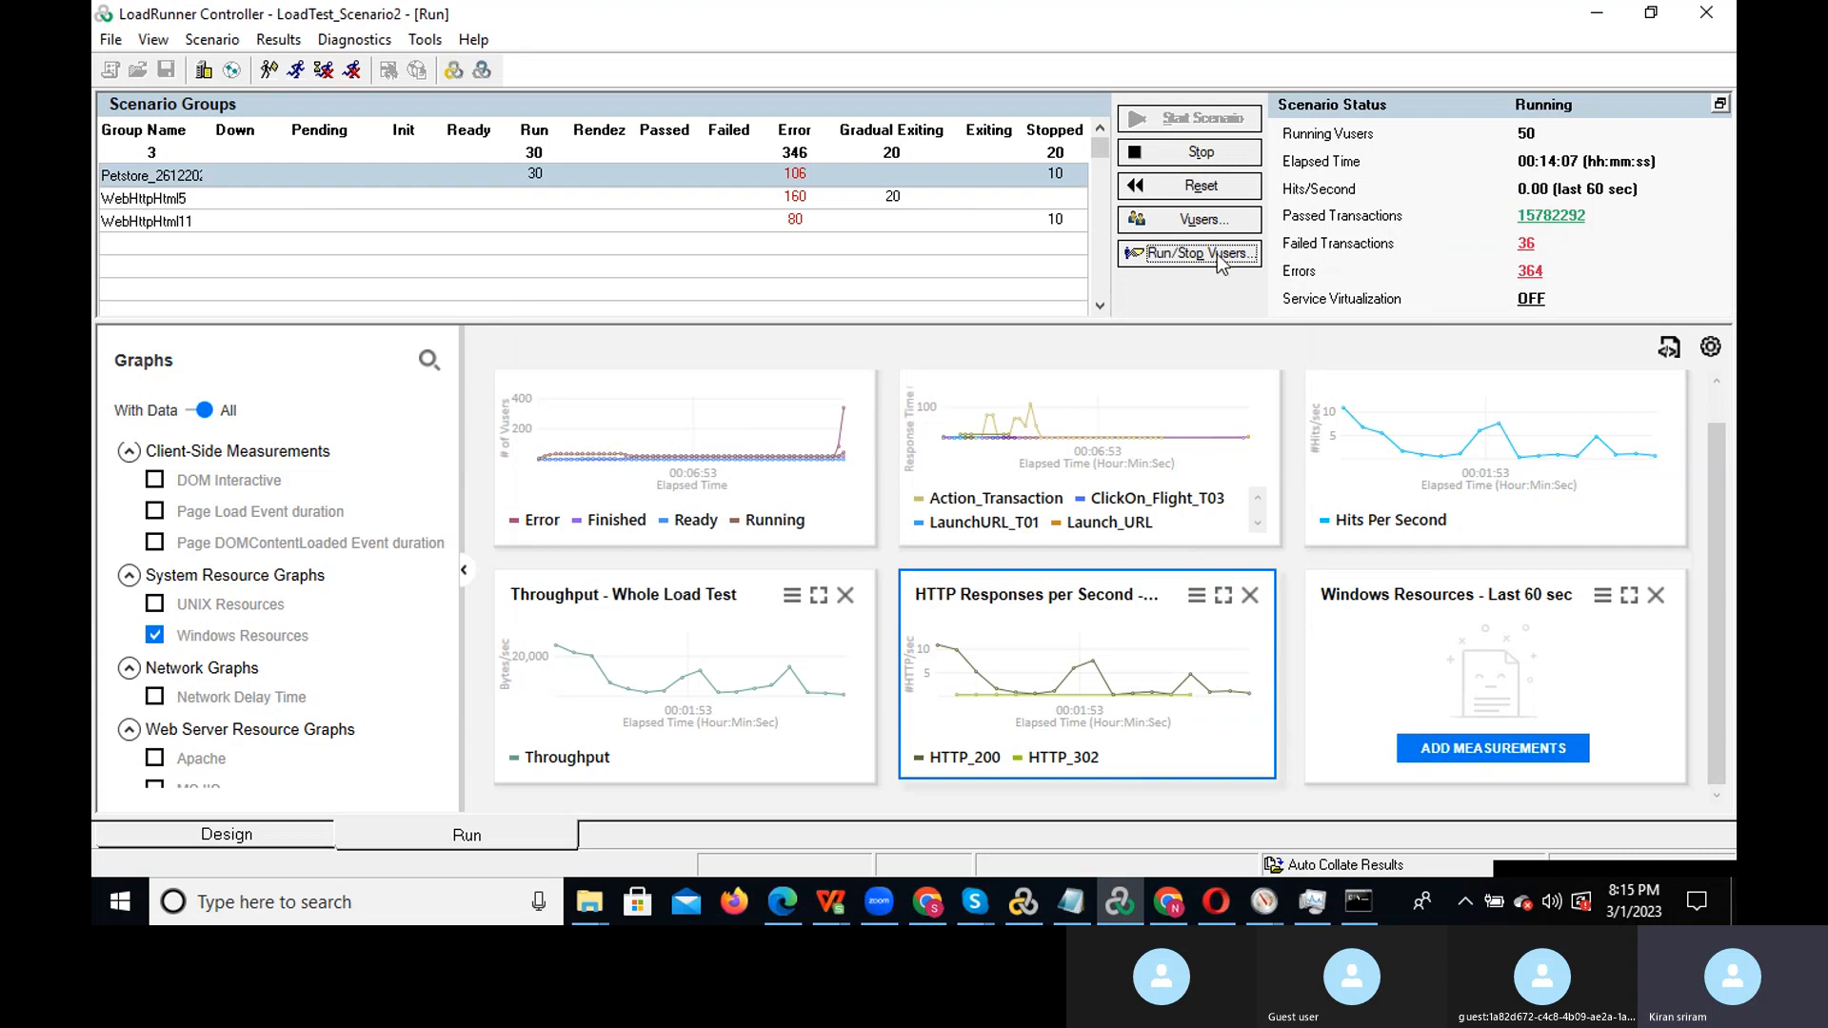
left_click(1215, 253)
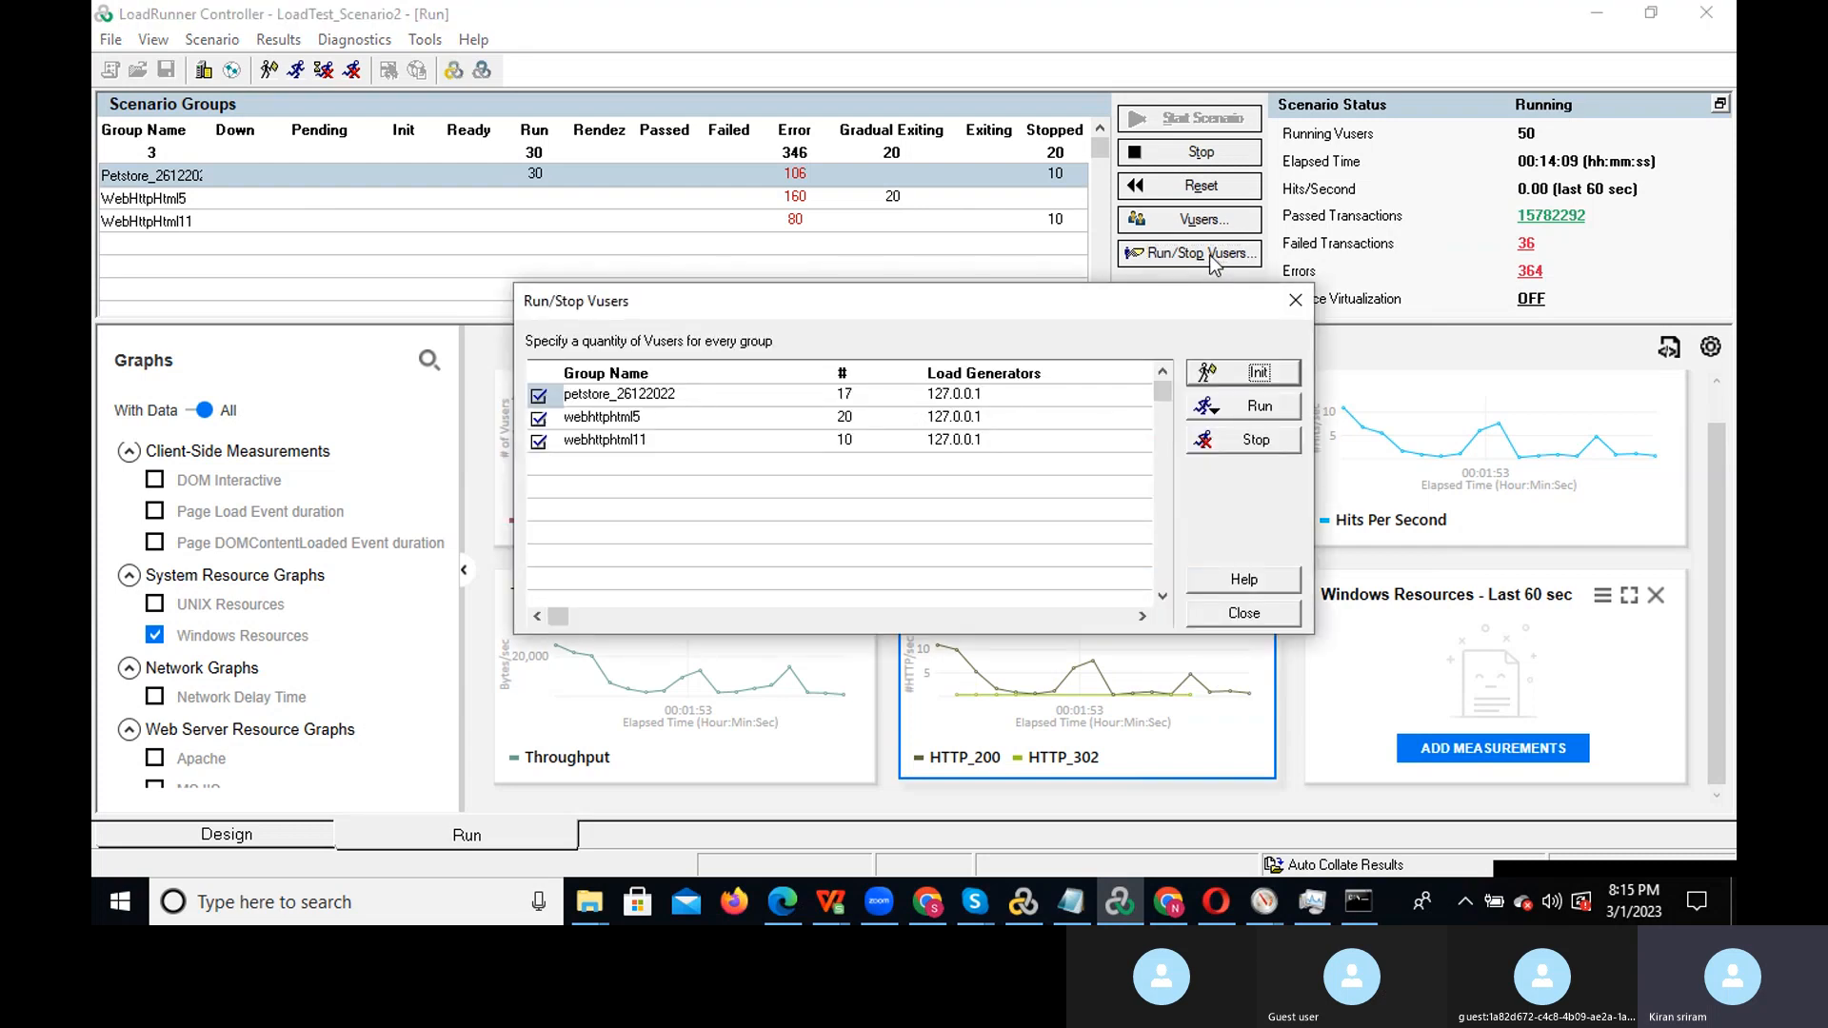
left_click(1293, 301)
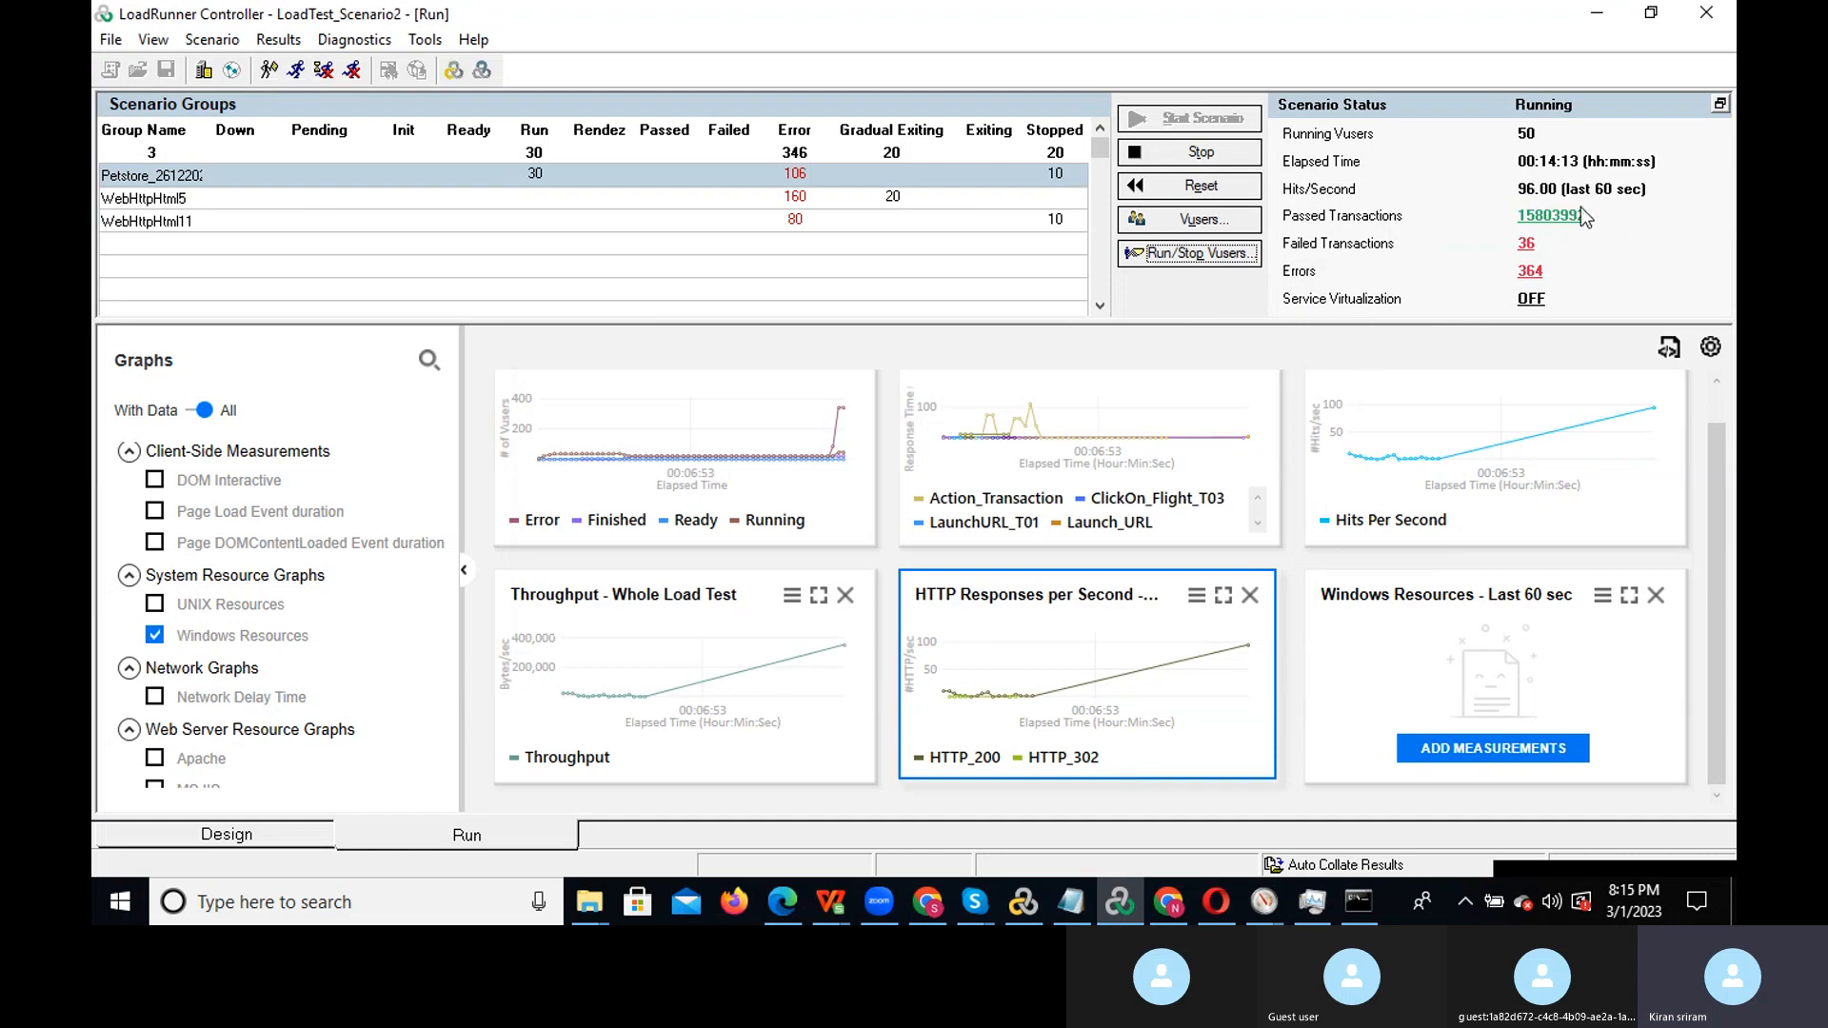
Examine the passed and failed counts per transaction, then look through the results and diagnostics options
left_click(1552, 217)
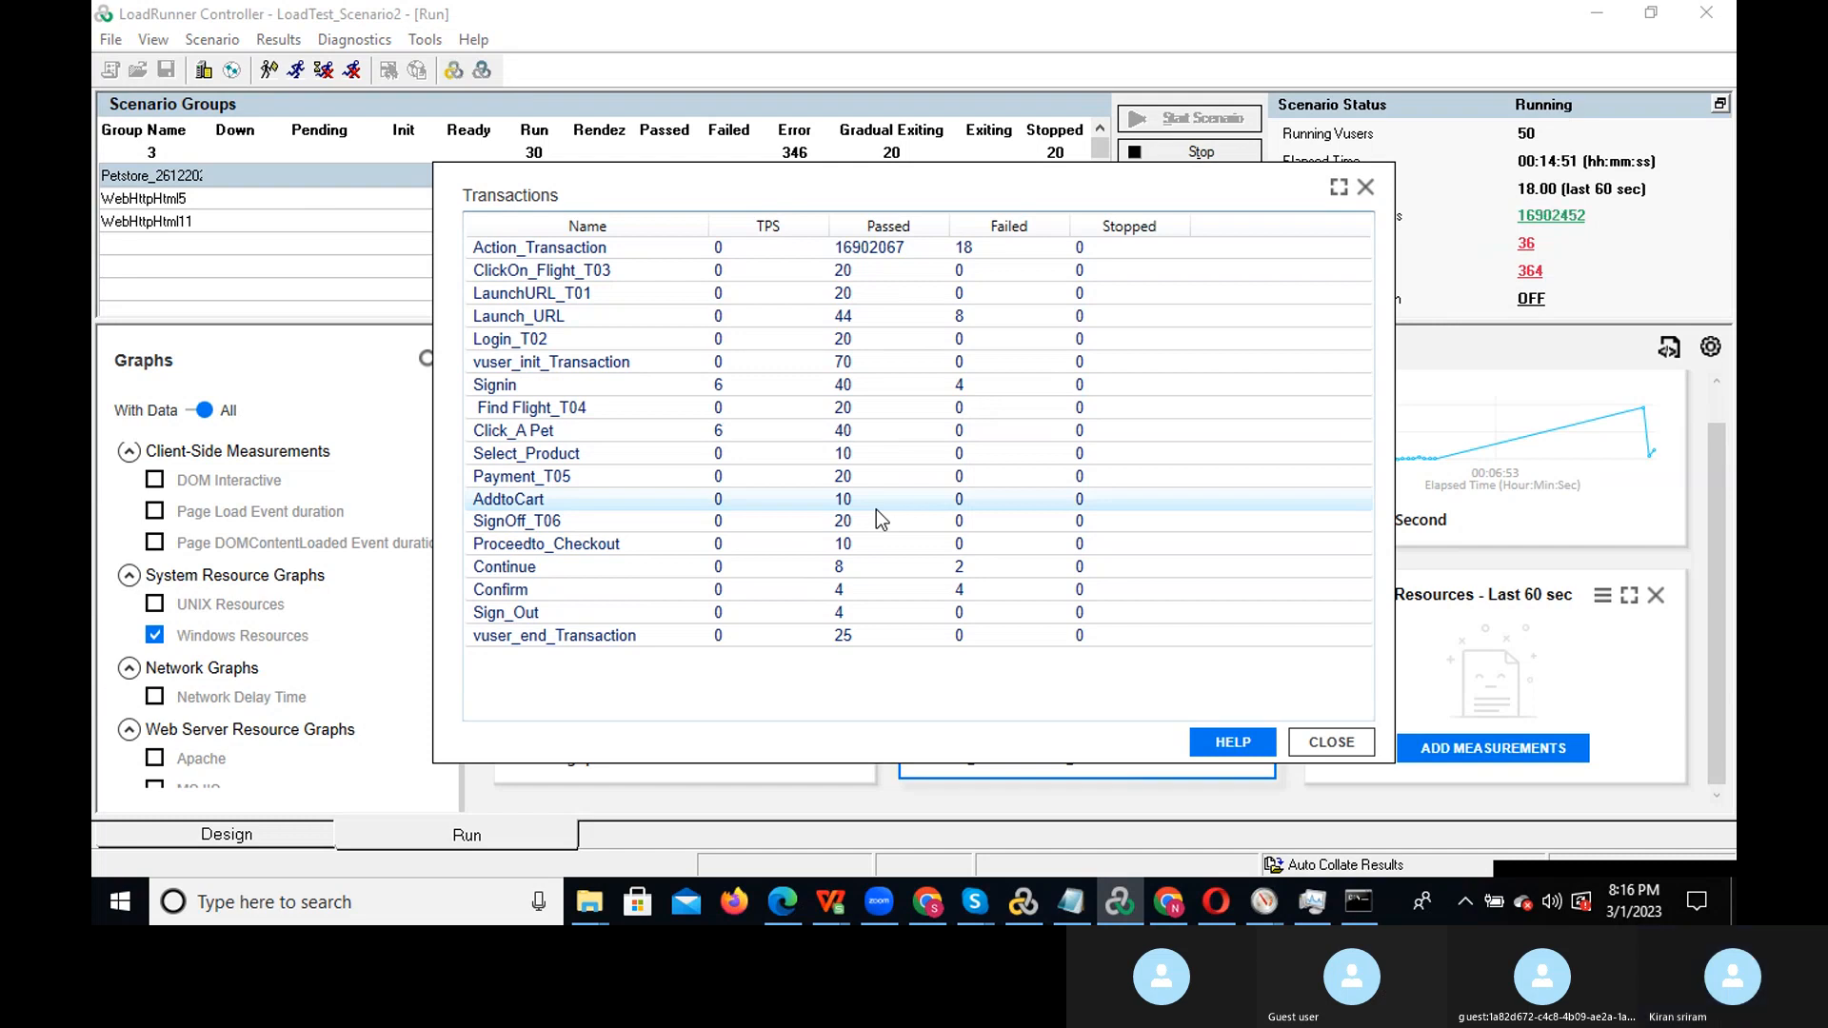
left_click(1332, 742)
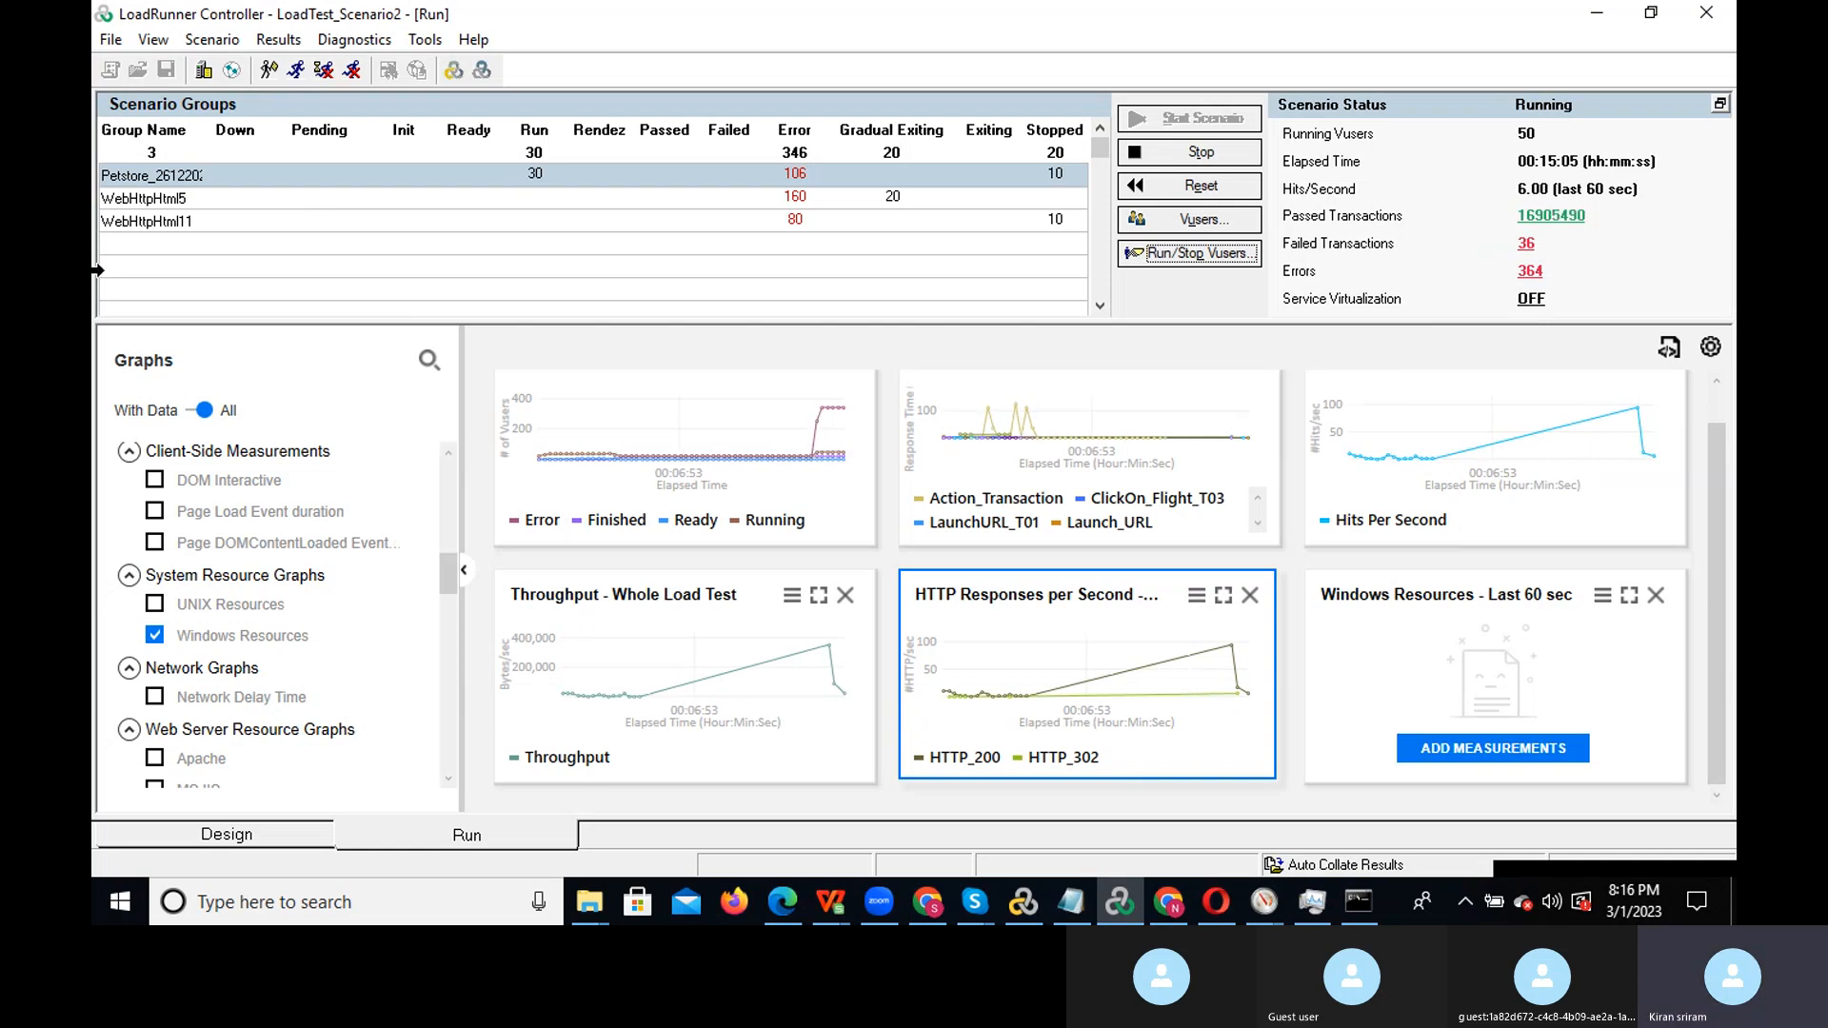
left_click(277, 43)
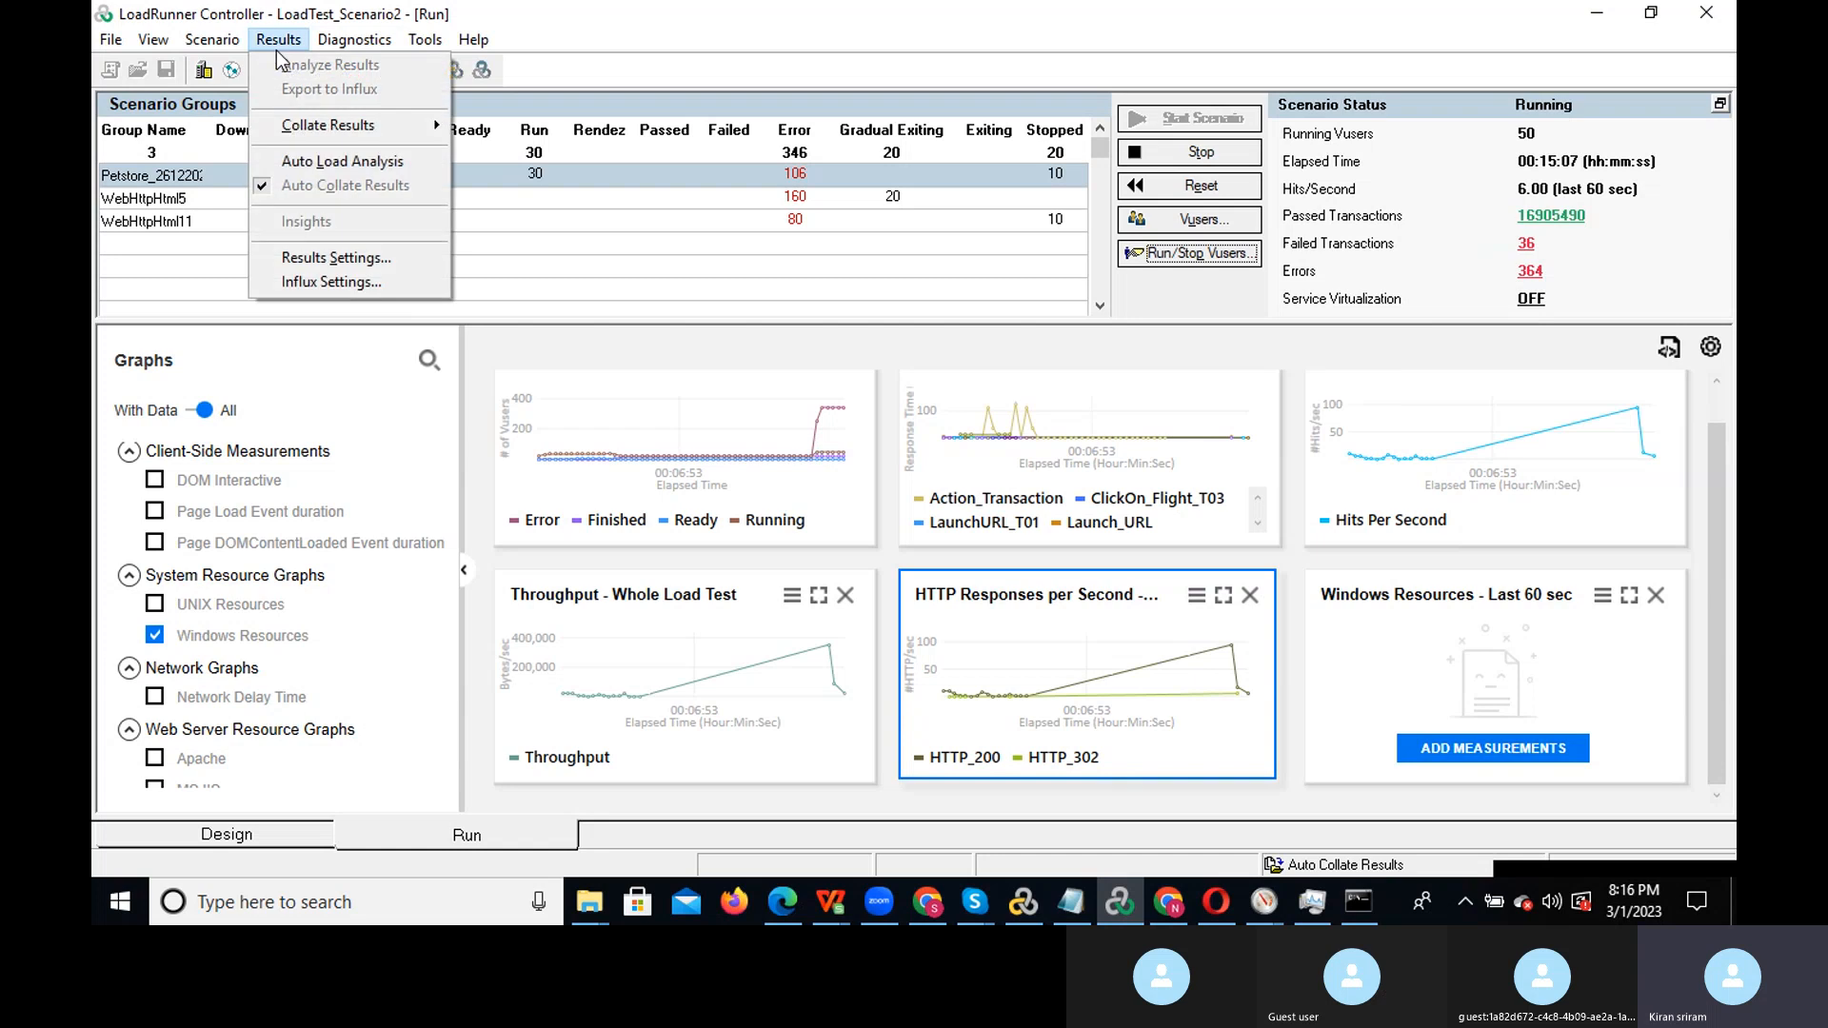
mouse_move(343, 43)
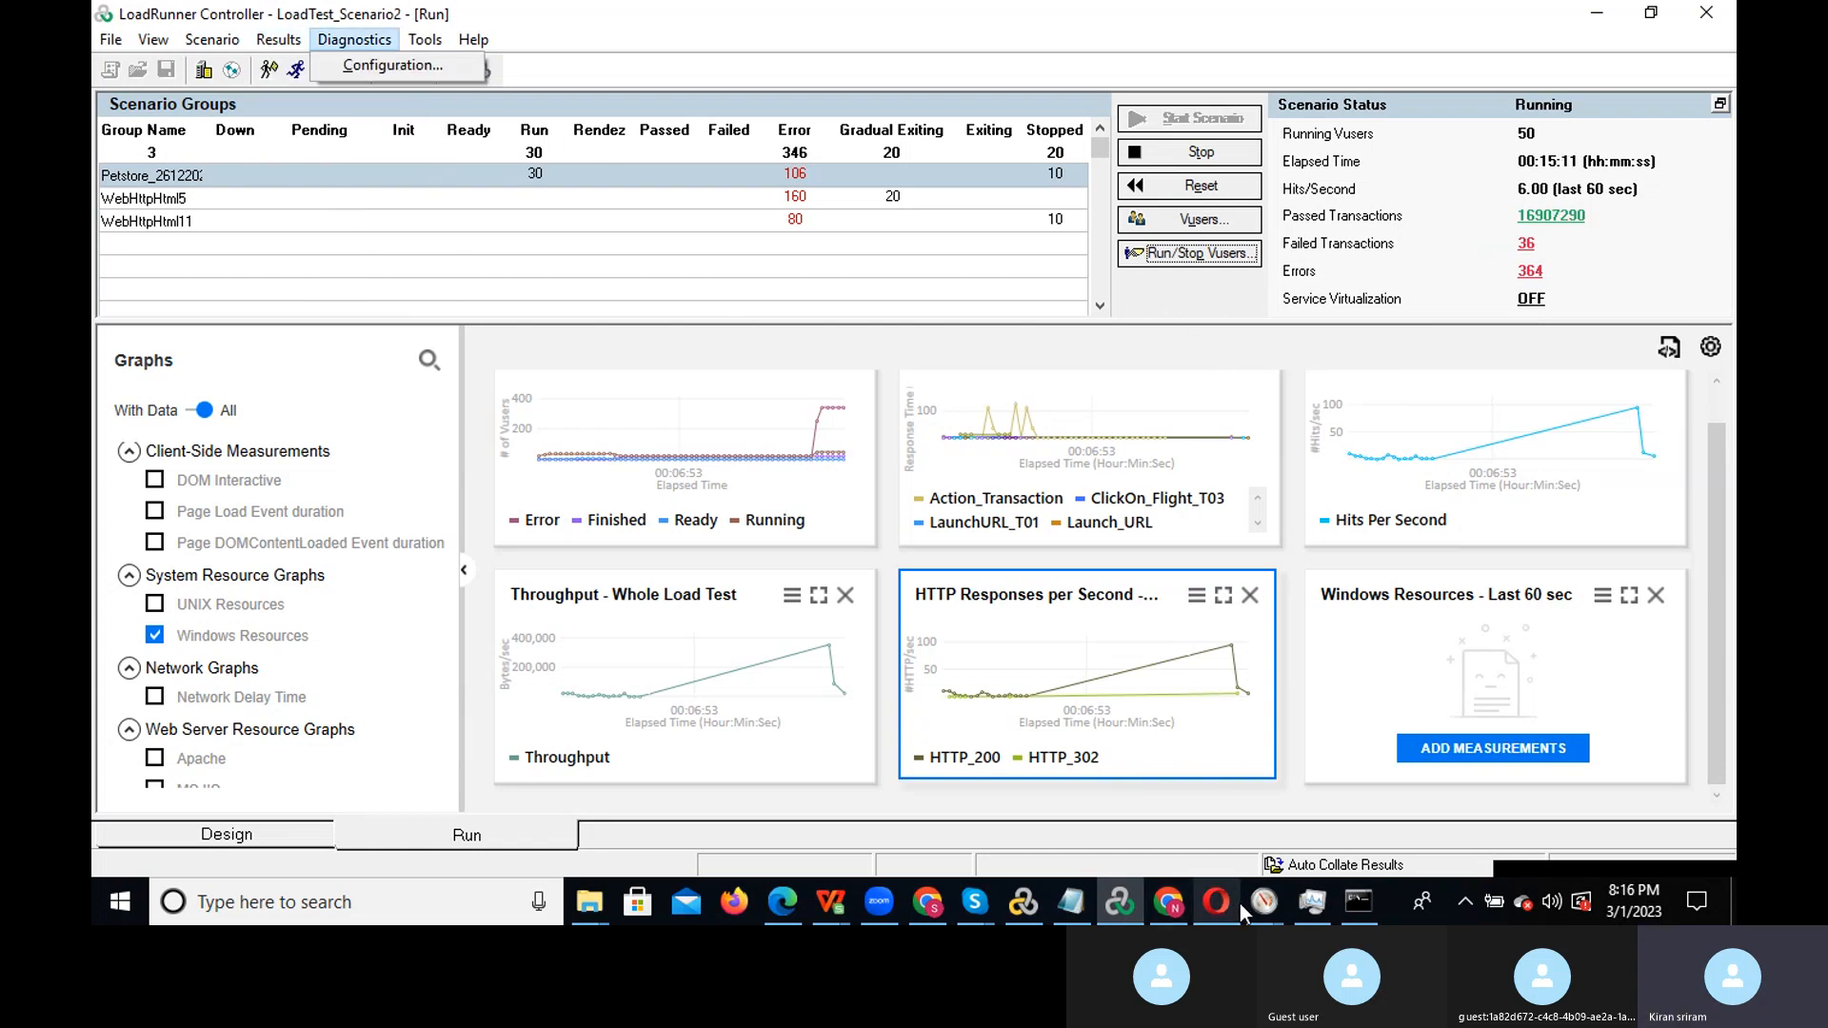
Switch to Performance Monitor and view the System Monitor Log.blg report of LoadTest01032023
mouse_move(1259, 917)
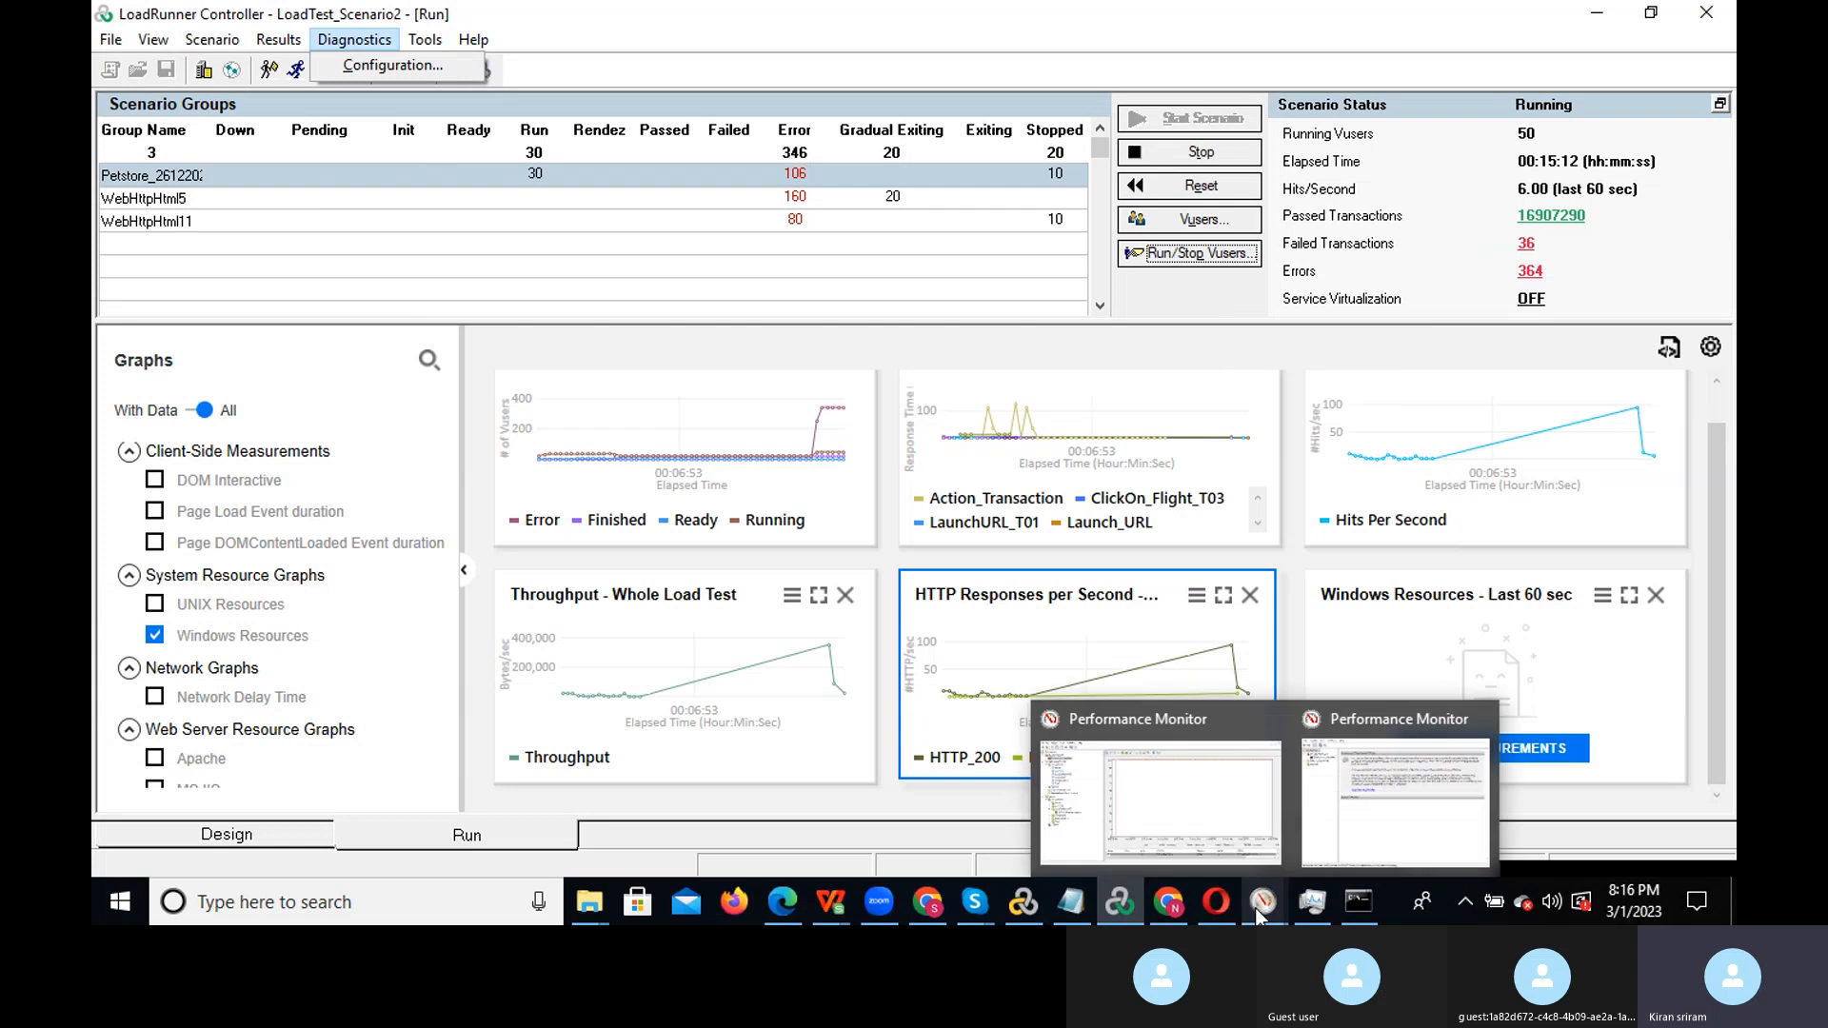
left_click(1215, 808)
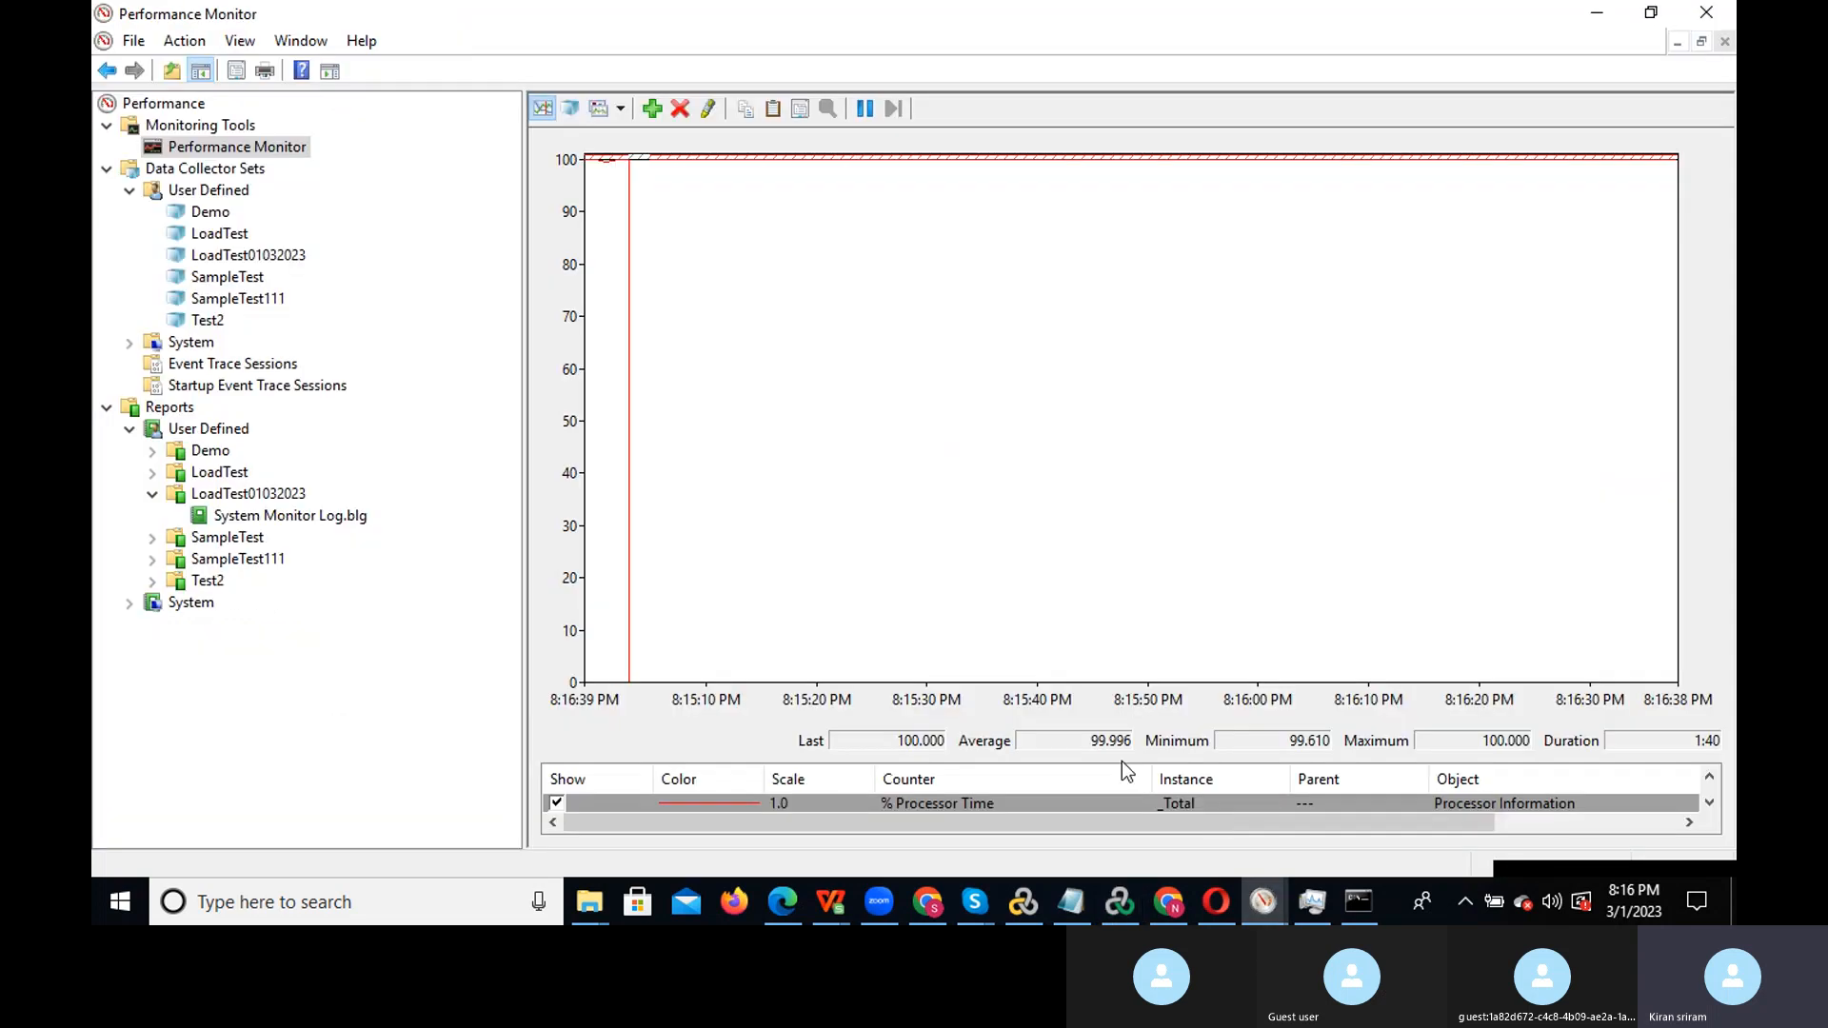
left_click(331, 514)
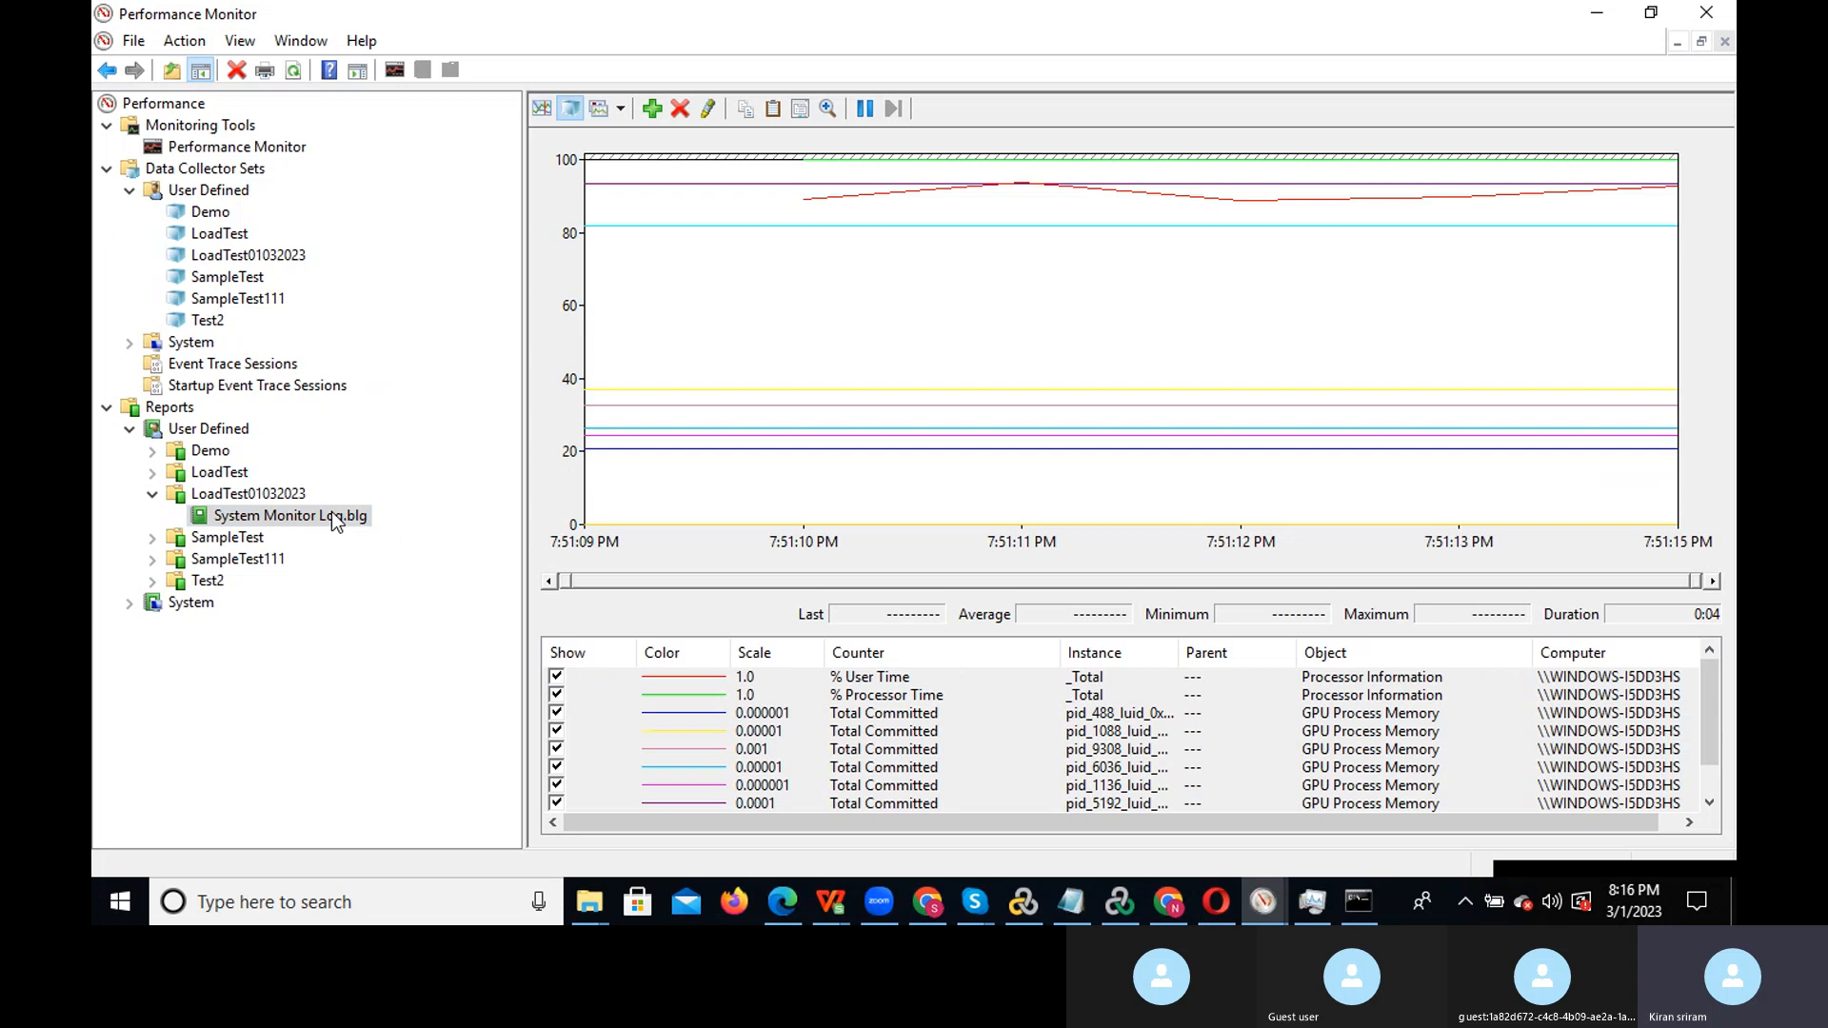
Switch to File Explorer and open the LoadTest01032023 folder under C:\PerfLogs\Admin, granting permanent access to it
left_click(589, 902)
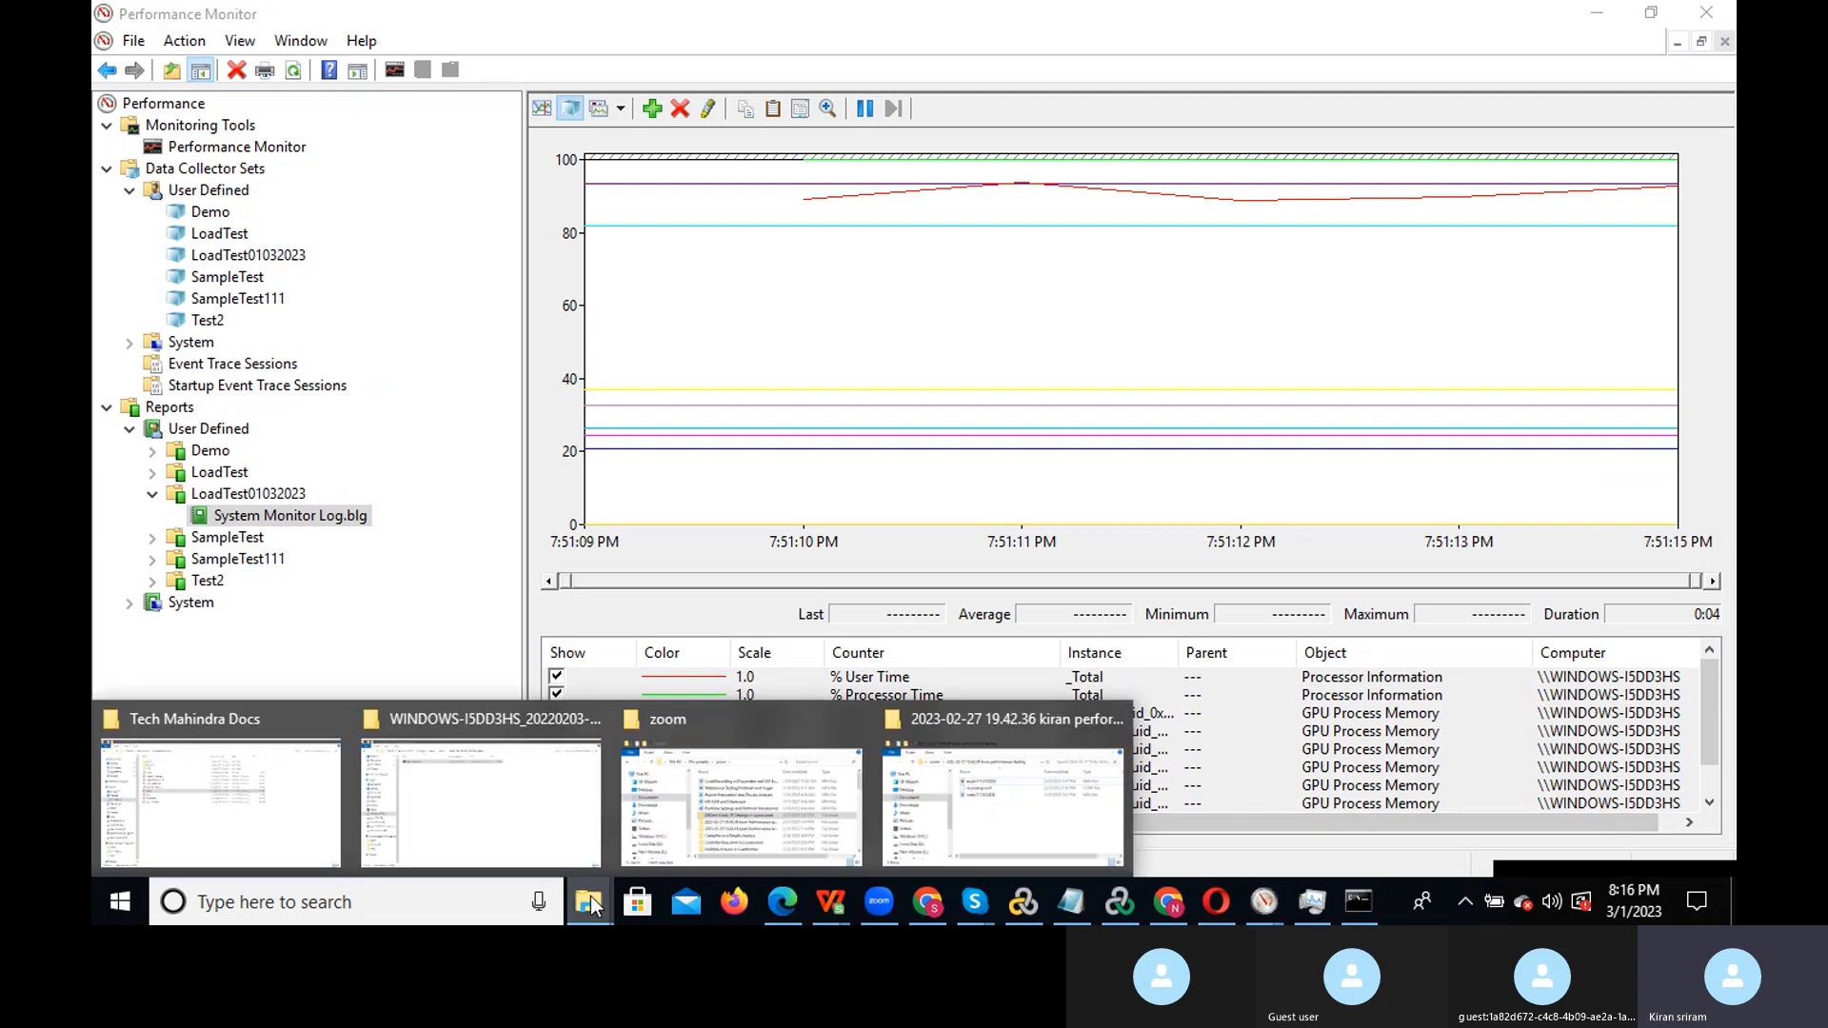
left_click(477, 789)
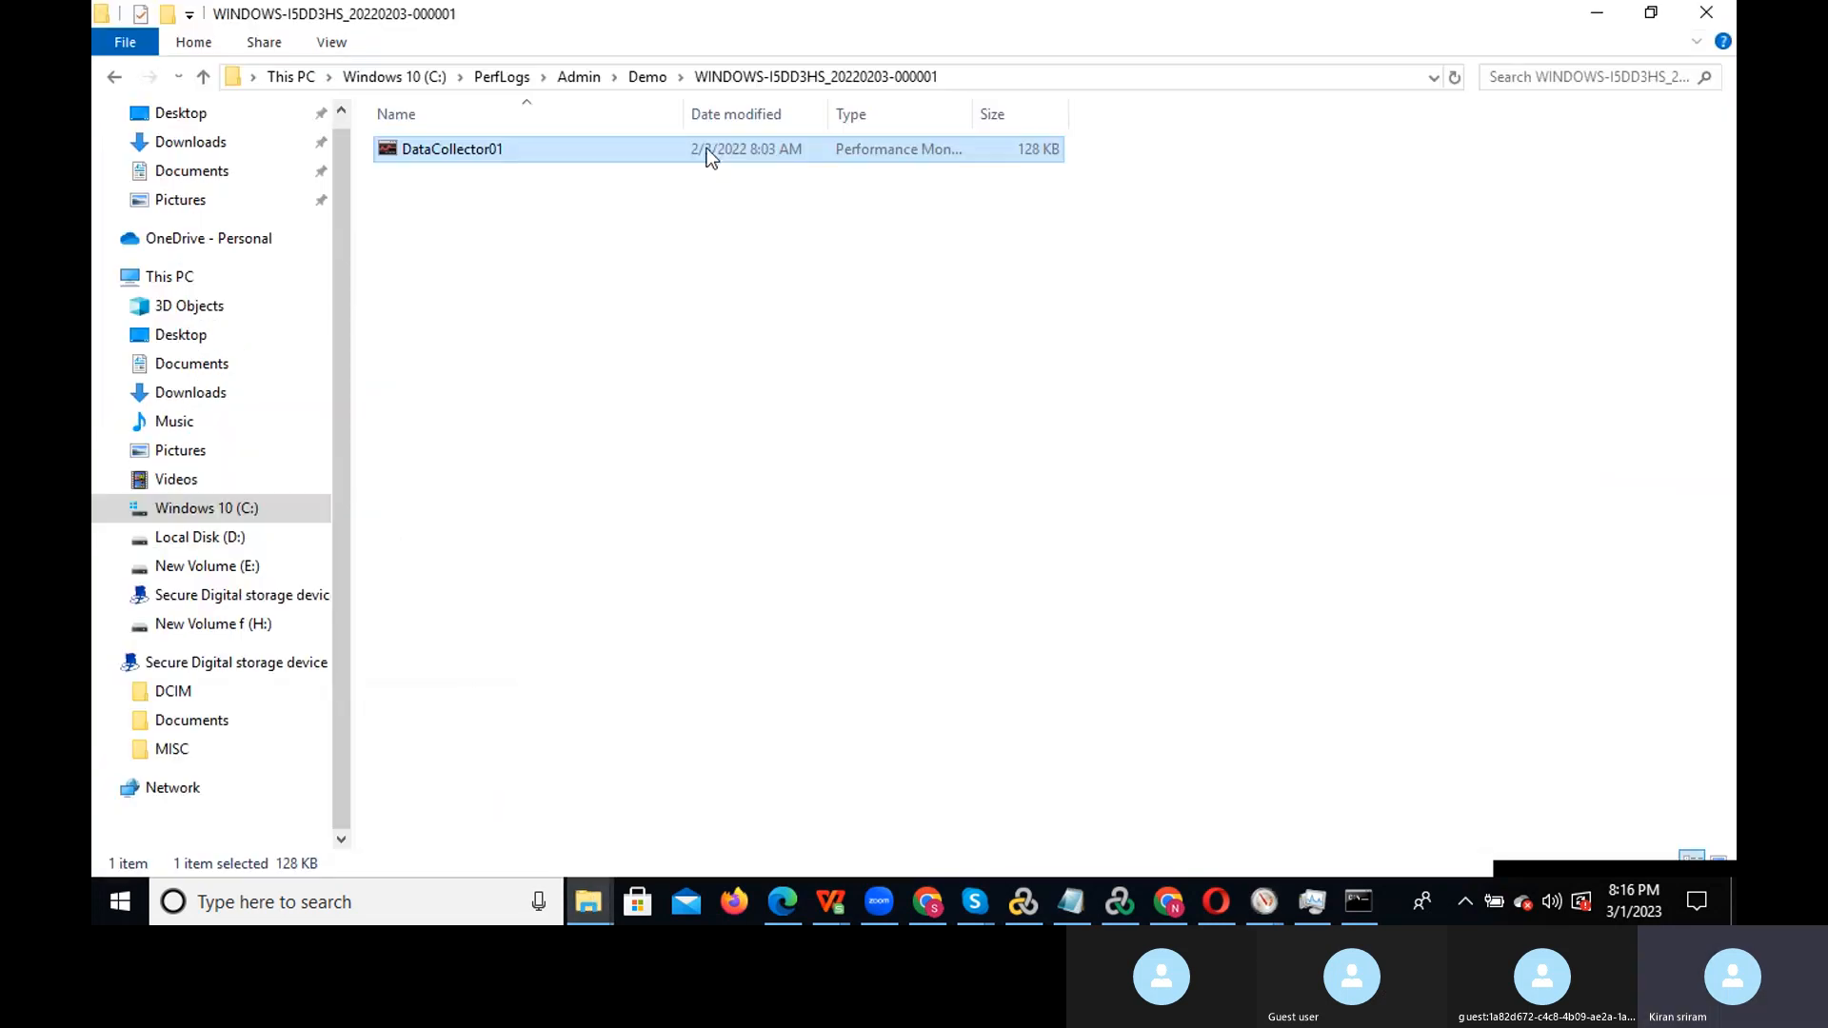
left_click(579, 78)
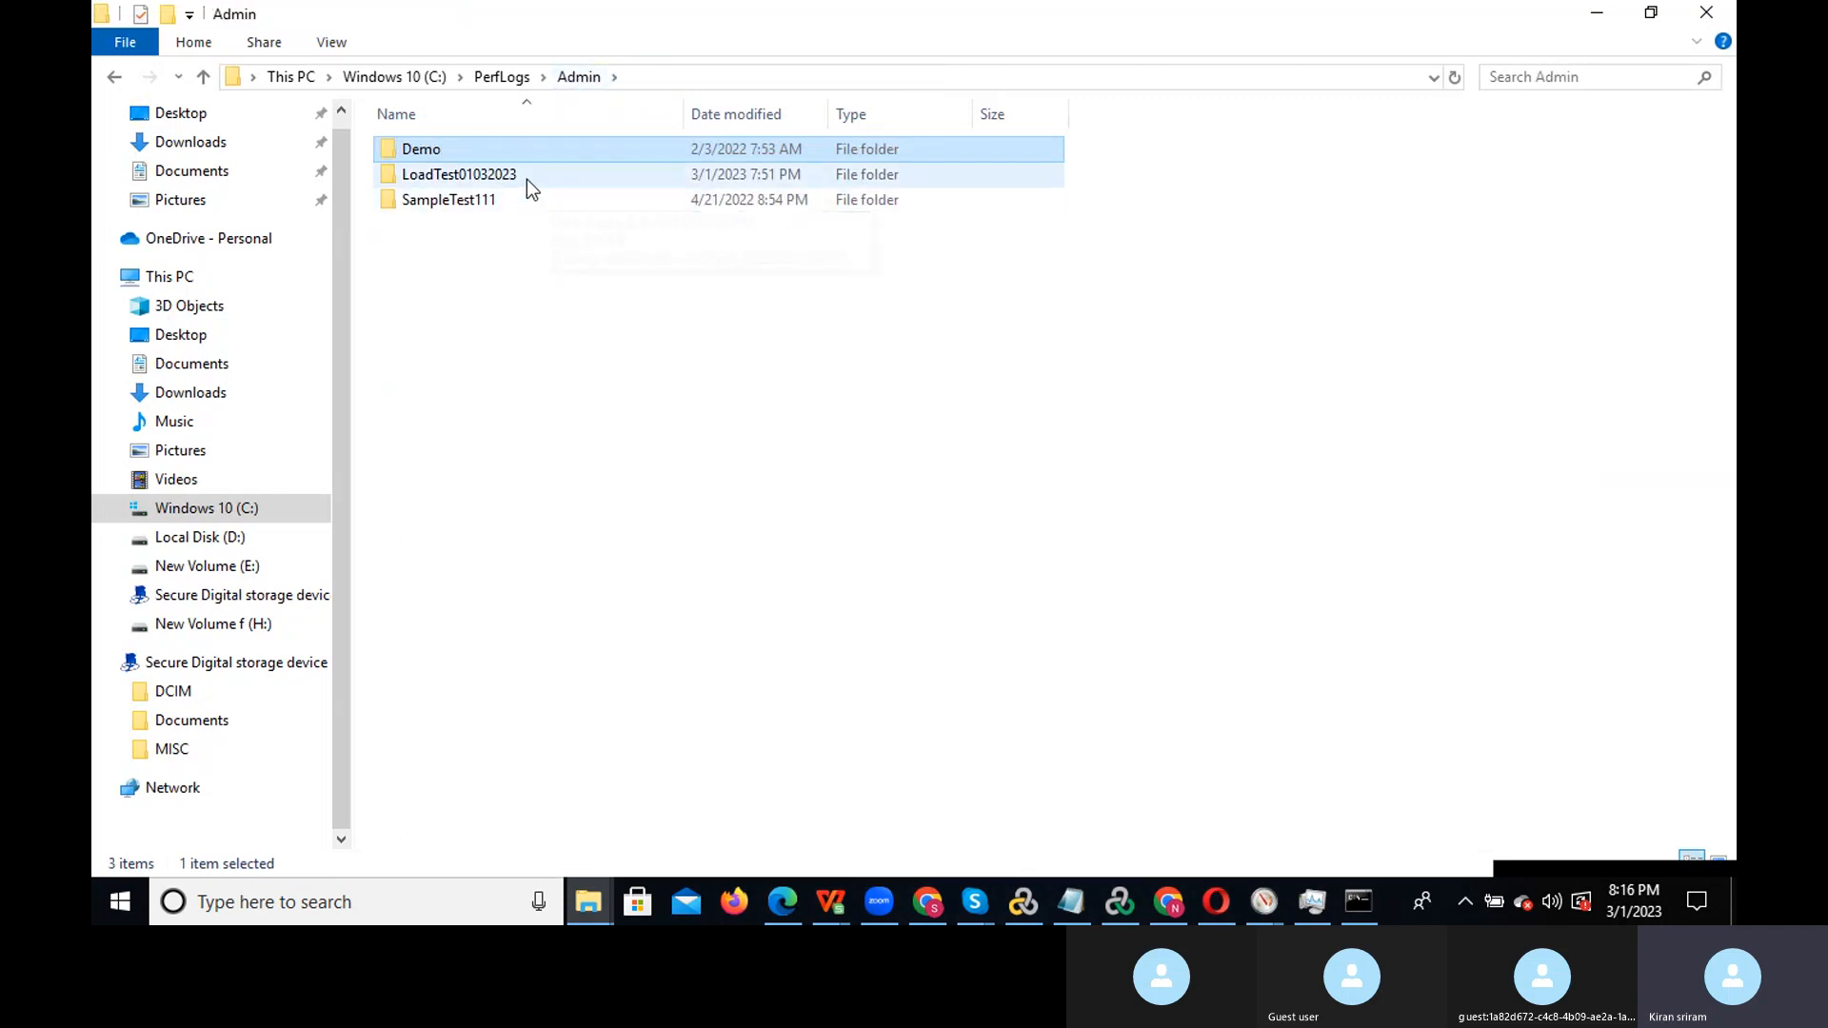
left_click(528, 179)
double_click(528, 179)
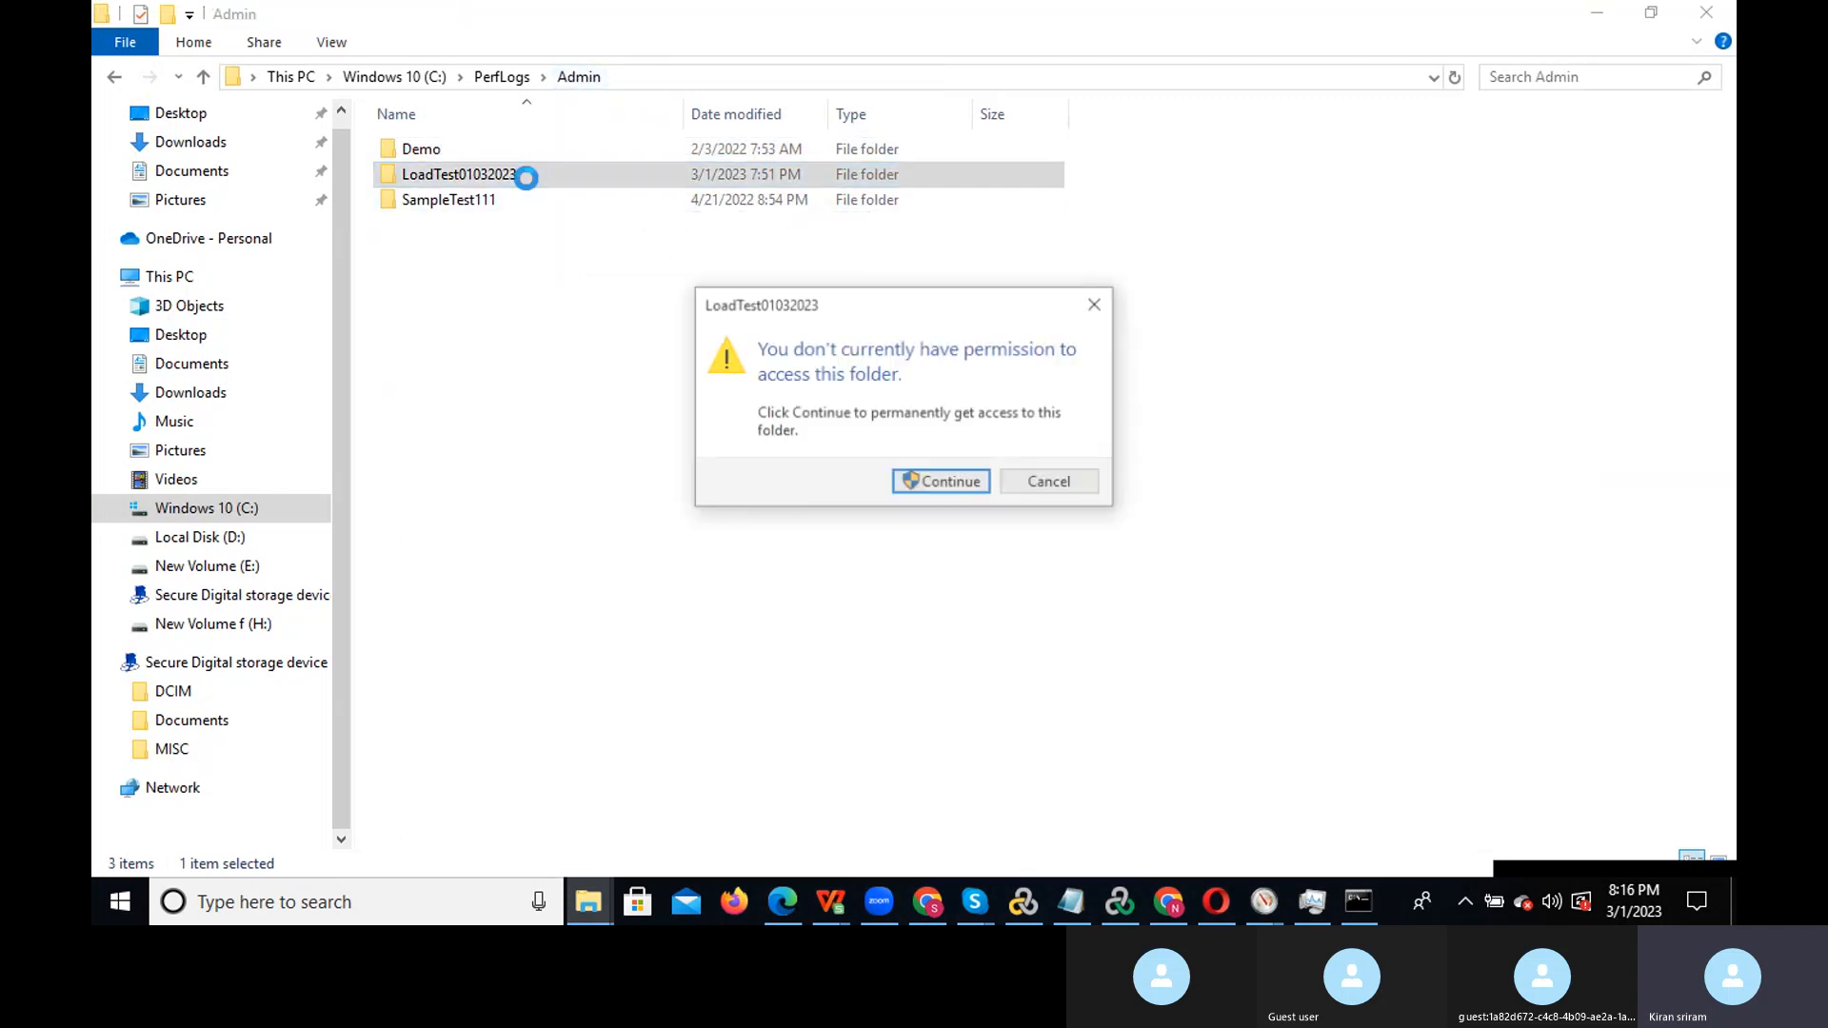
left_click(951, 484)
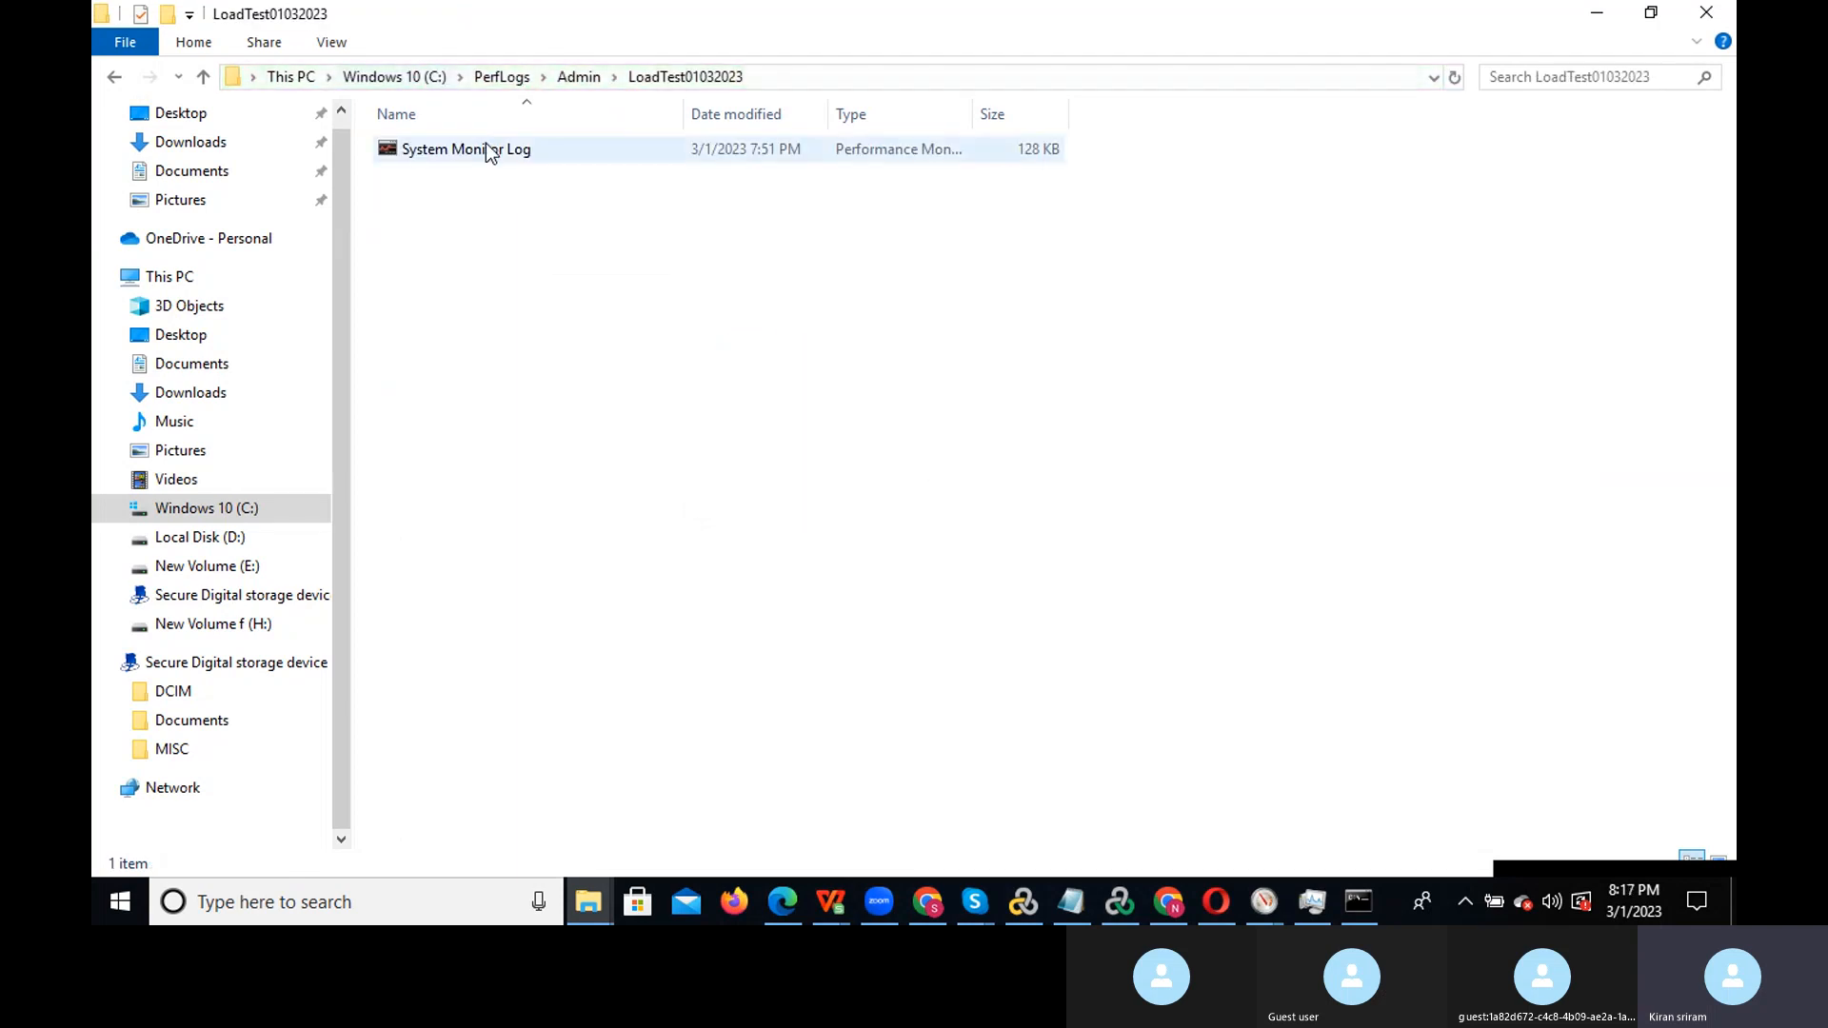
View the System Monitor Log file in its own Performance Monitor window, then close it and minimize File Explorer
double_click(493, 152)
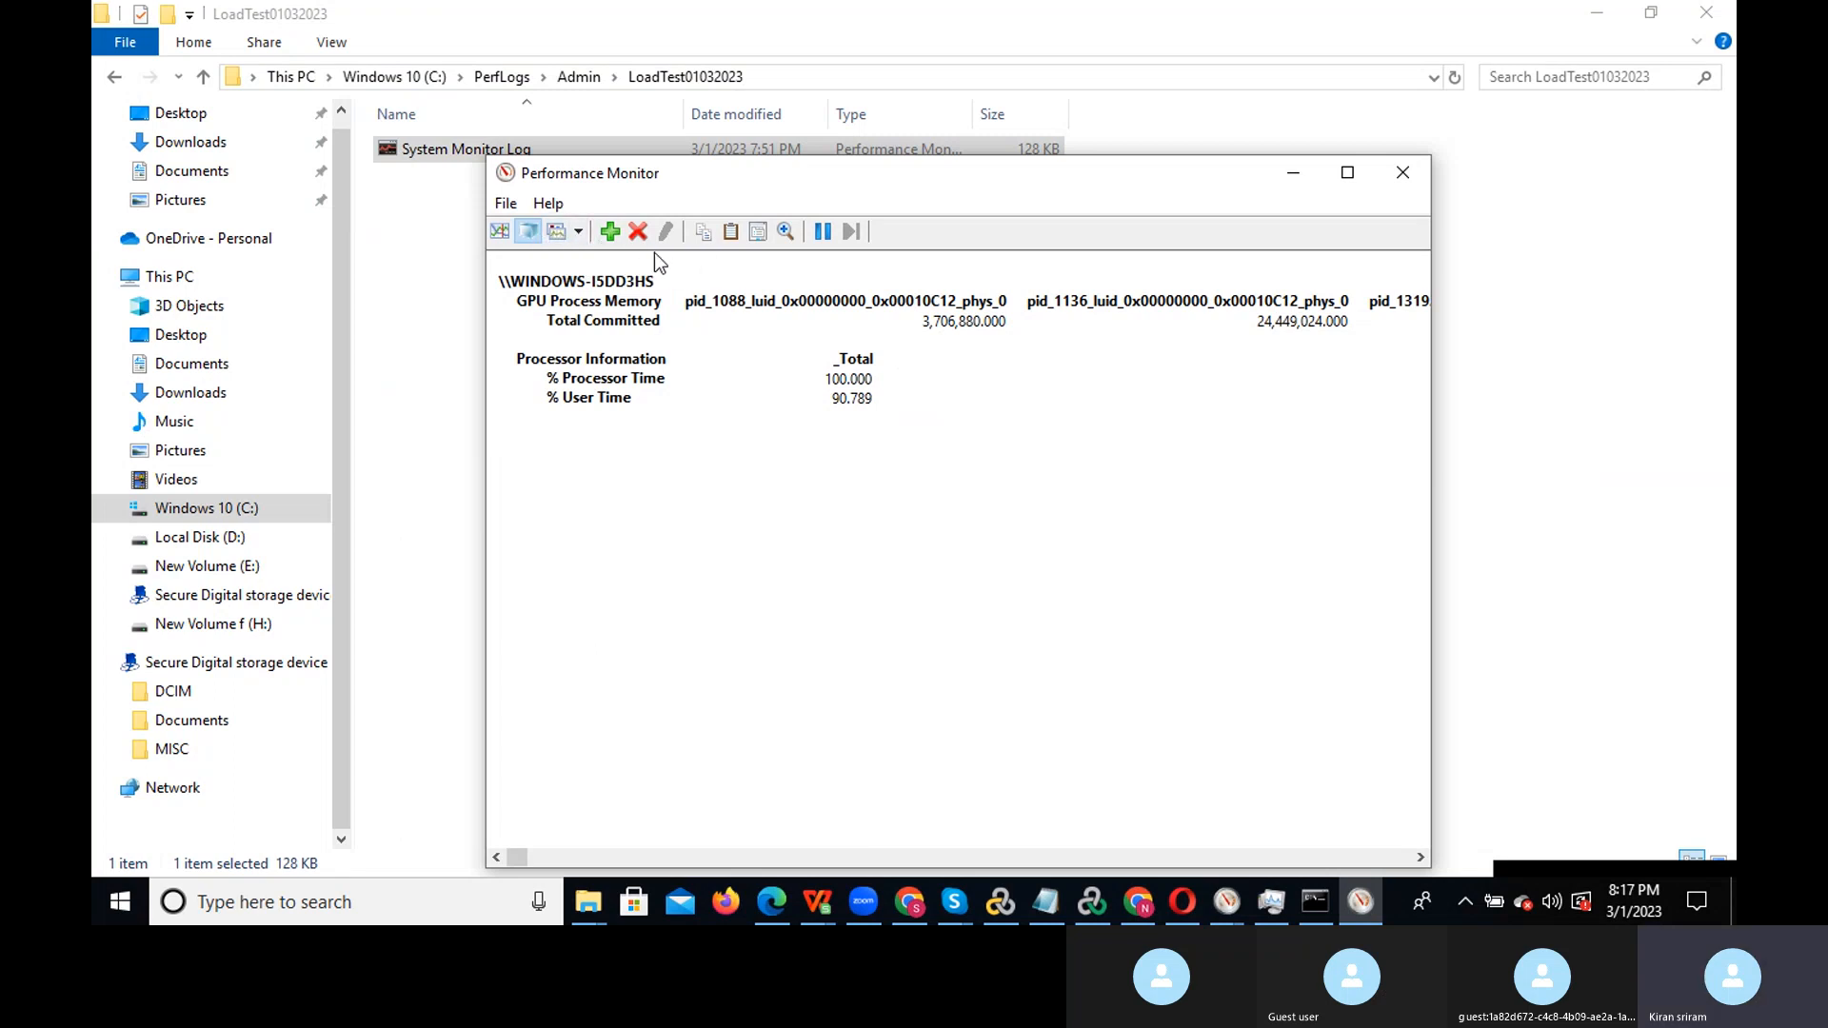
left_click(1403, 173)
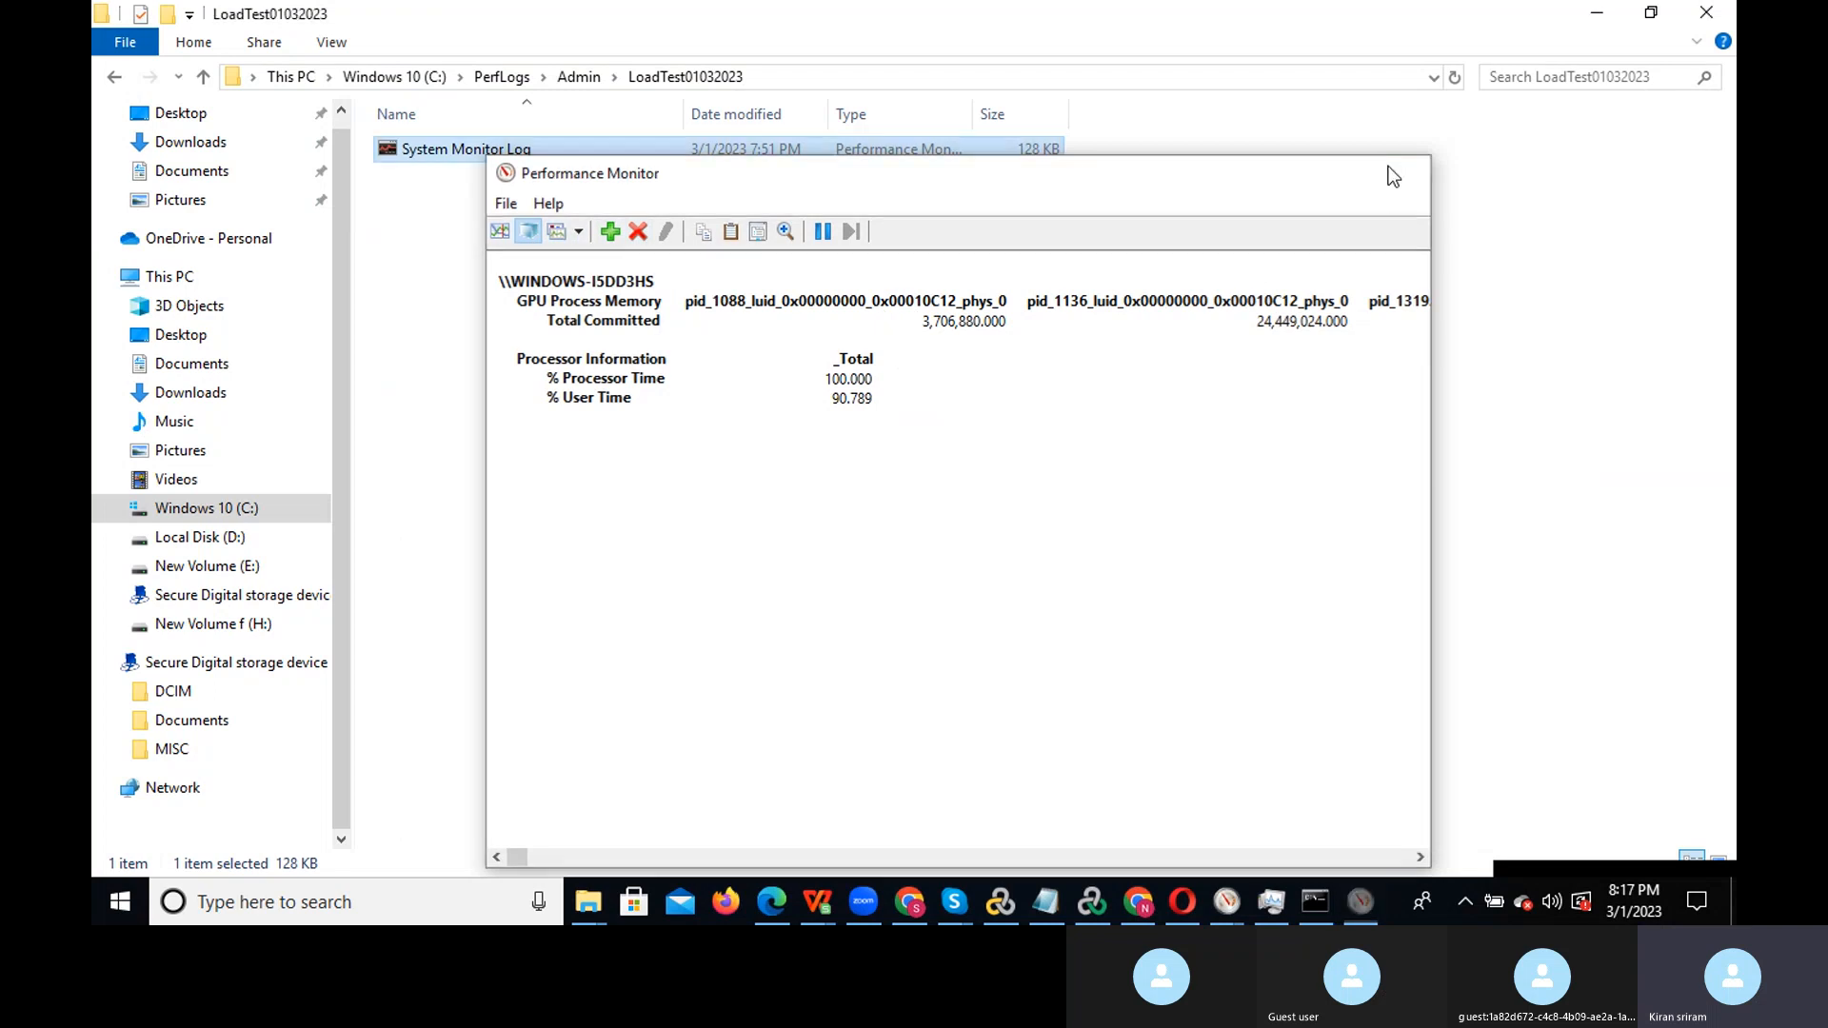
left_click(1585, 17)
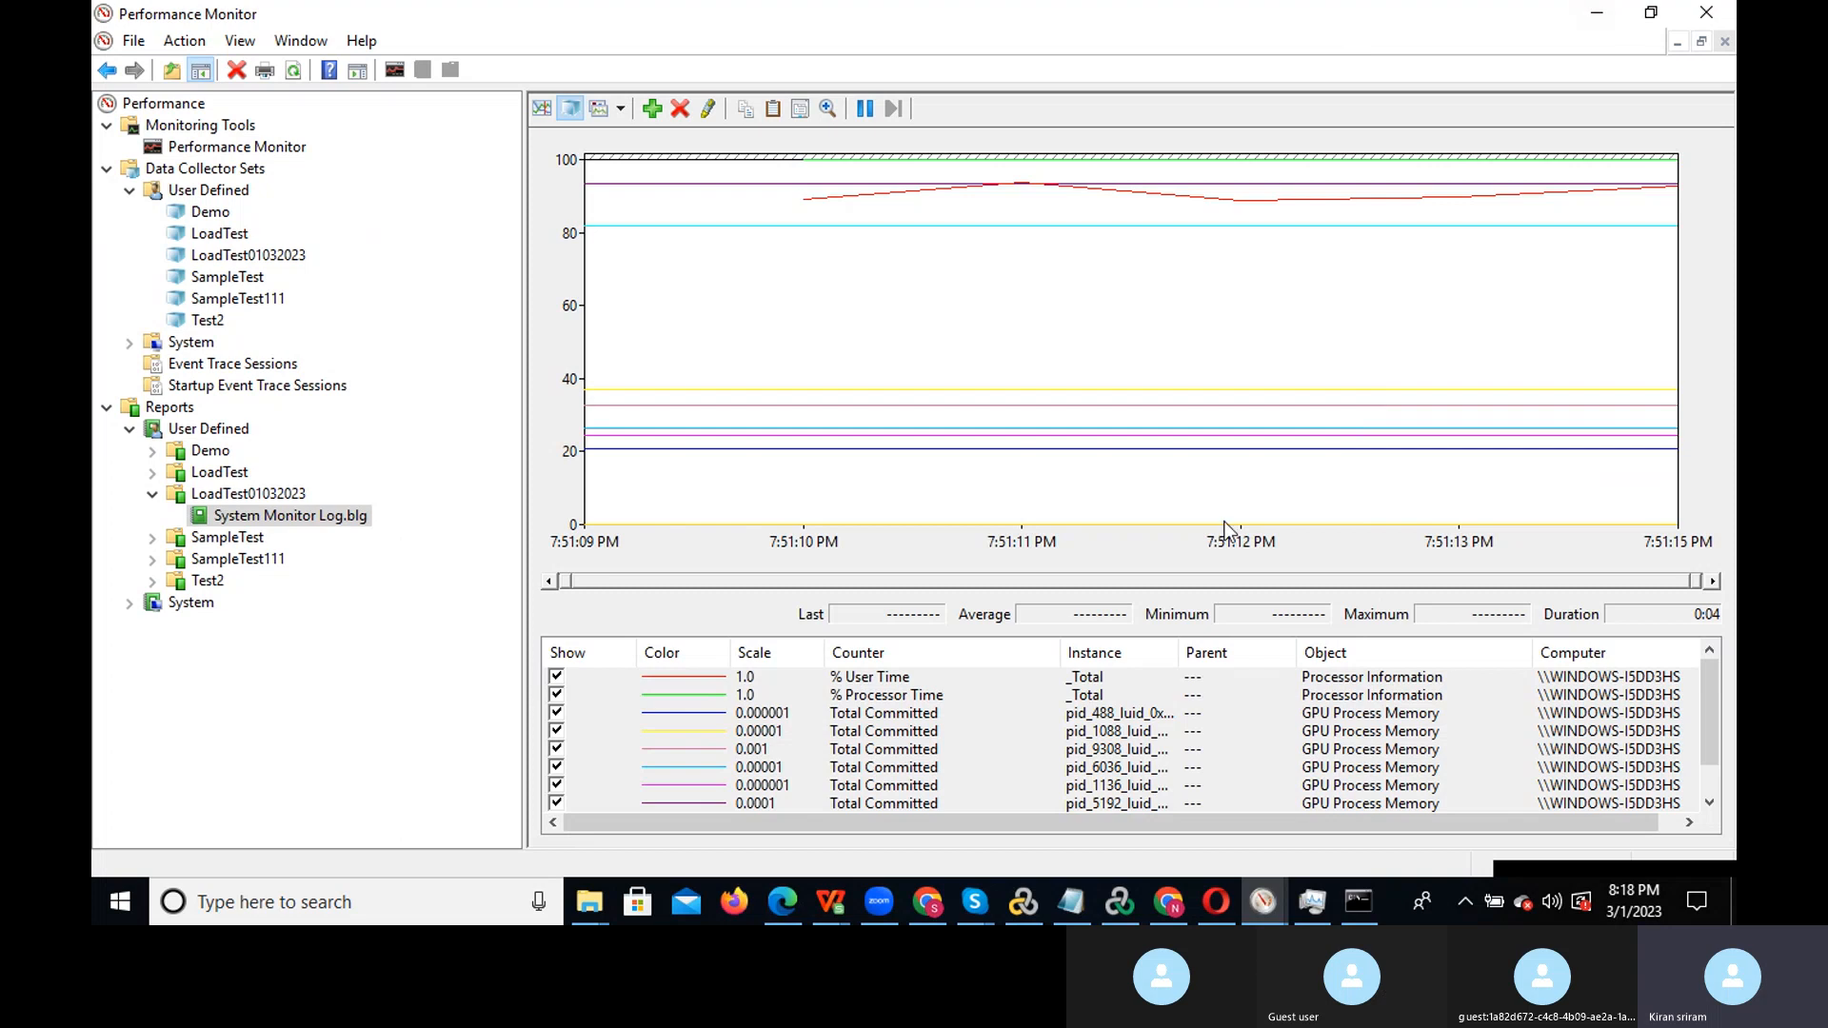
Switch to LoadRunner Controller and stop the running LoadTest_Scenario2, forcing the gradually exiting Vusers to stop immediately
left_click(1121, 895)
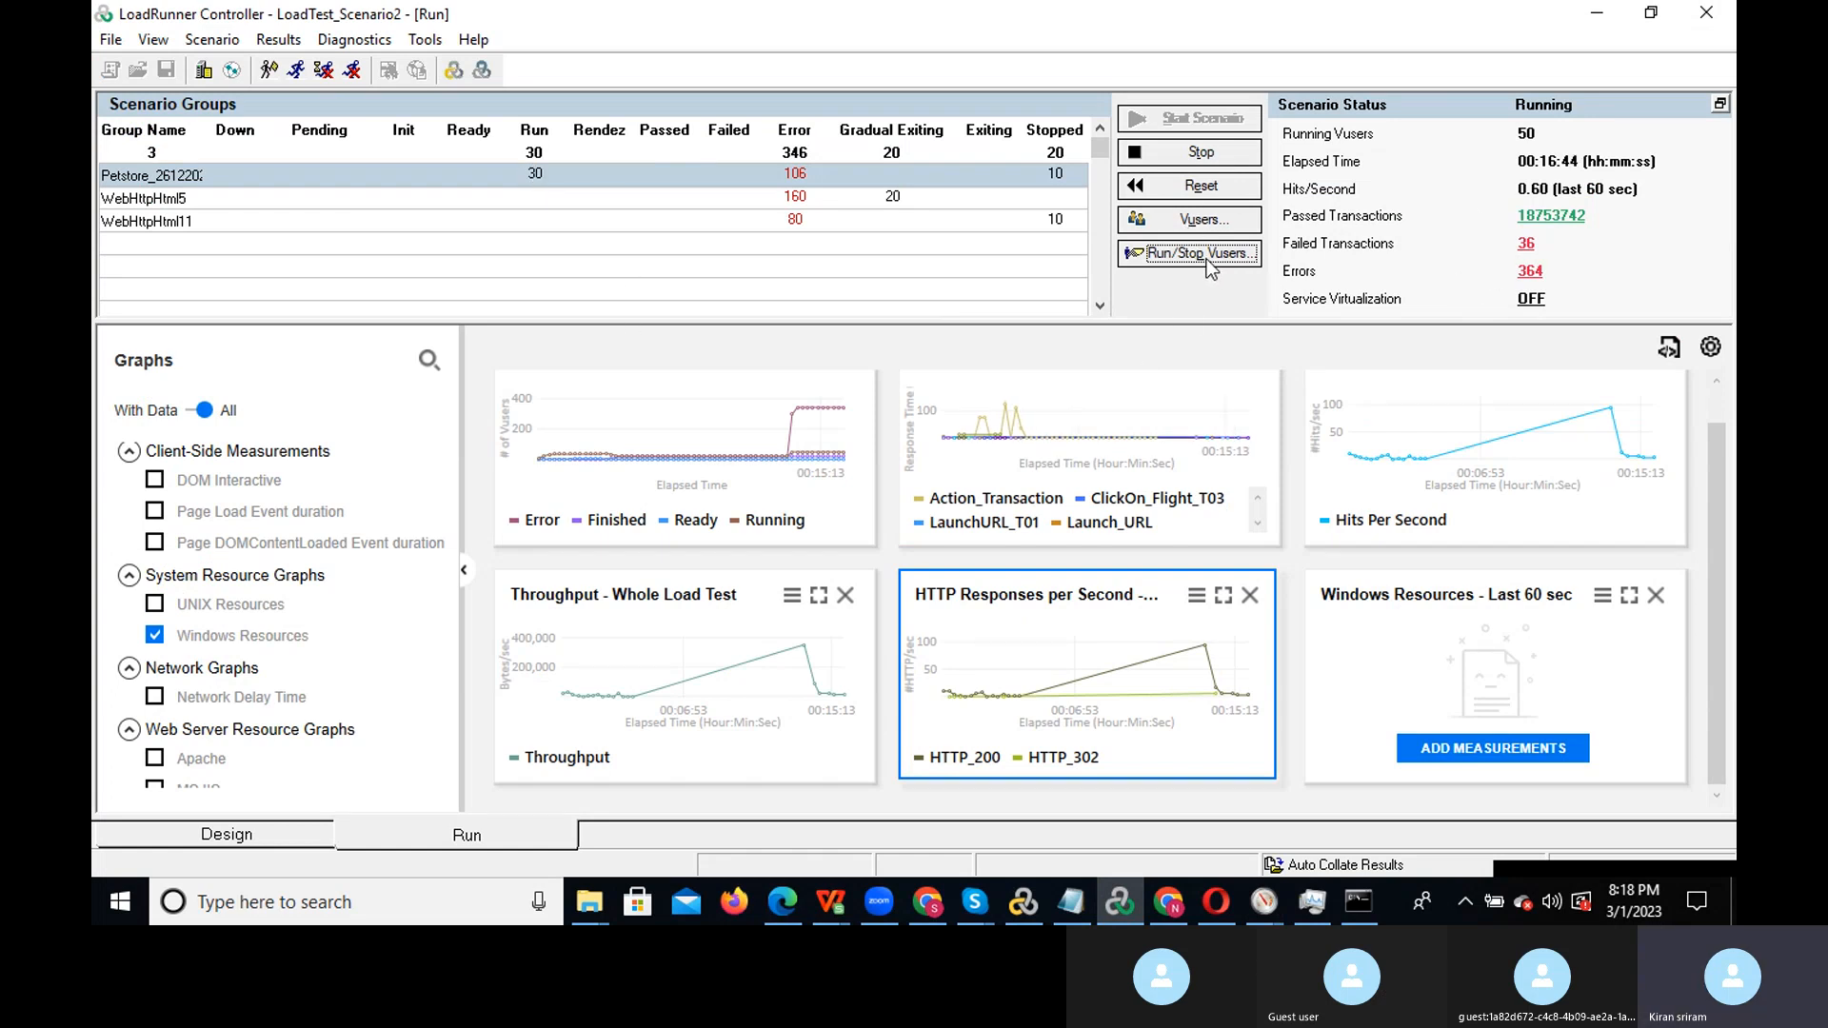
left_click(1199, 157)
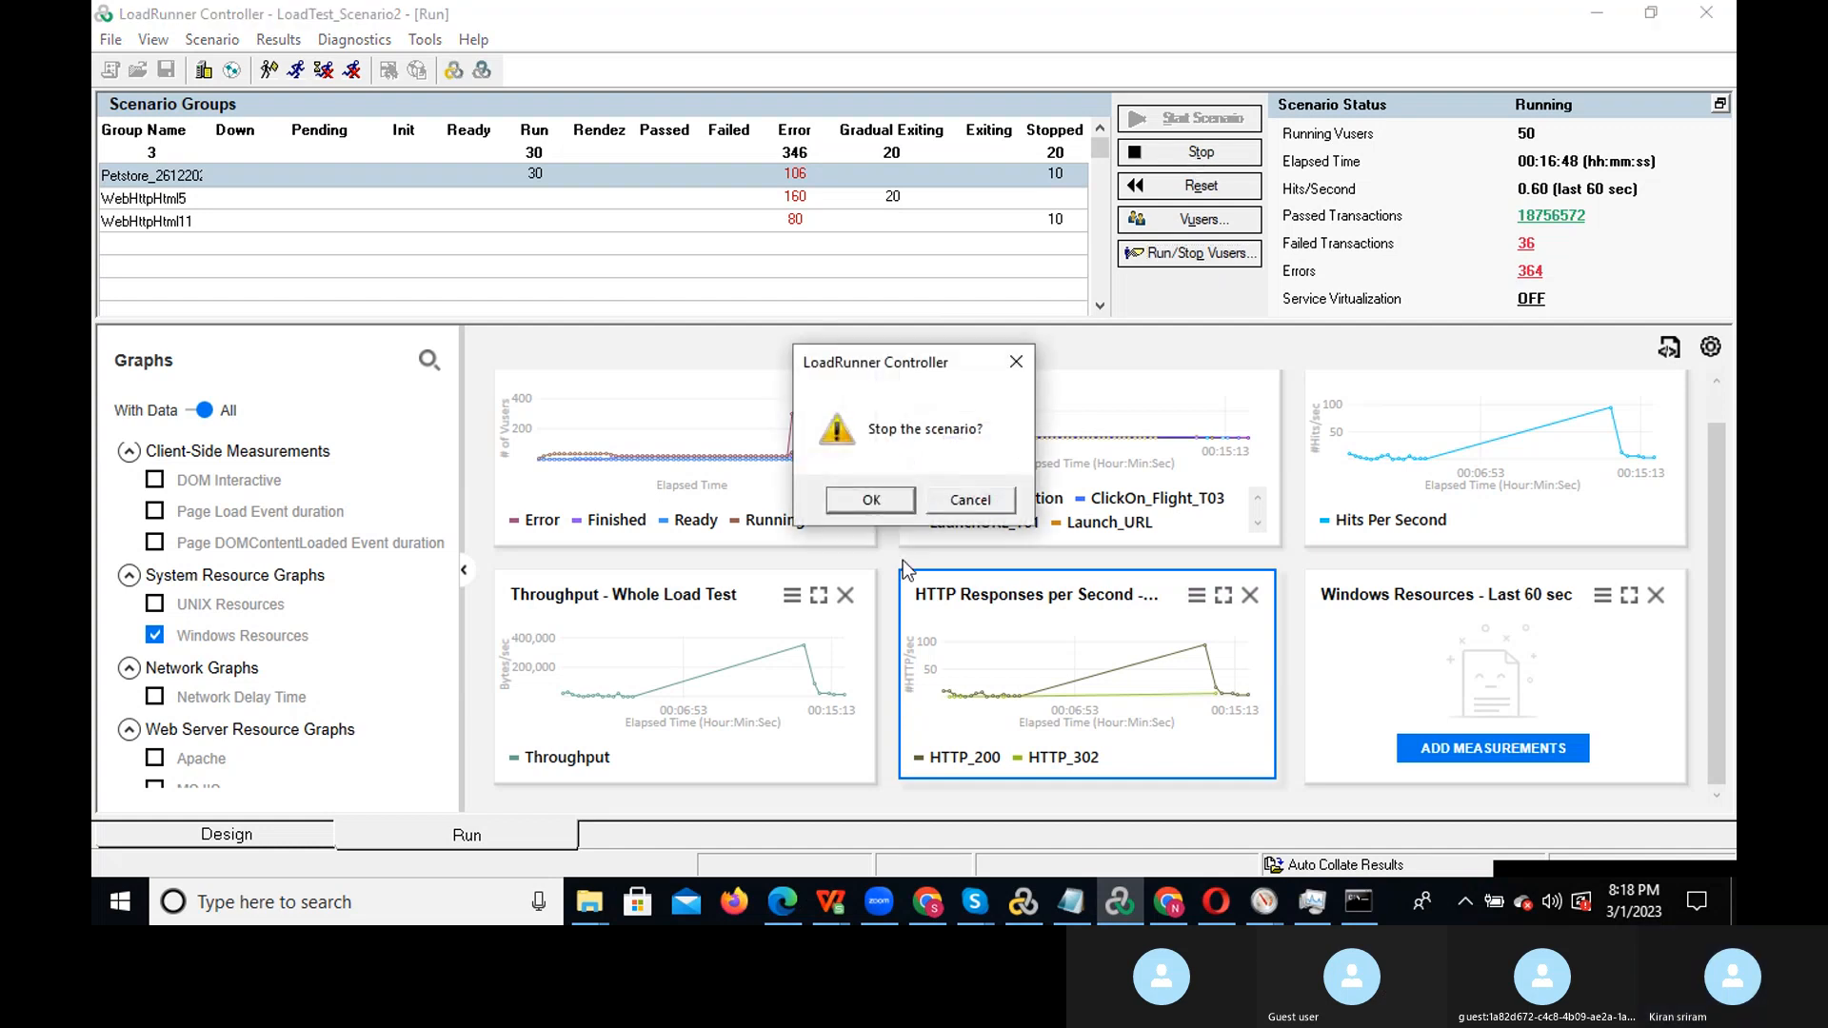
left_click(869, 498)
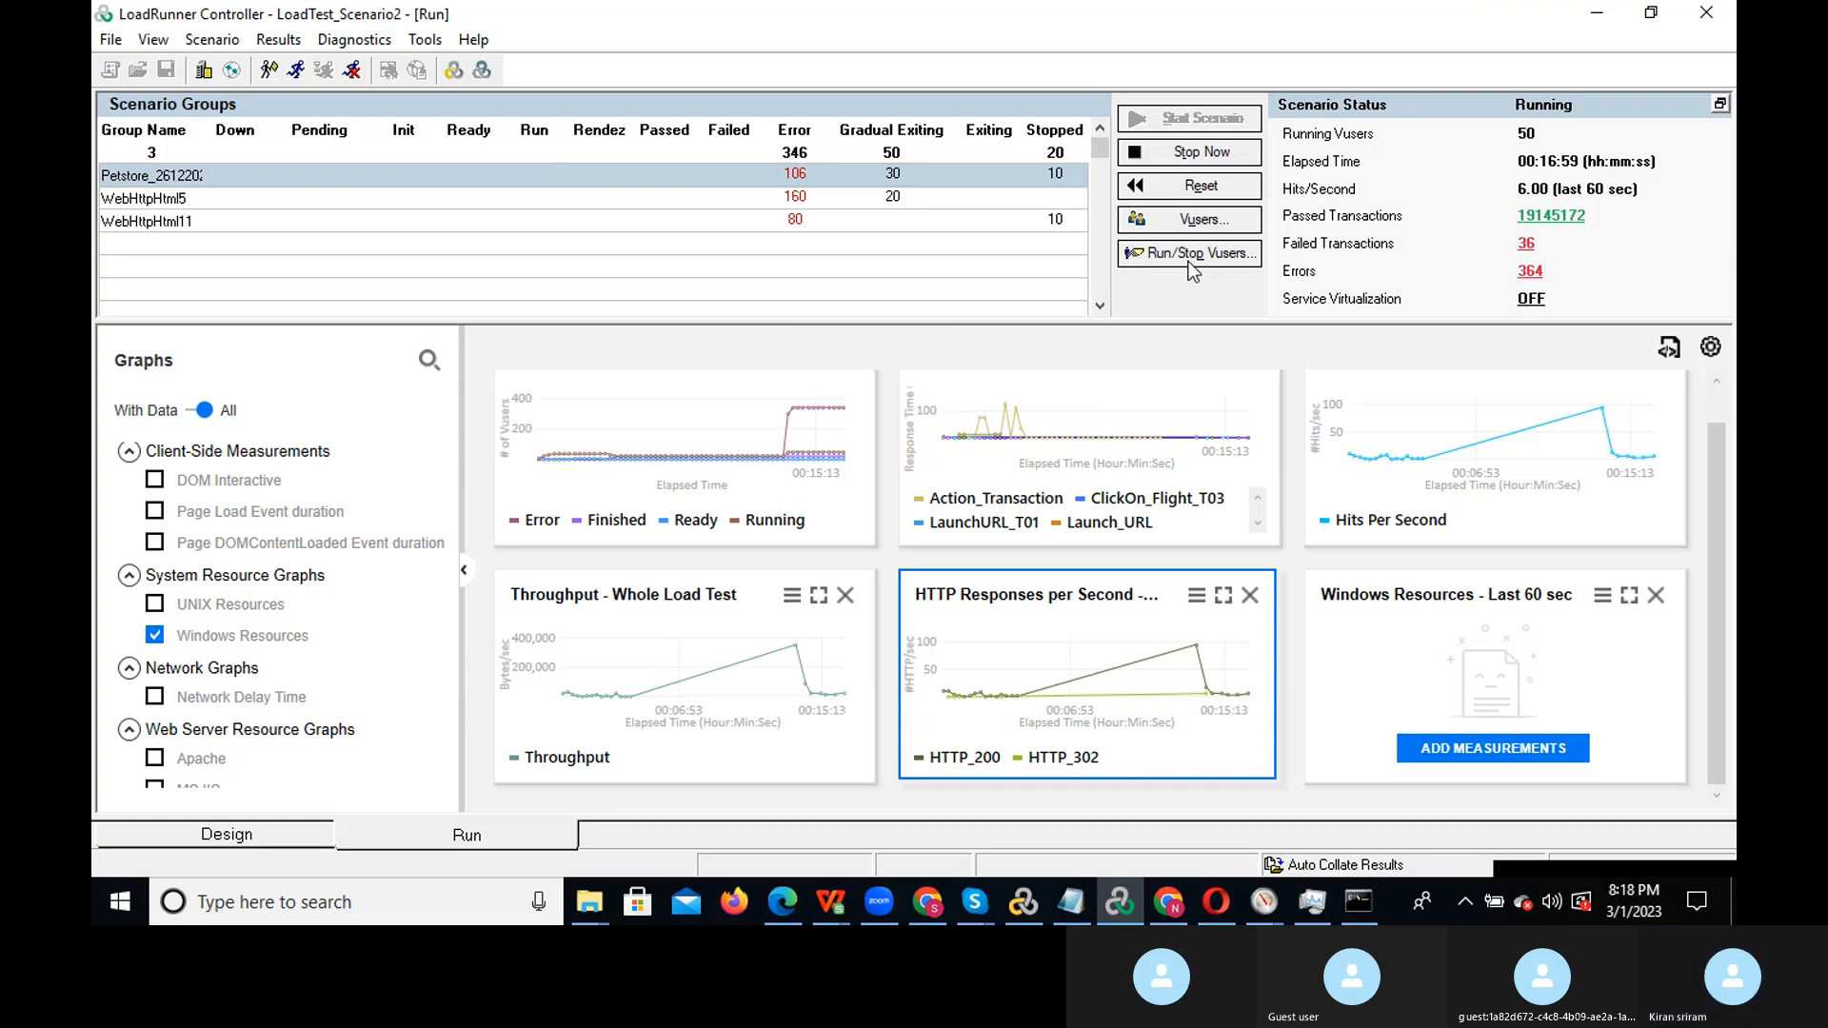
left_click(1209, 157)
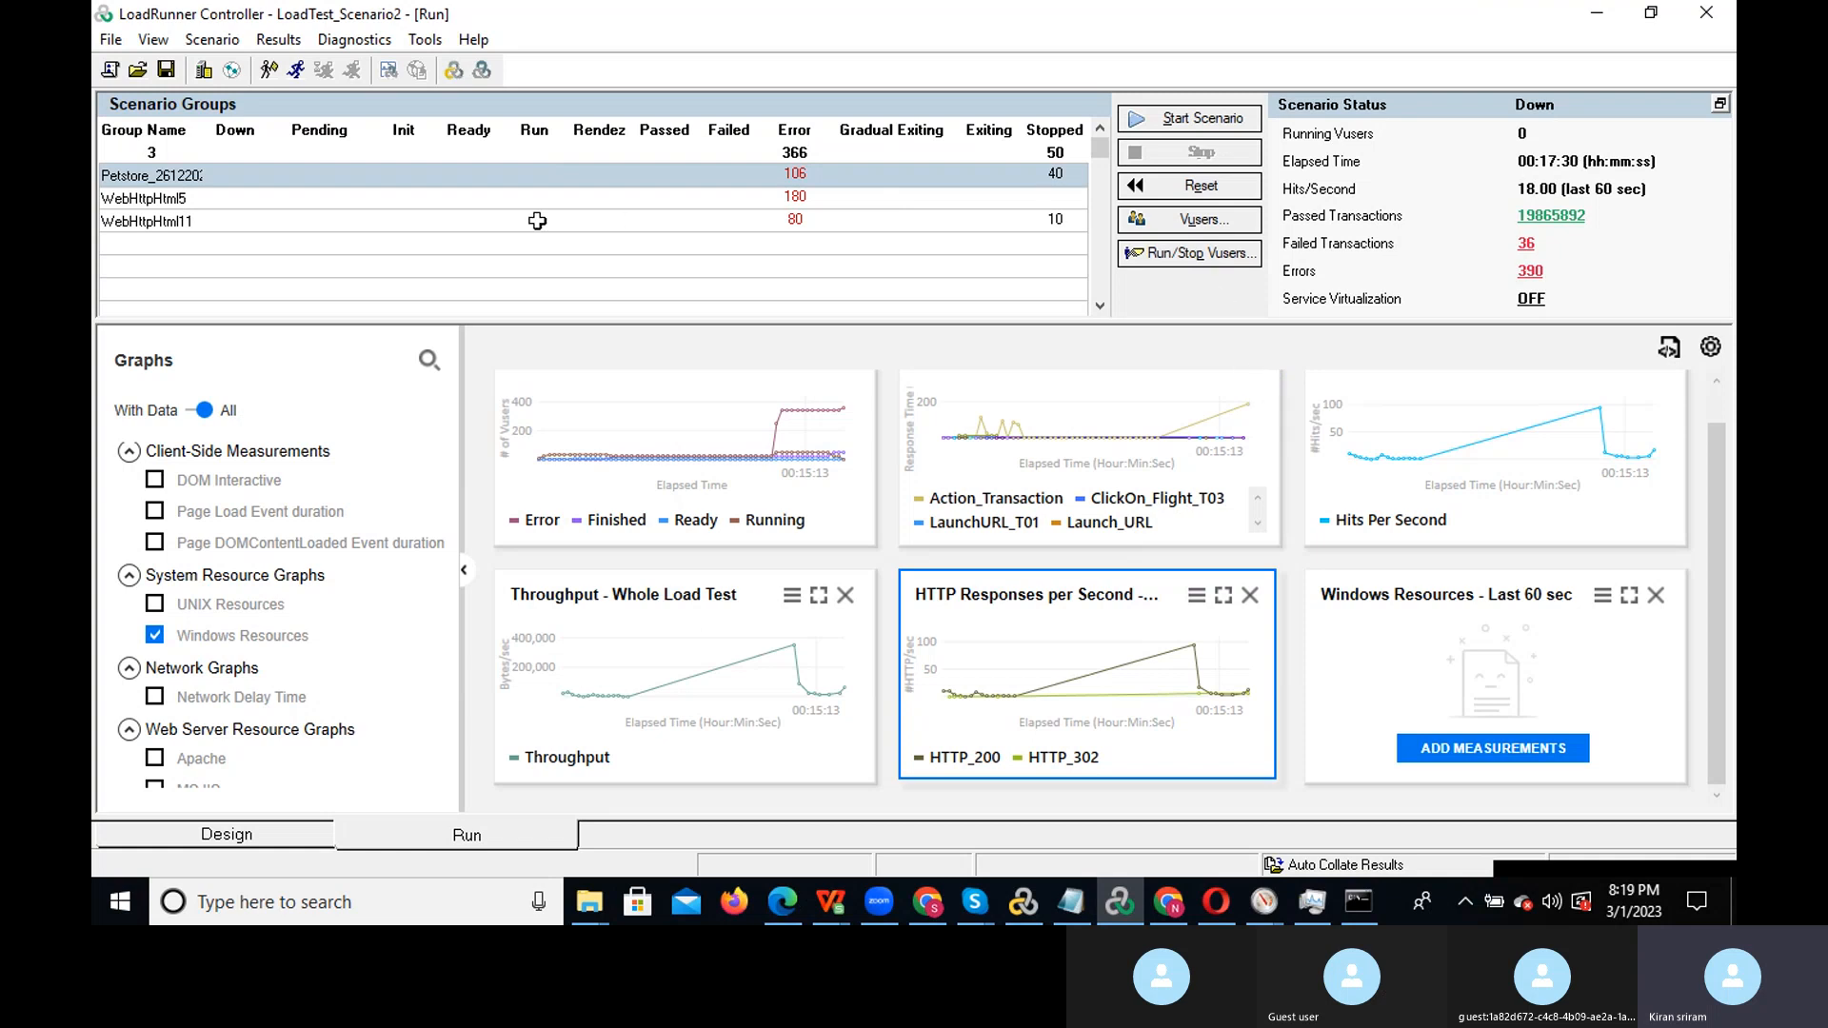
Analyze the scenario results in LoadRunner Analysis, acknowledge the information notice and maximize the Session1.lra window
left_click(278, 39)
left_click(323, 66)
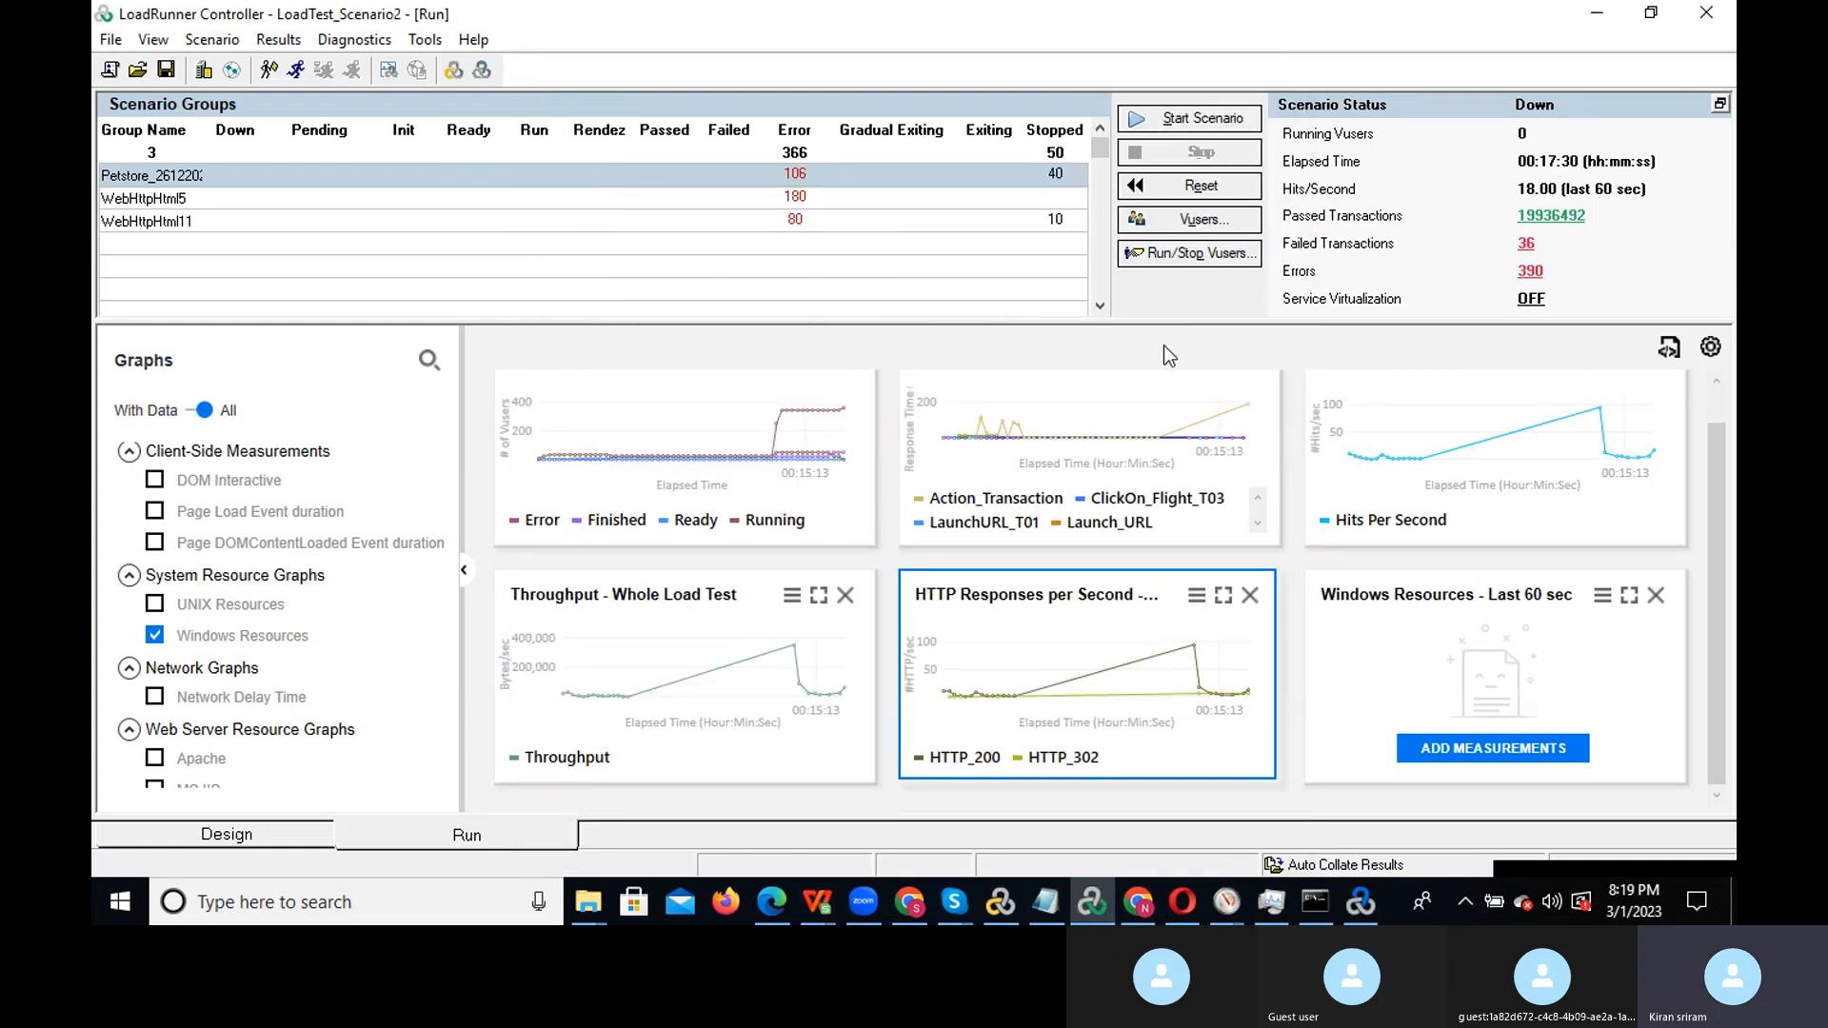
left_click(1367, 904)
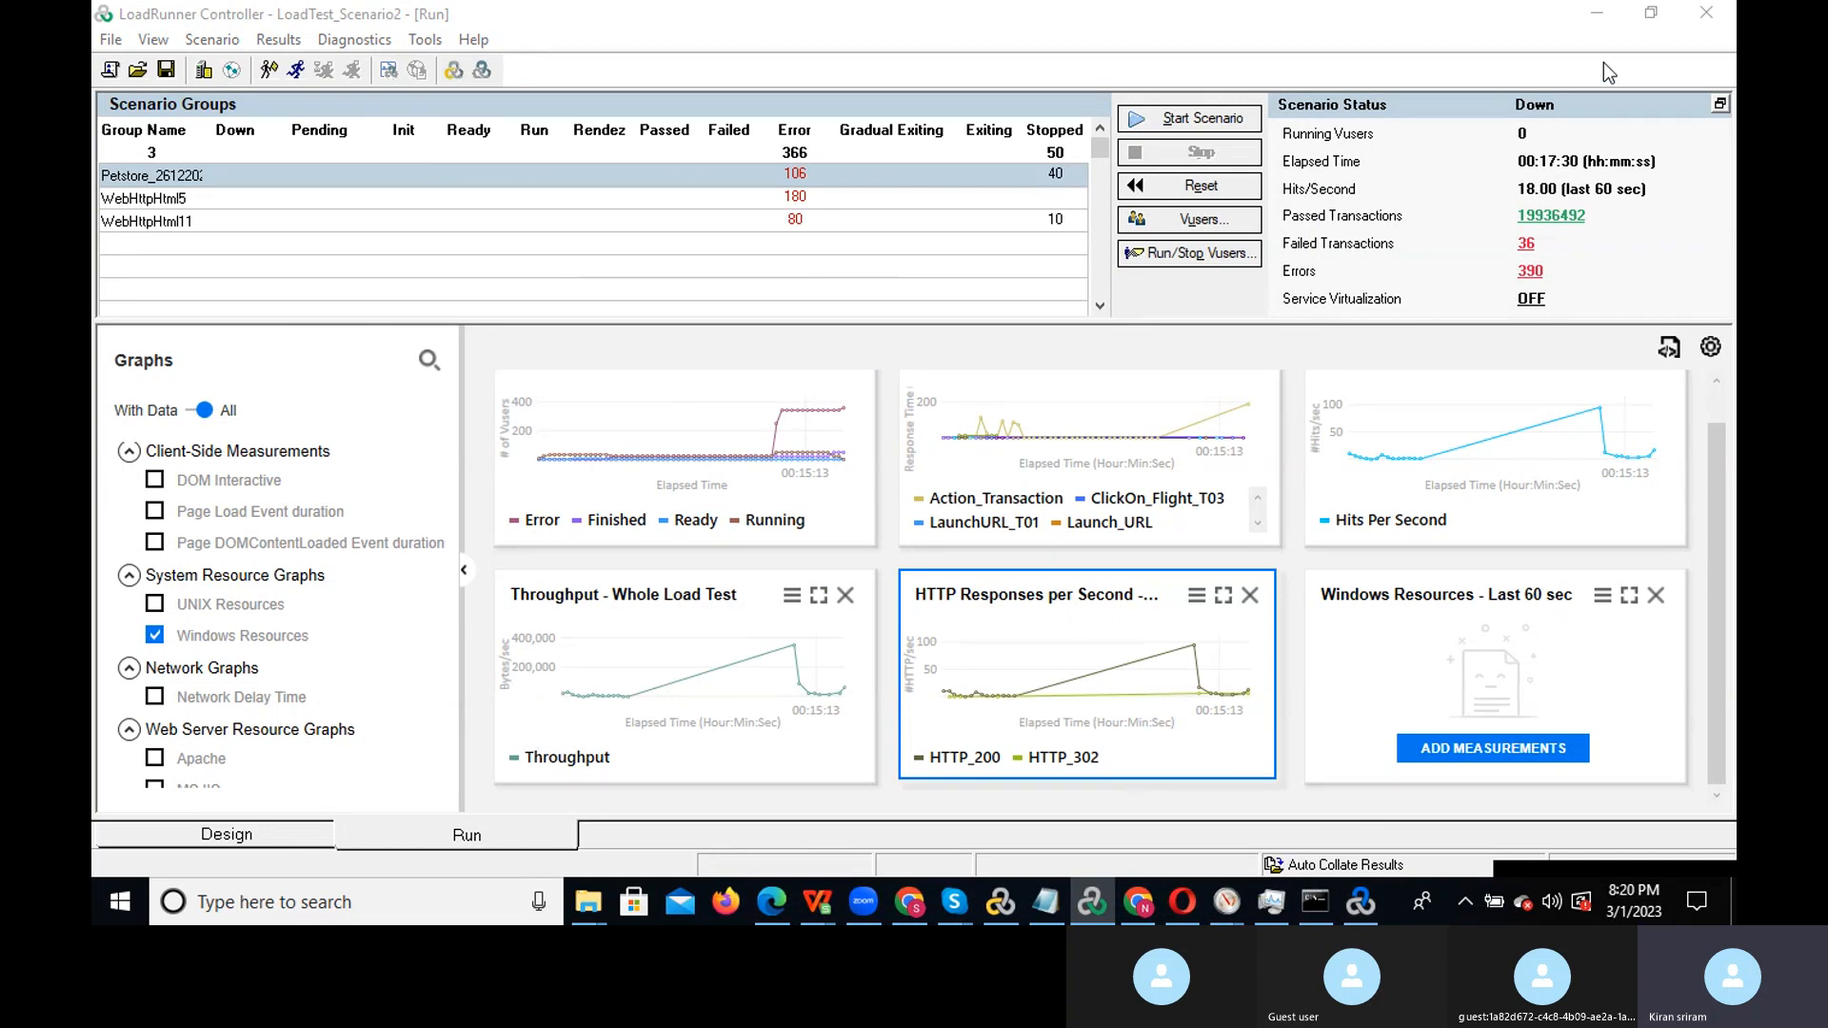
left_click(1596, 13)
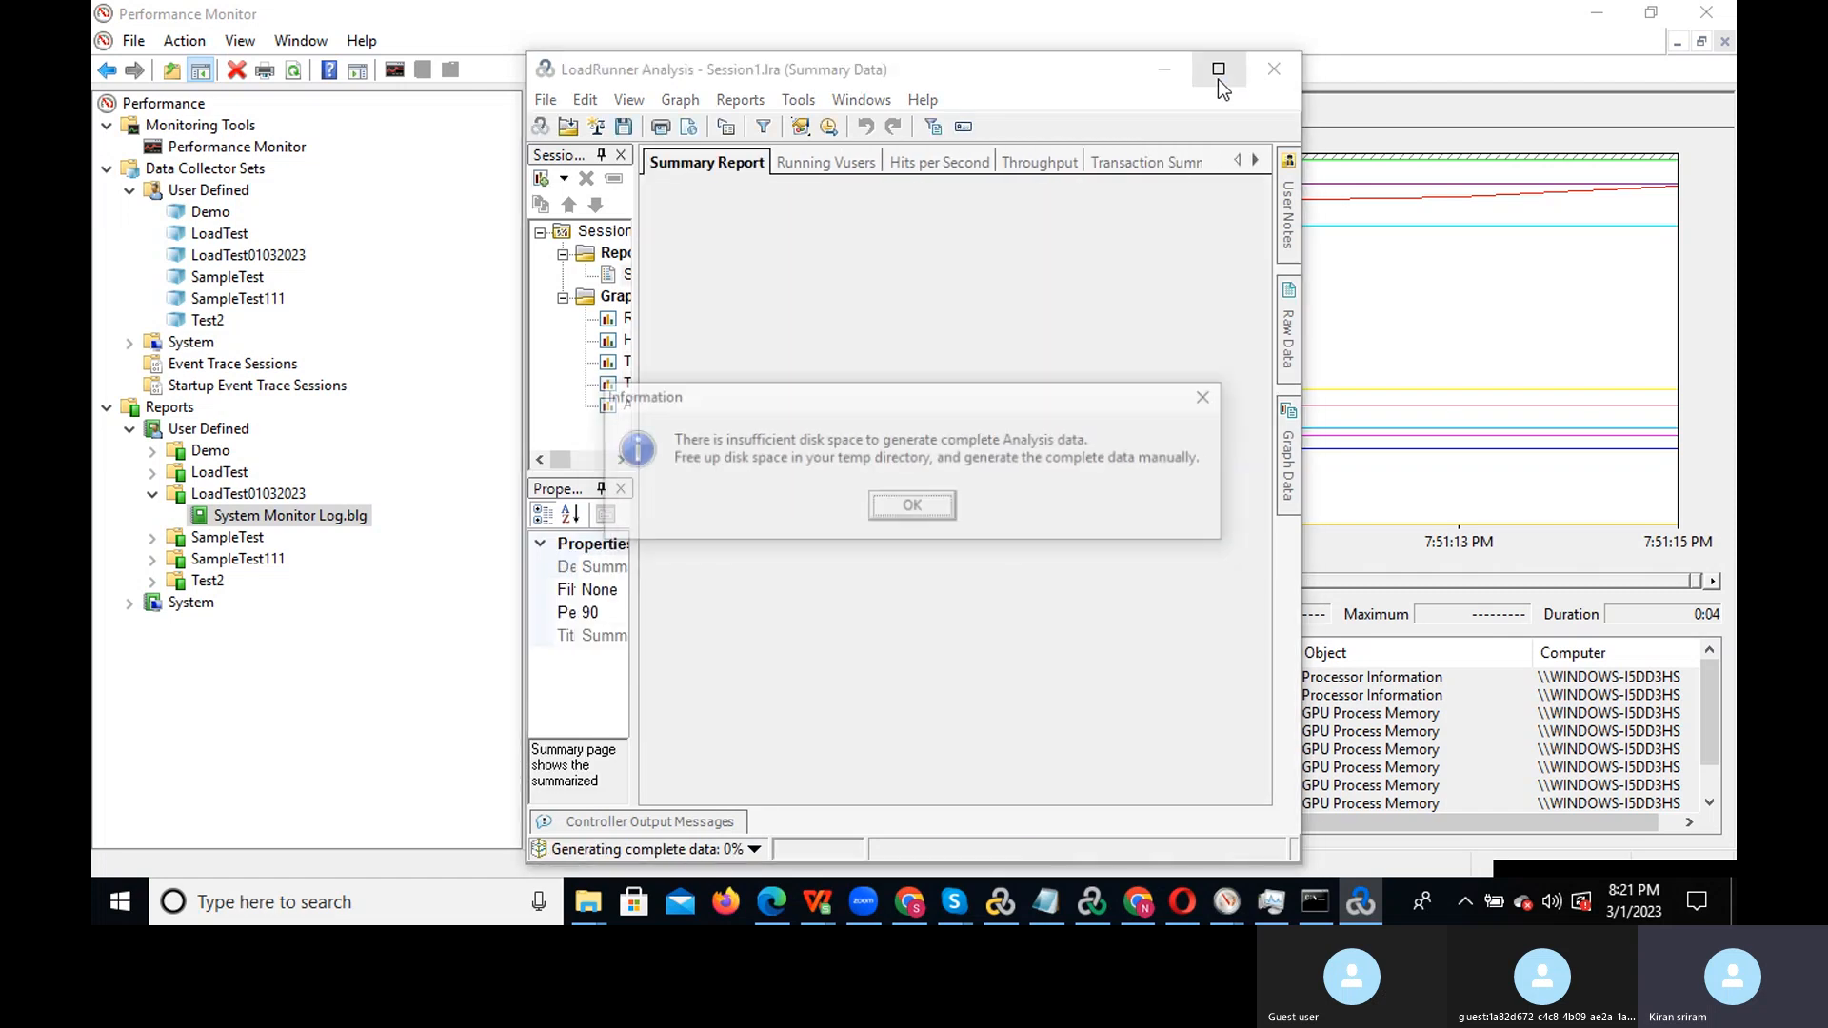
left_click(913, 508)
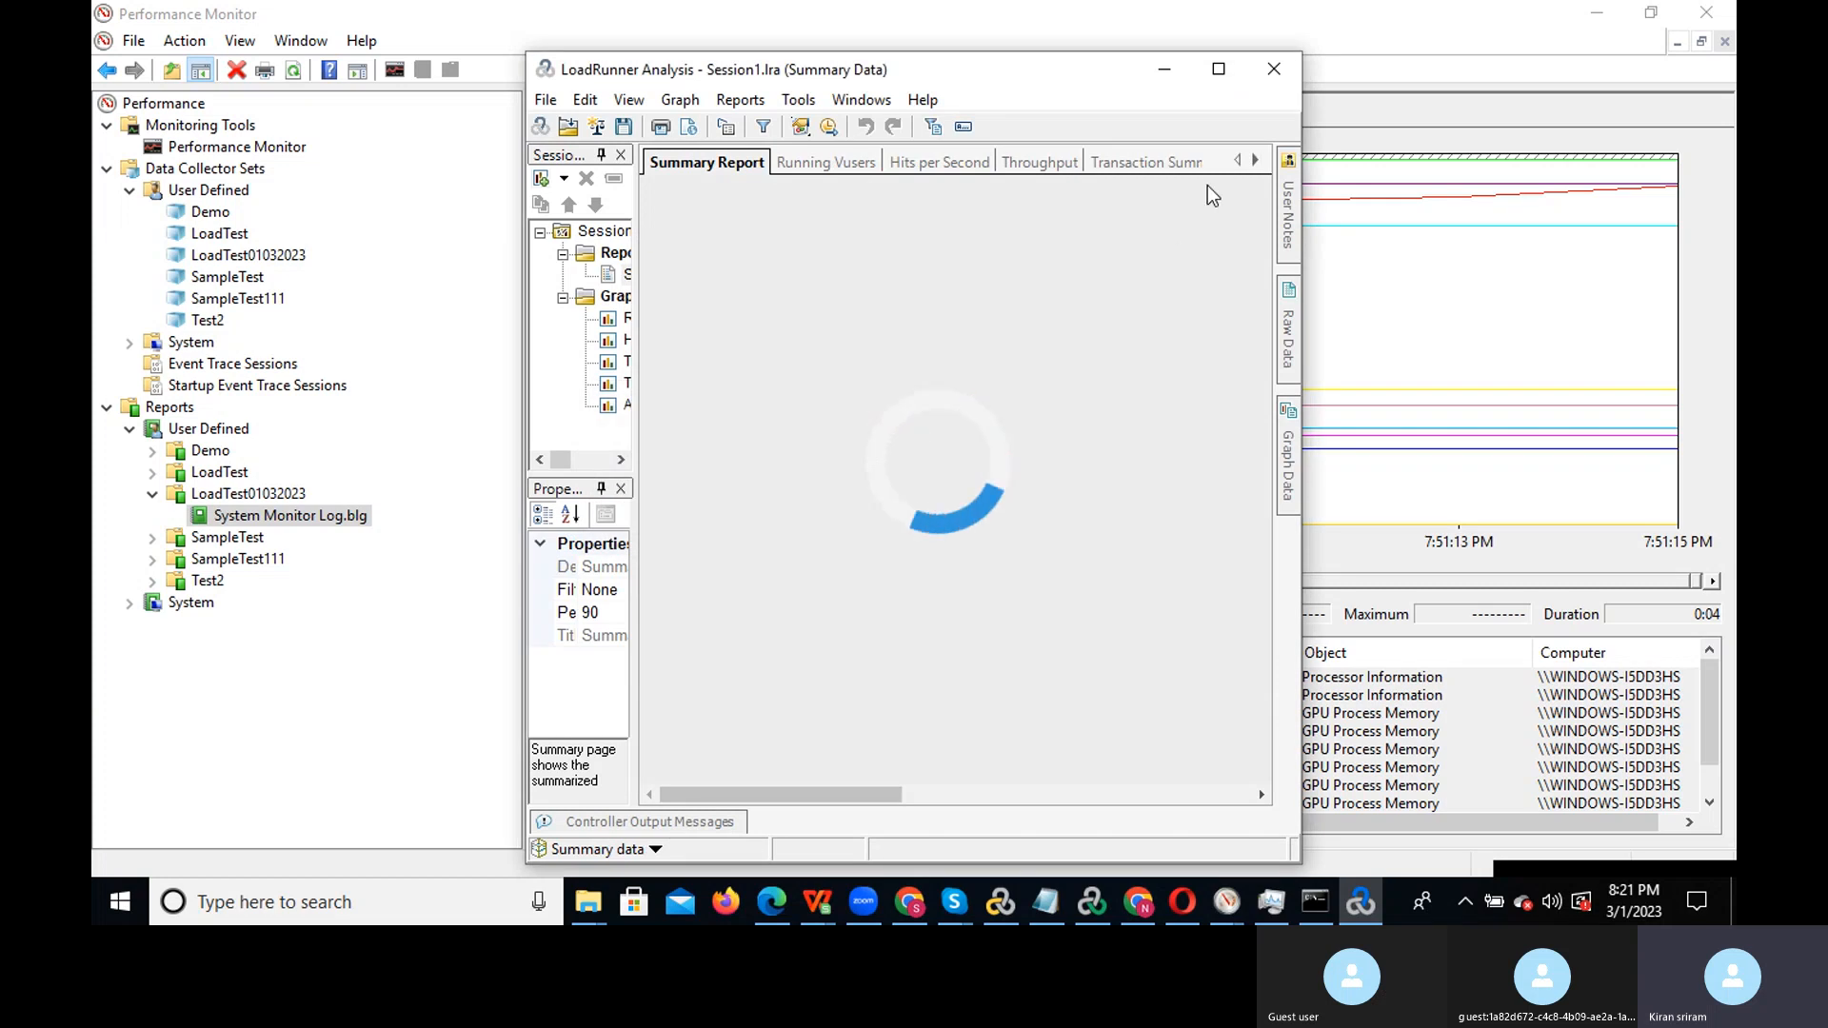
left_click(1206, 75)
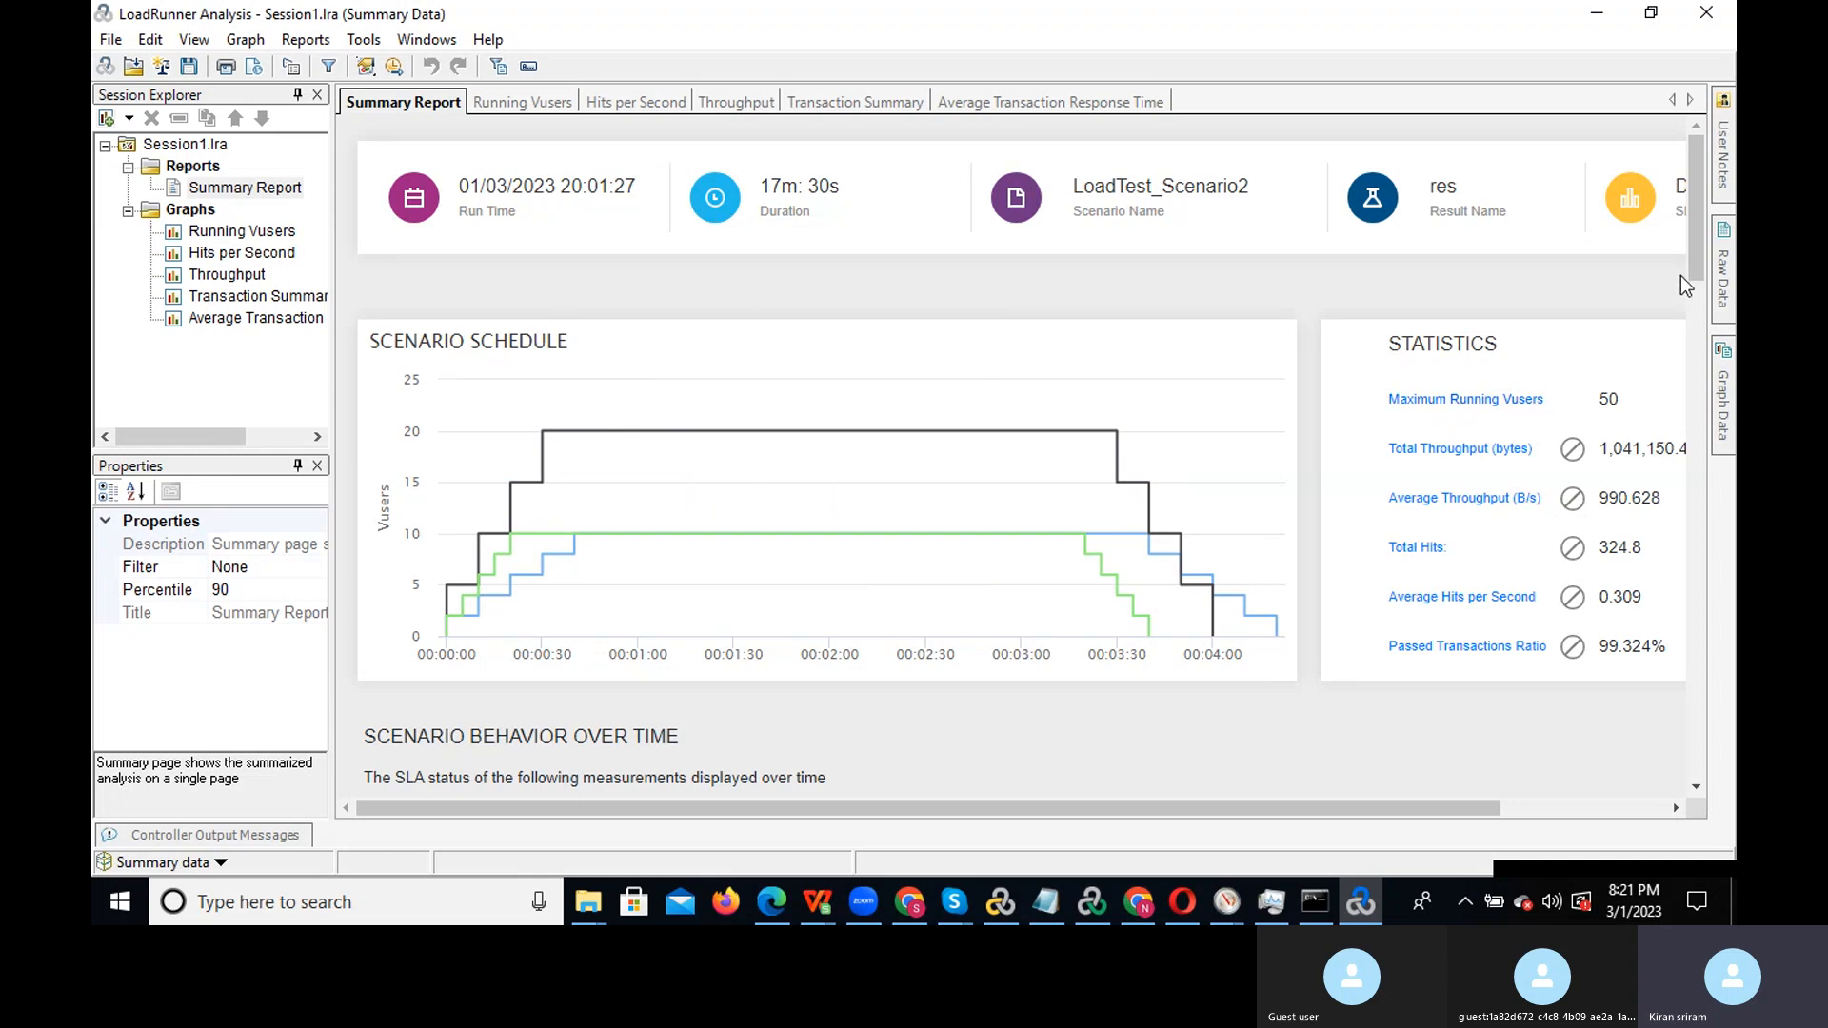
Examine the Summary Report's scenario statistics and transaction response times, highlighting the average for Find Flight_T04
left_click_drag(1699, 255, 1699, 280)
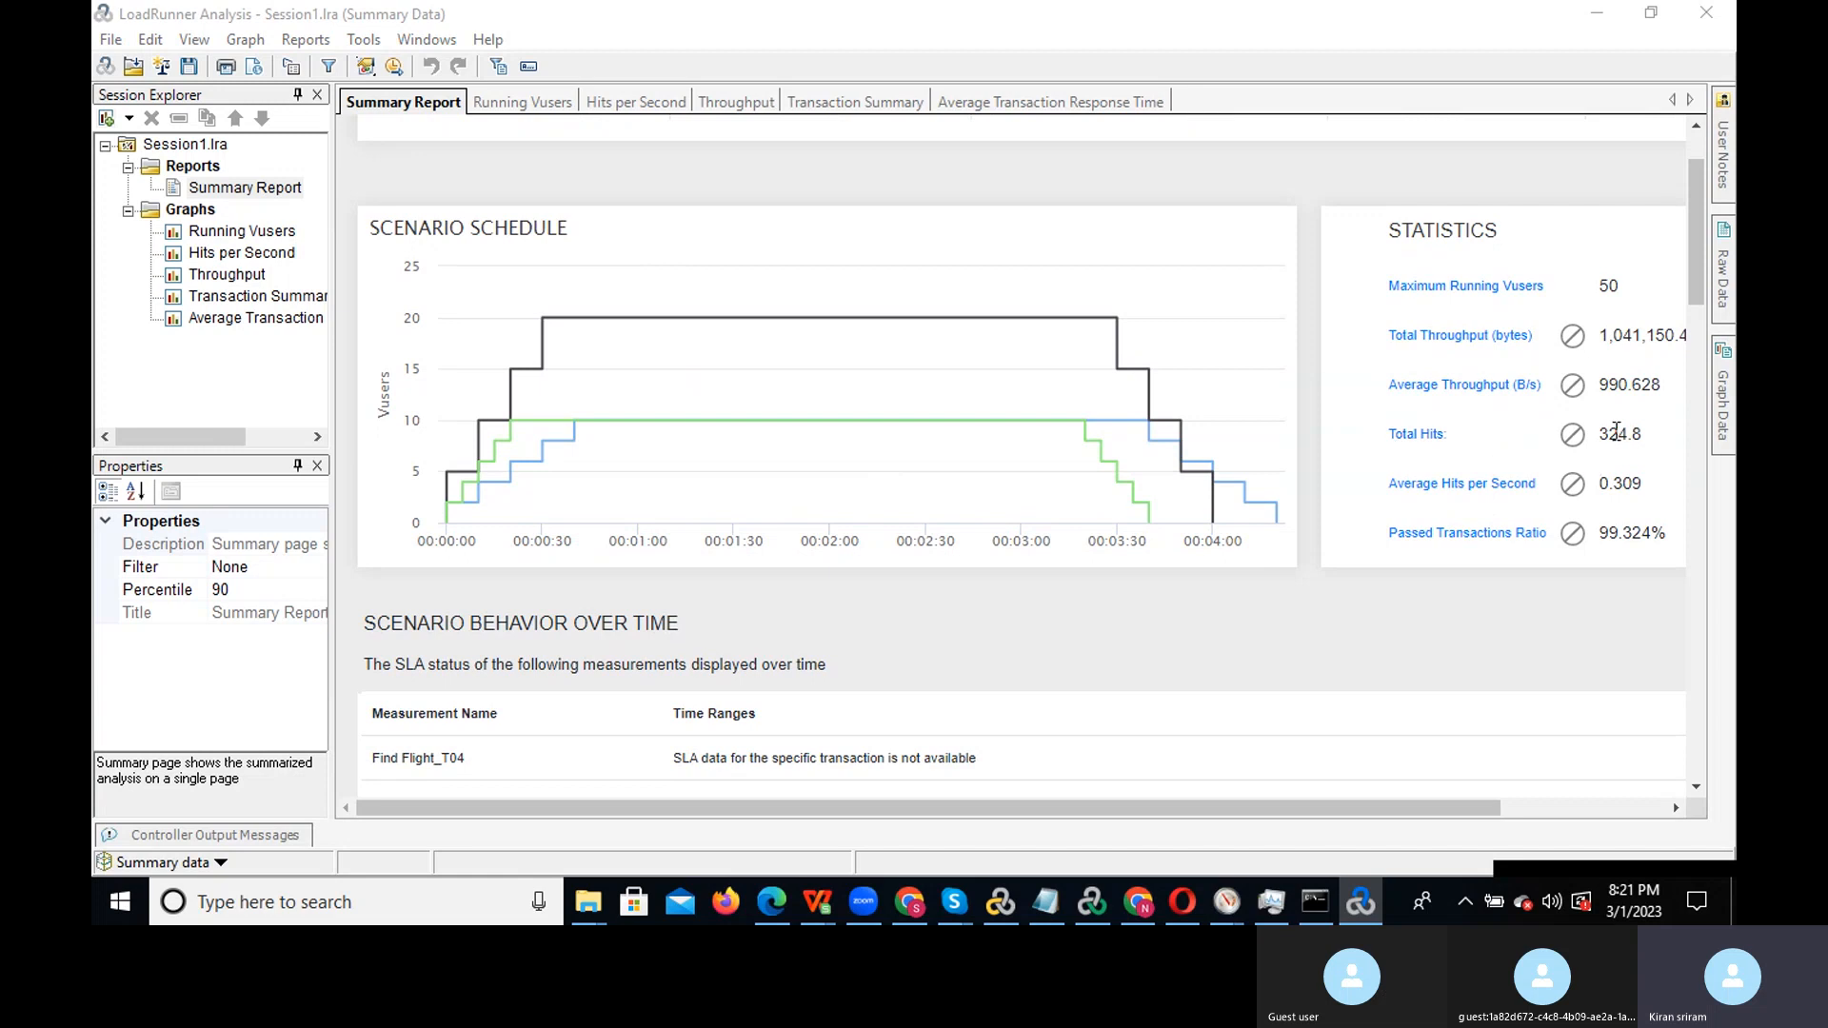
left_click_drag(1699, 265, 1703, 587)
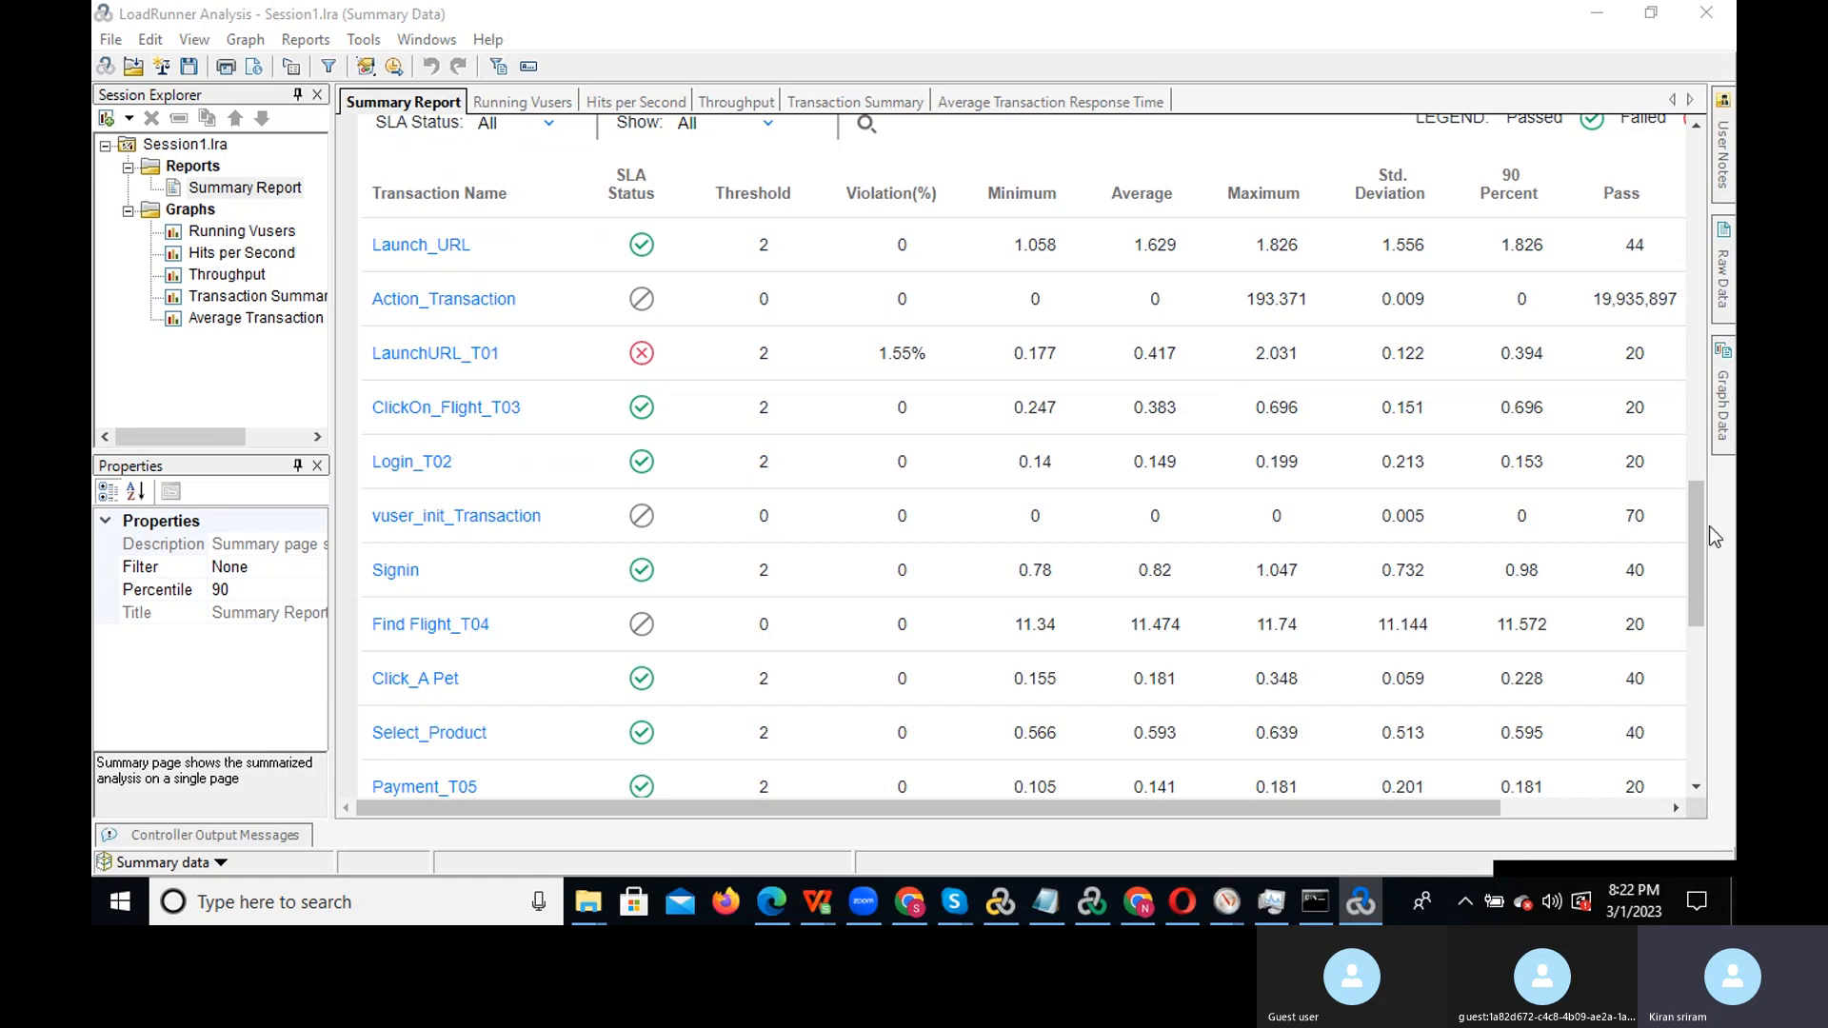
mouse_move(1704, 519)
left_mouse_down()
mouse_move(1695, 640)
mouse_move(1700, 511)
left_mouse_up()
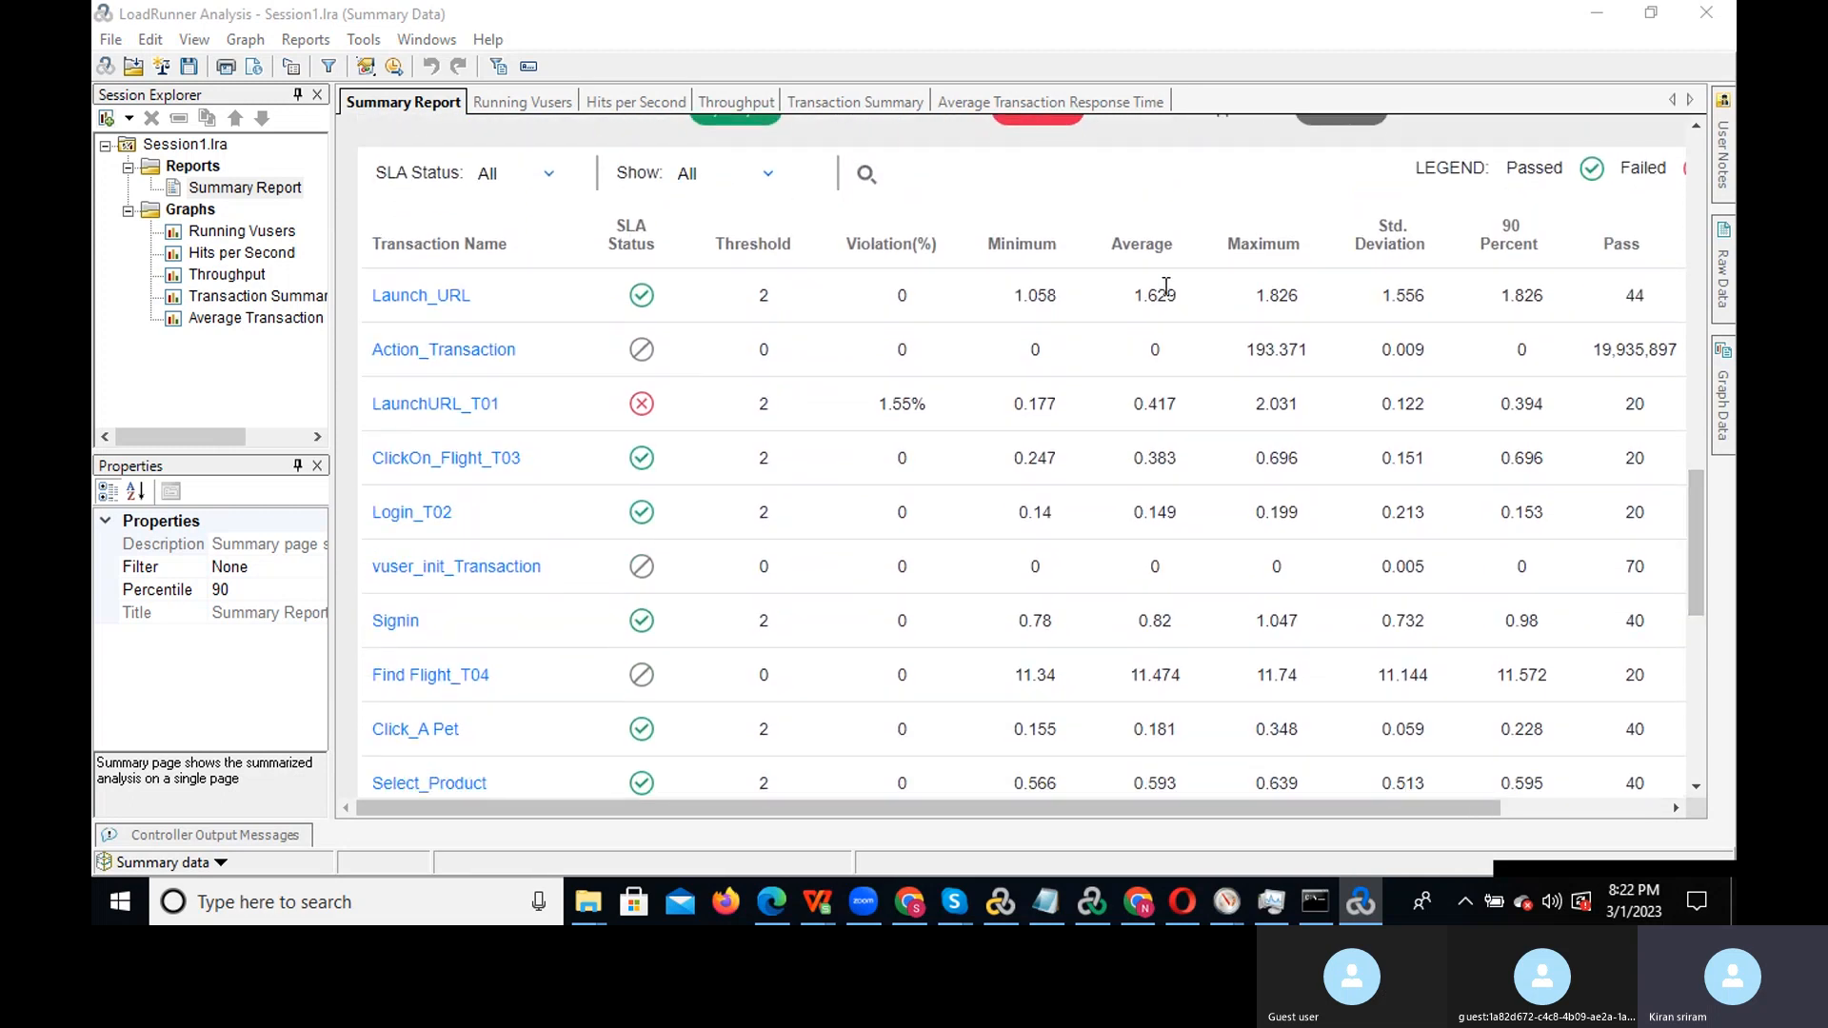
left_click_drag(1166, 340, 1156, 586)
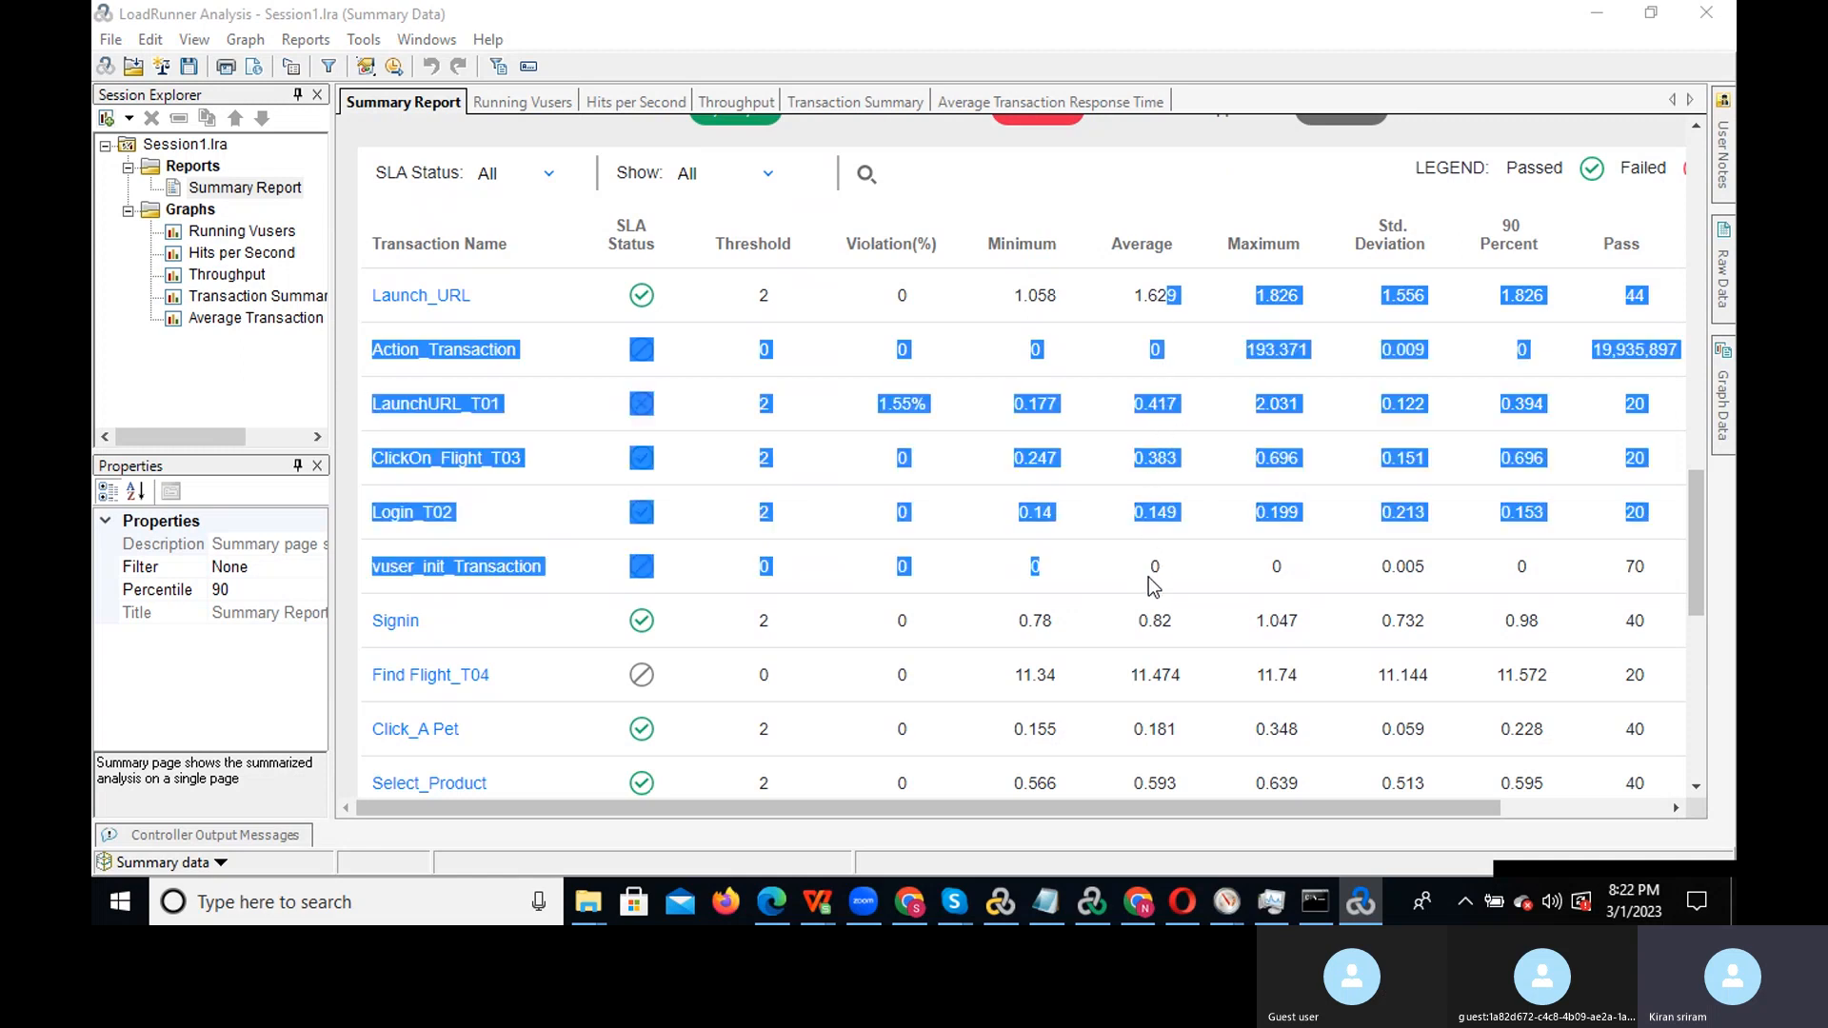
left_click(1155, 675)
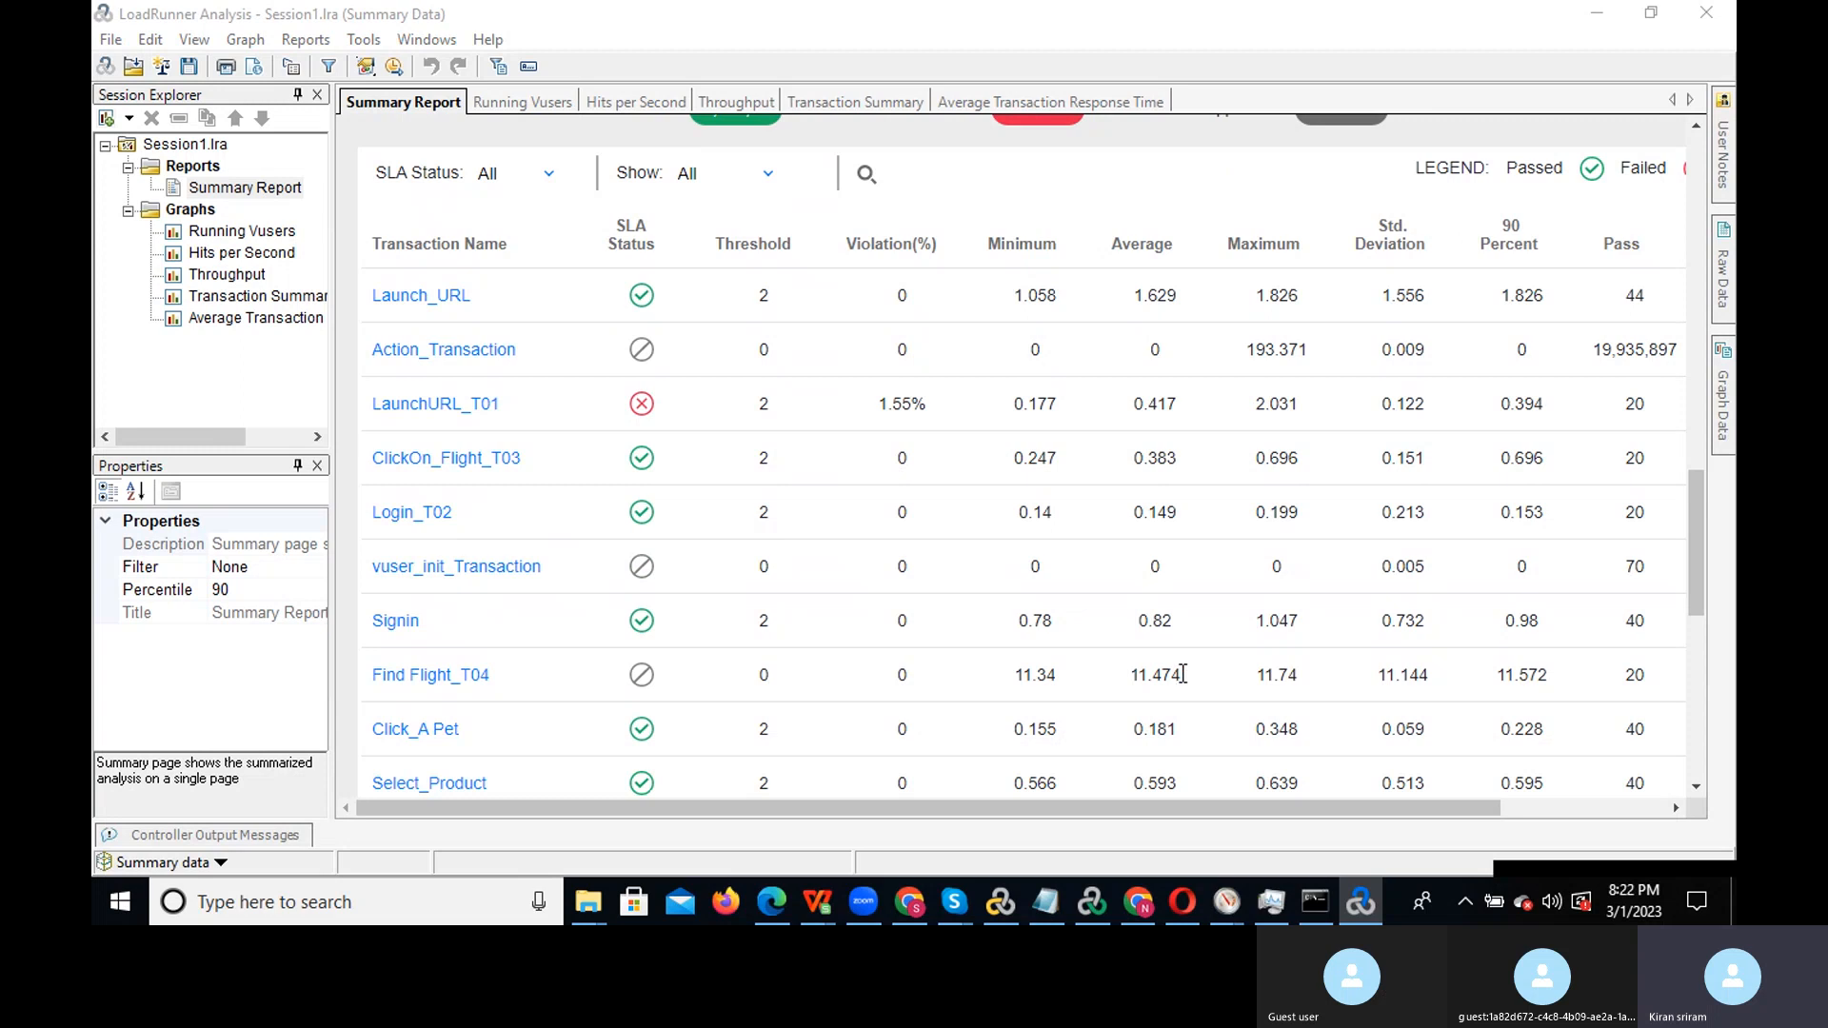
left_click_drag(1190, 678, 1131, 674)
mouse_move(1698, 556)
left_mouse_down()
mouse_move(1695, 664)
mouse_move(1693, 558)
left_mouse_up()
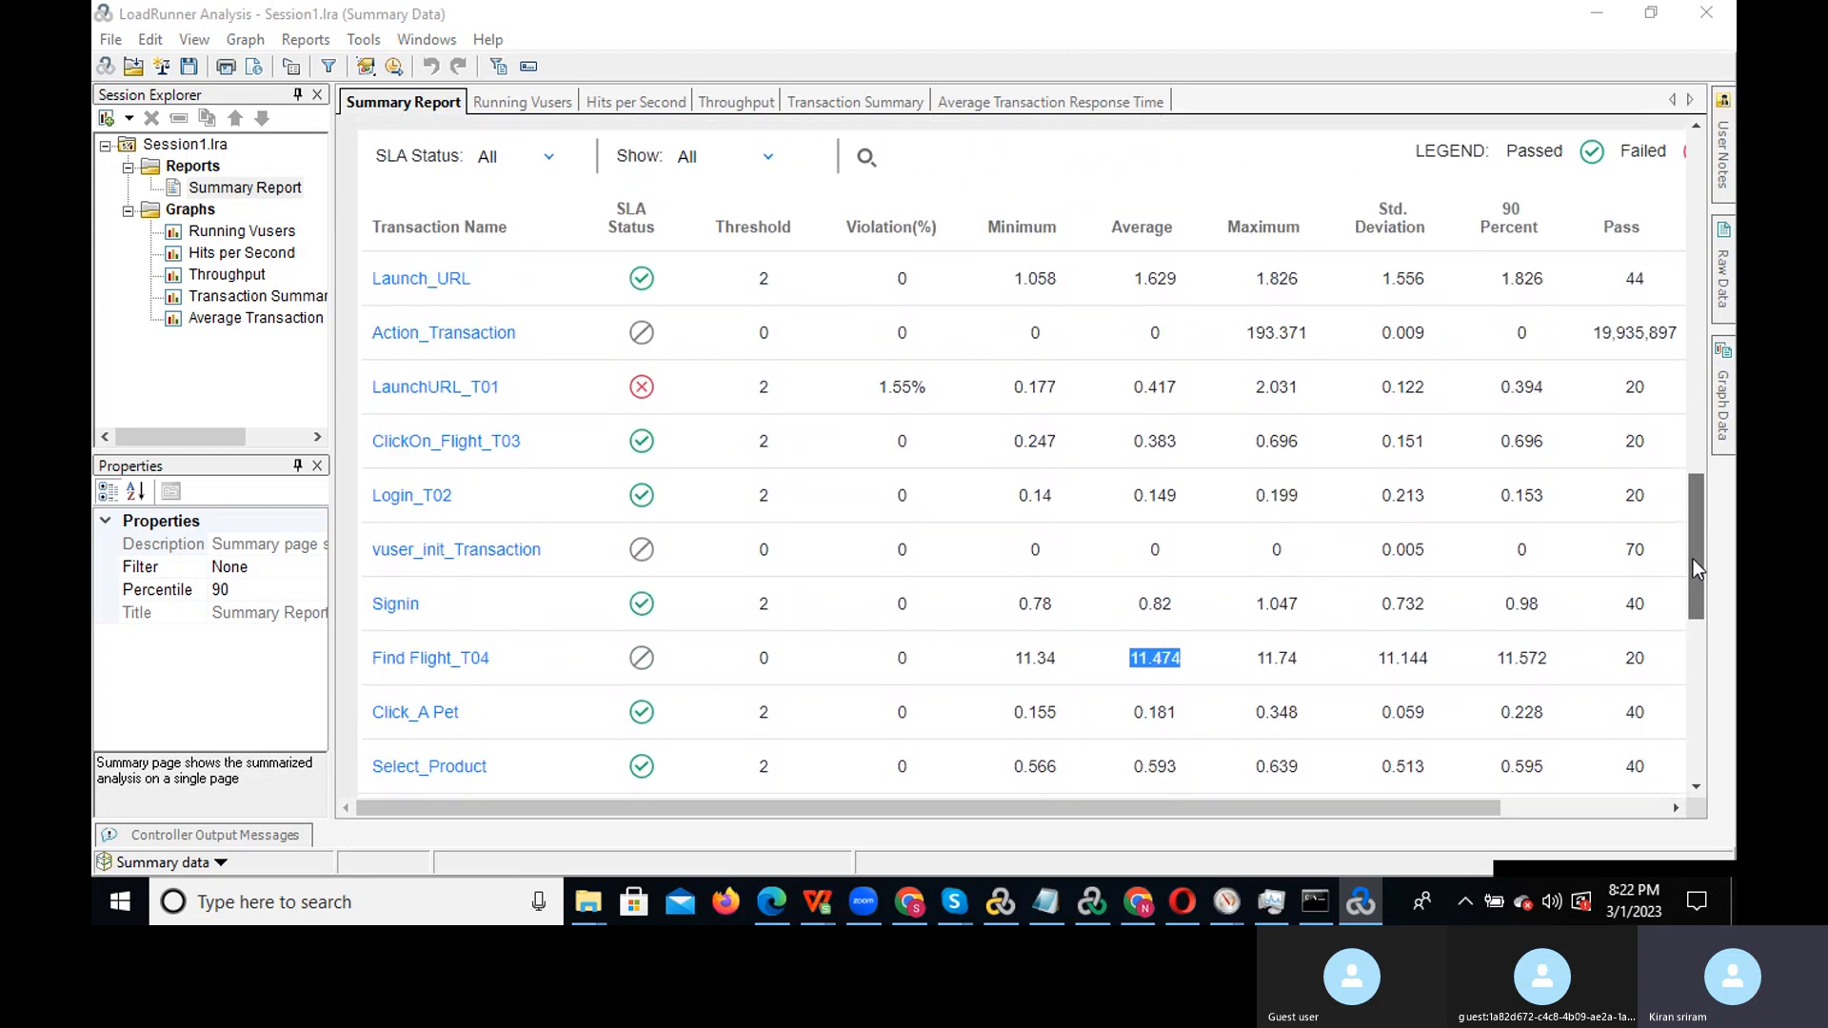
Check the pass, fail and stop columns of the transactions, return to the report's beginning and widen the Session Explorer
left_click_drag(1292, 802, 1432, 800)
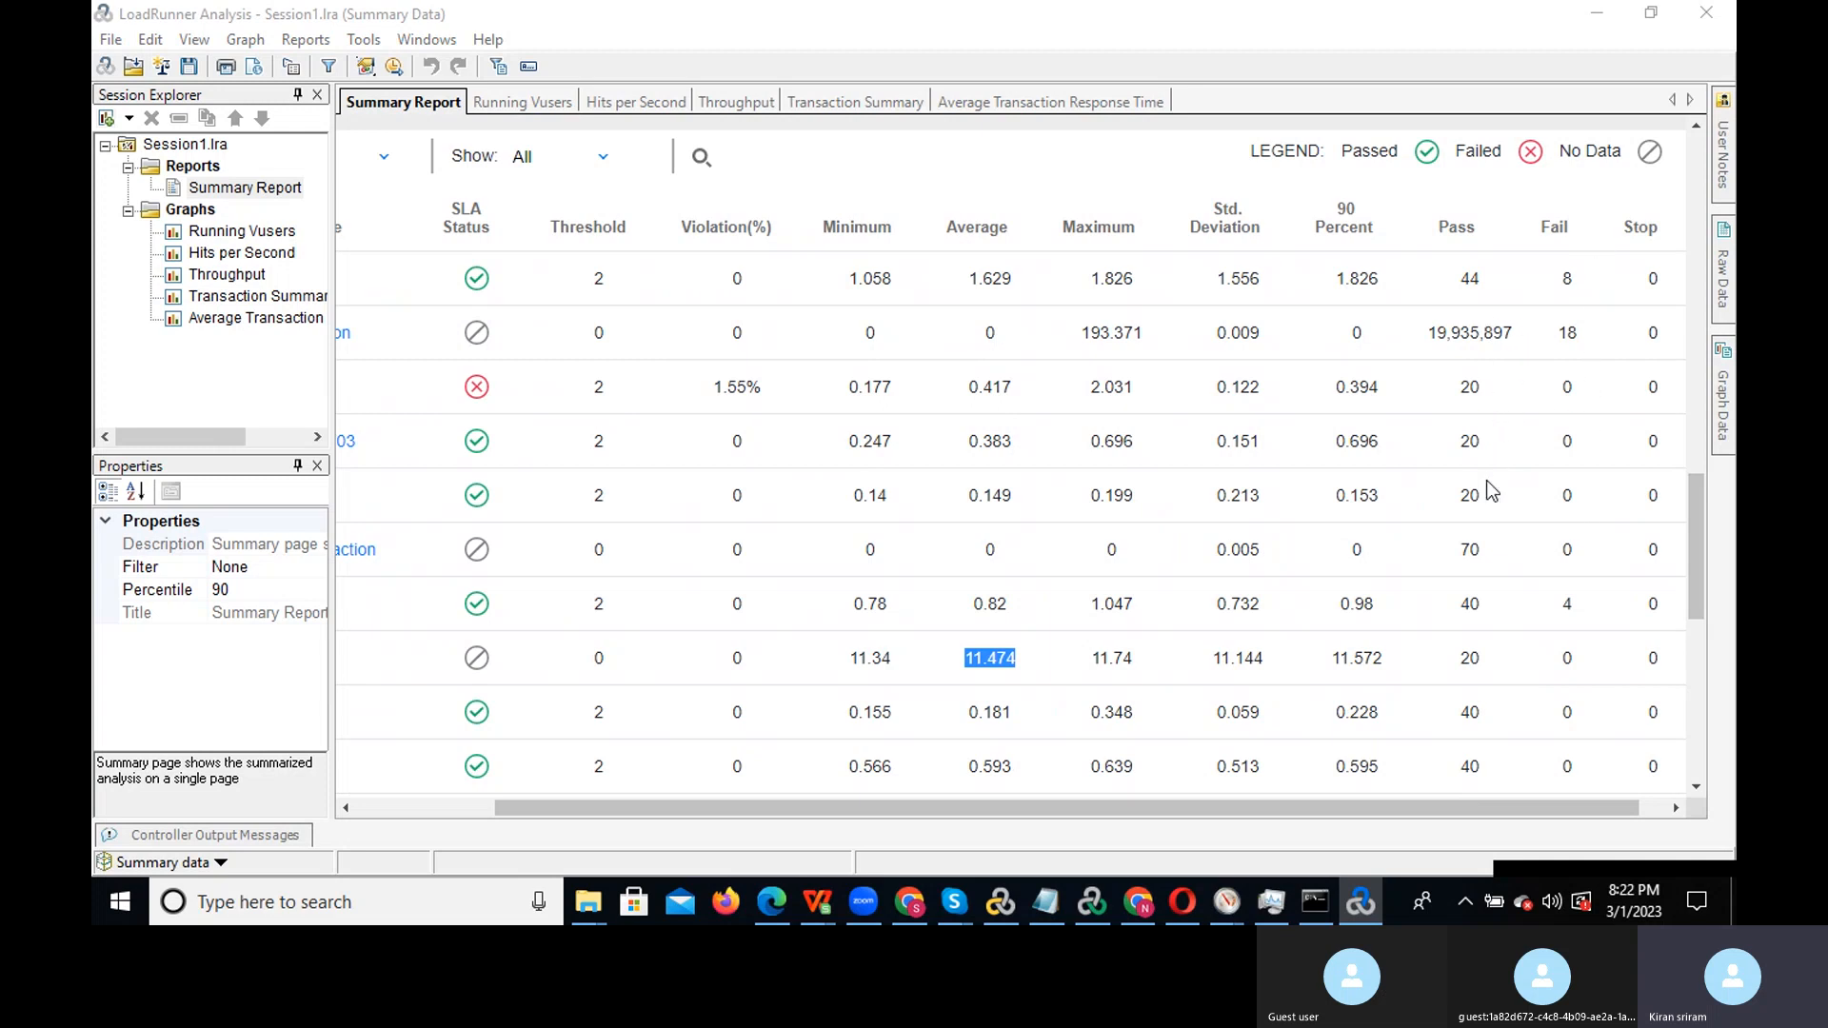
left_click_drag(1695, 489, 1705, 134)
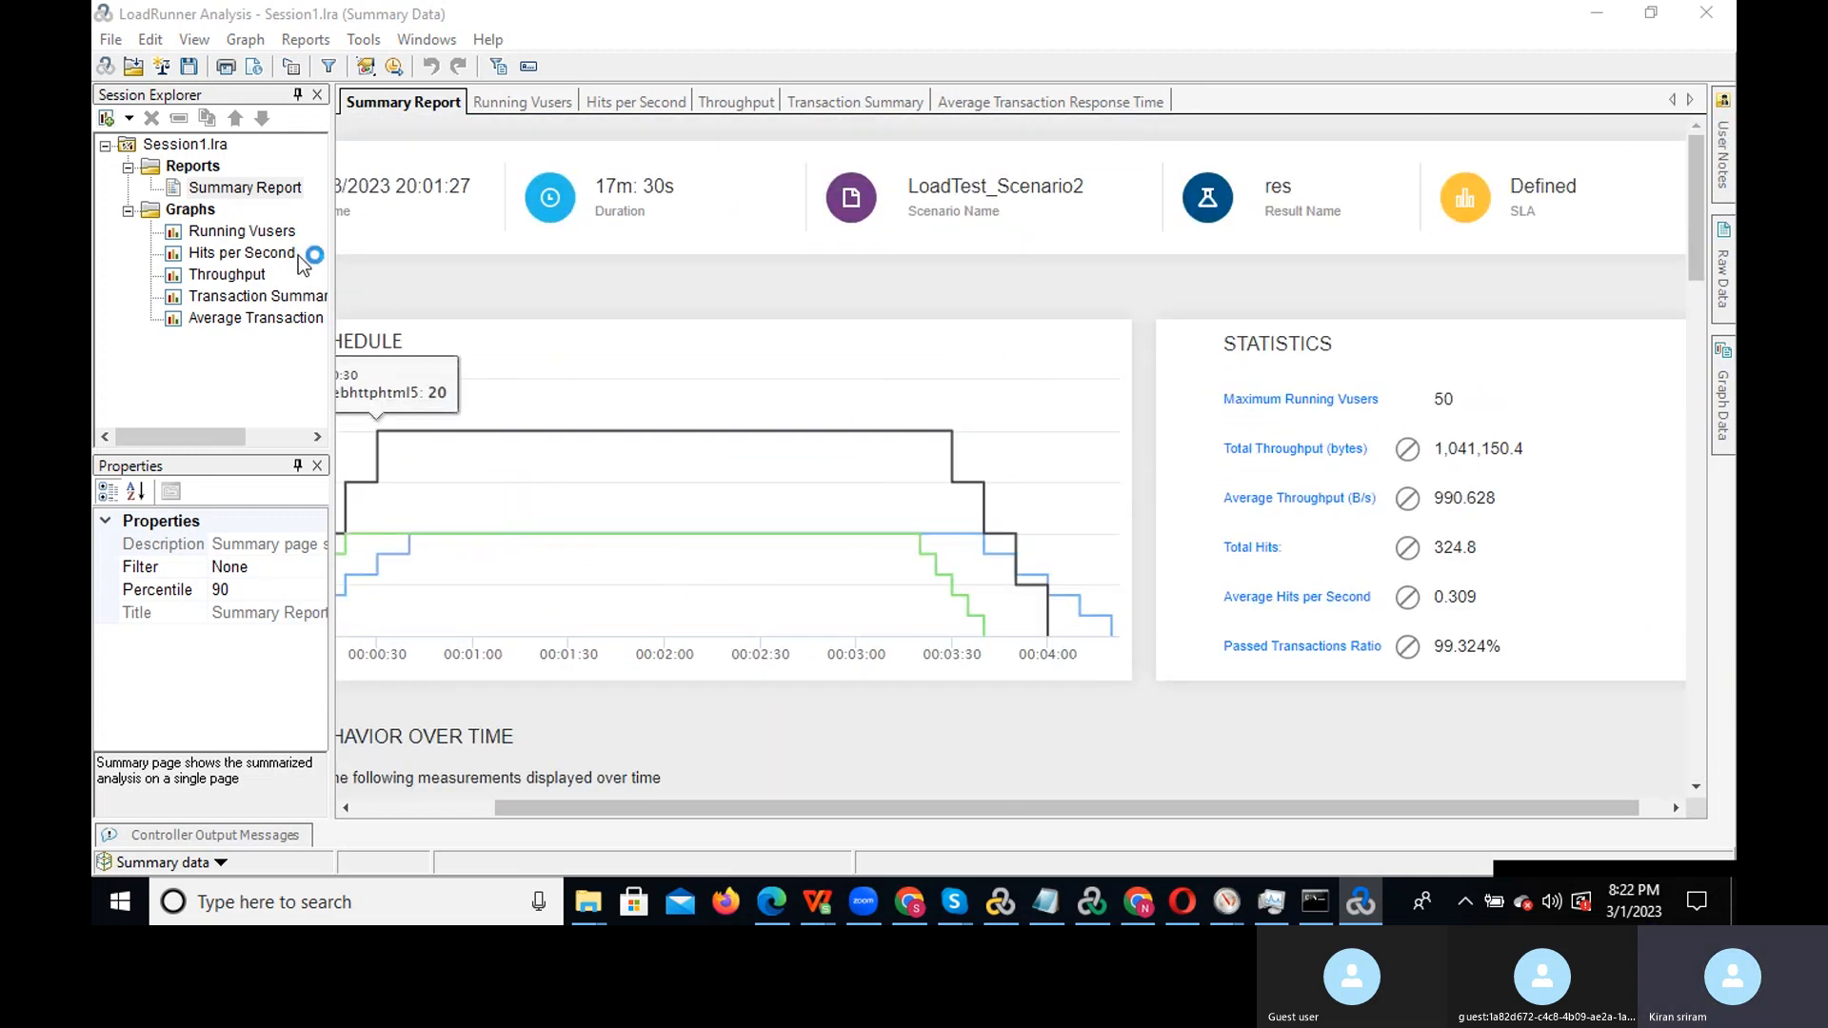
left_click_drag(330, 253, 365, 259)
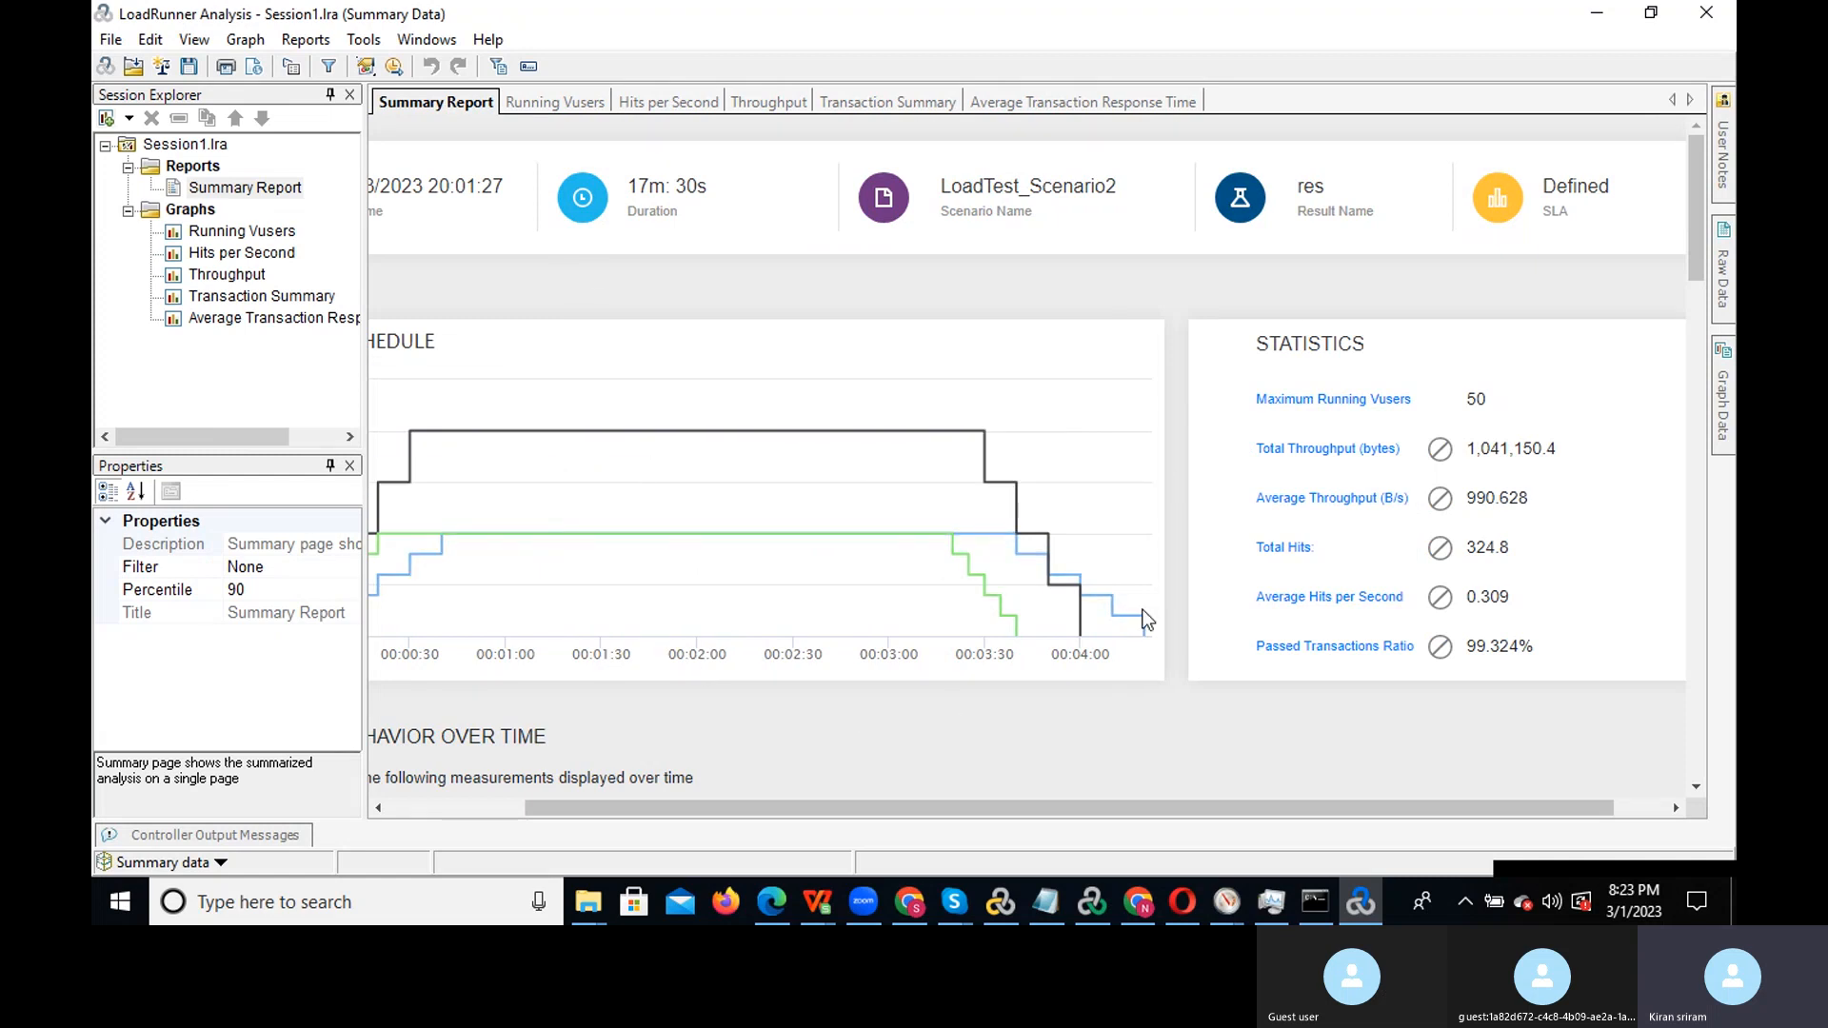
Switch to the Skype call window
left_click(953, 902)
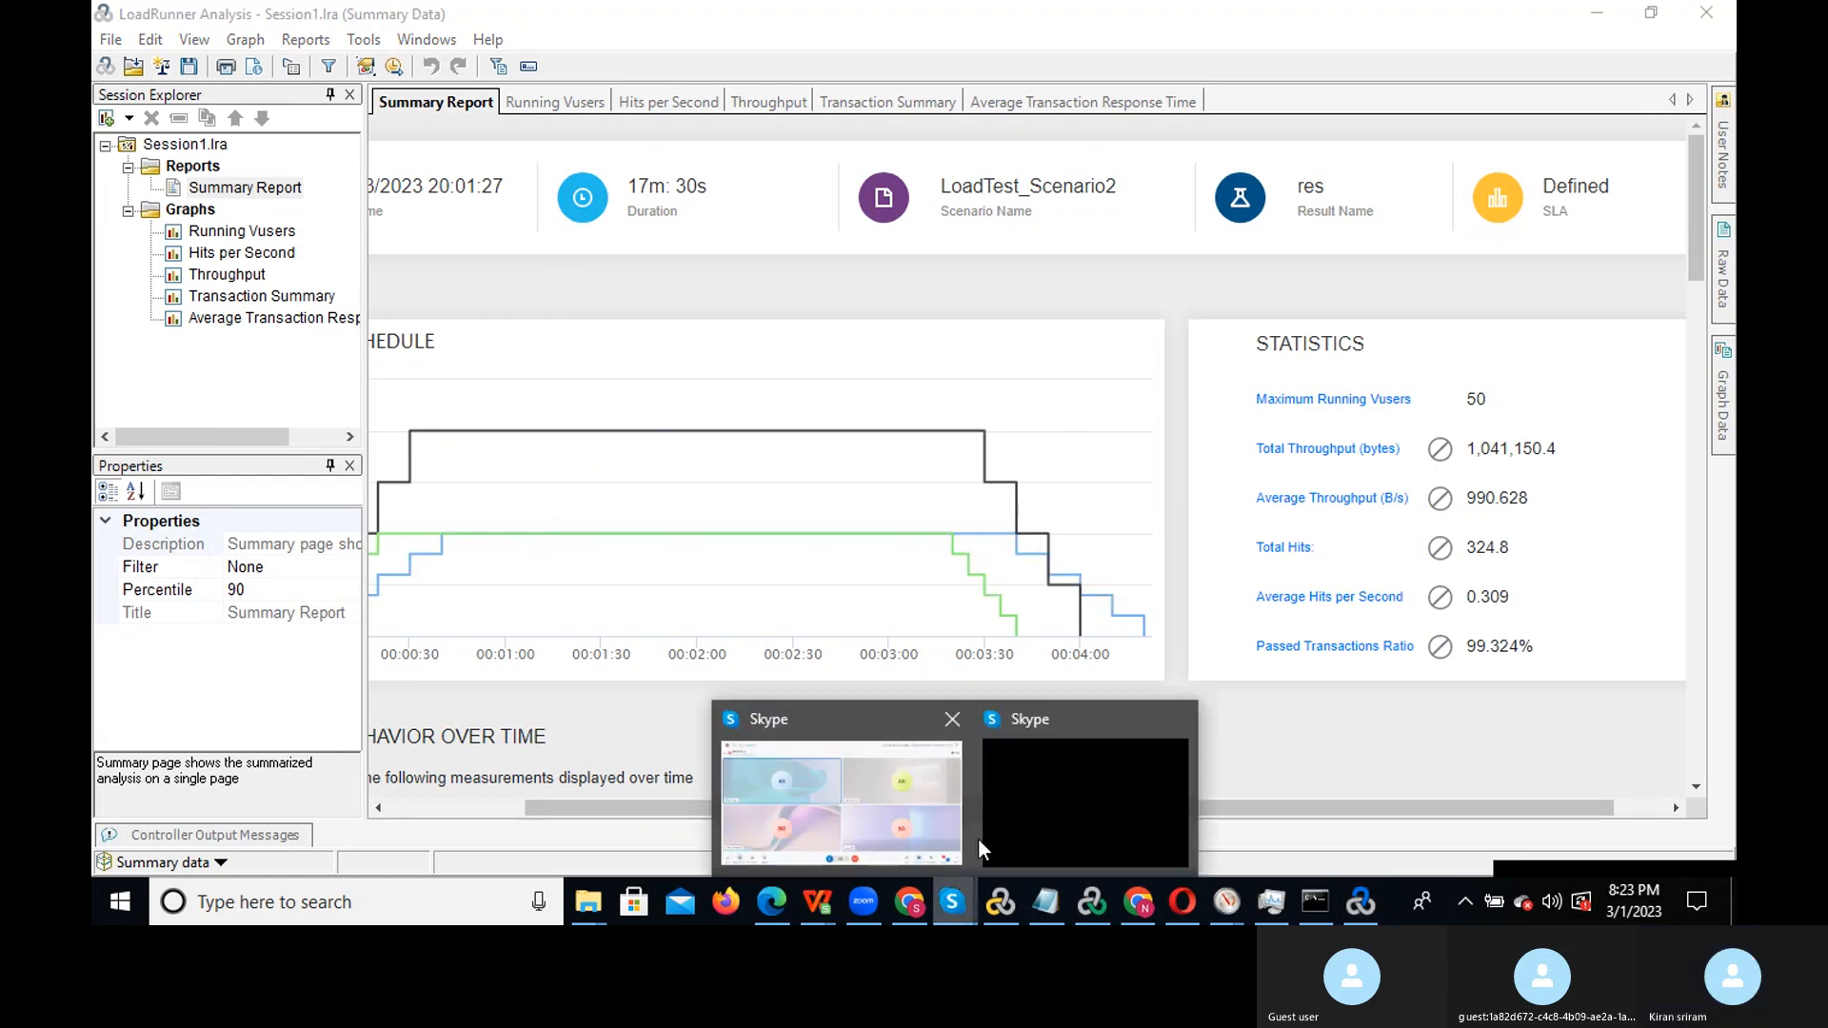
left_click(877, 794)
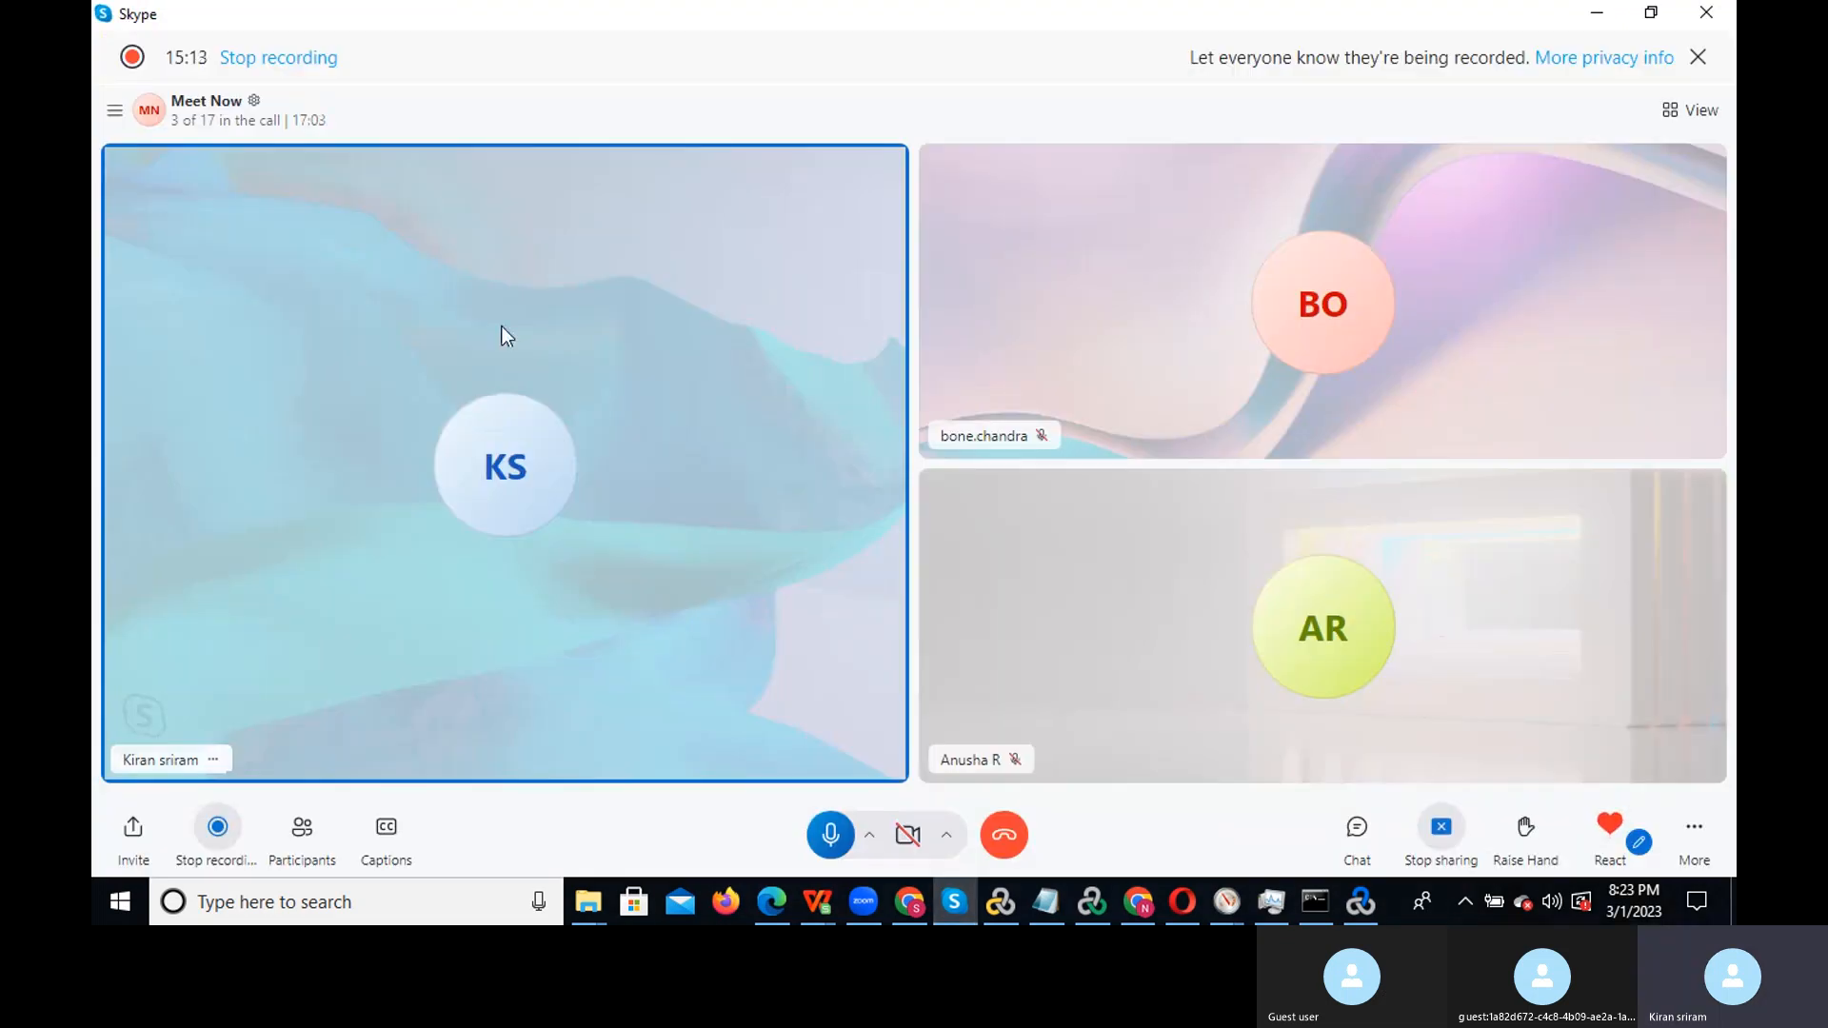